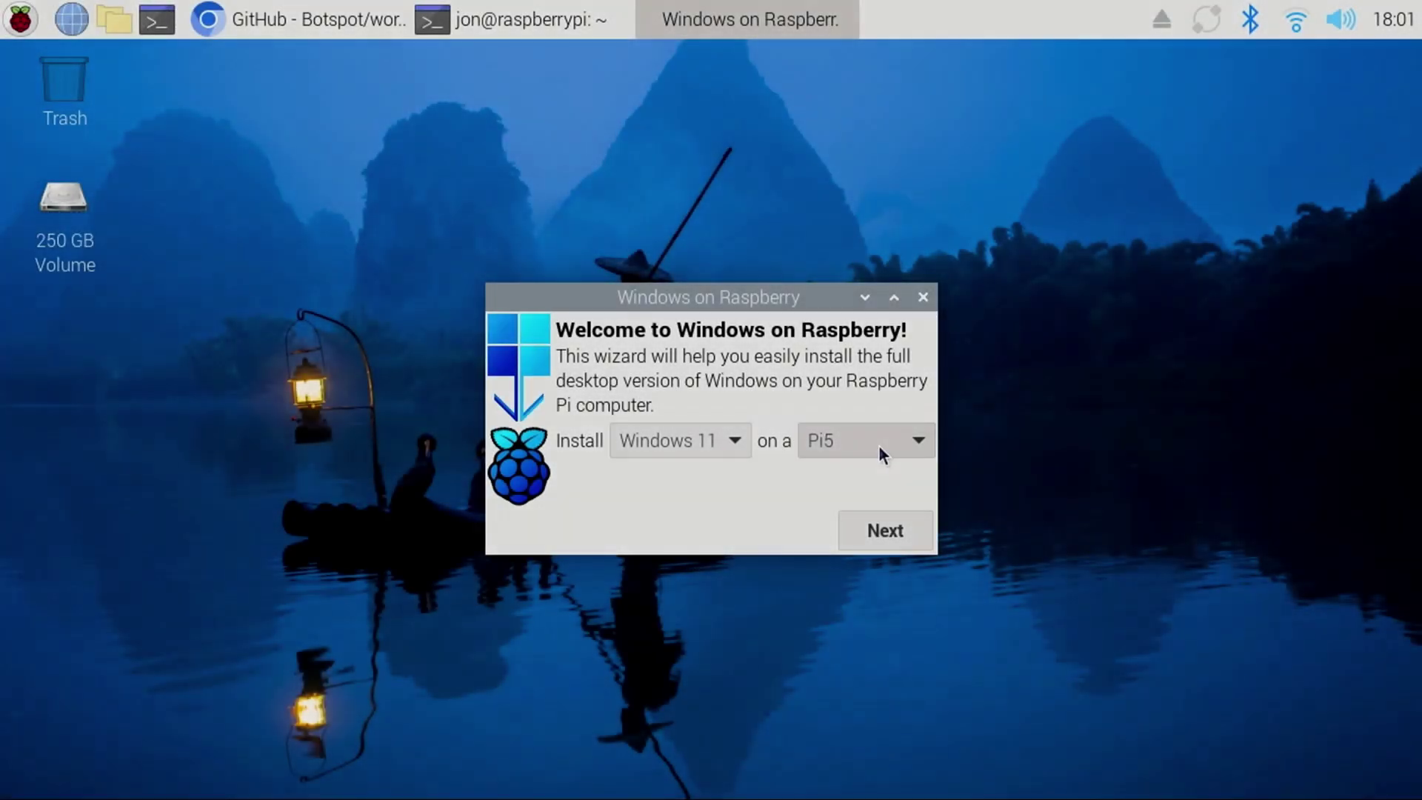
Play the preview: Pi model list, Windows edition list, quick settings, then typed 'oogle' and 'Pi 5. :)'.
click(878, 446)
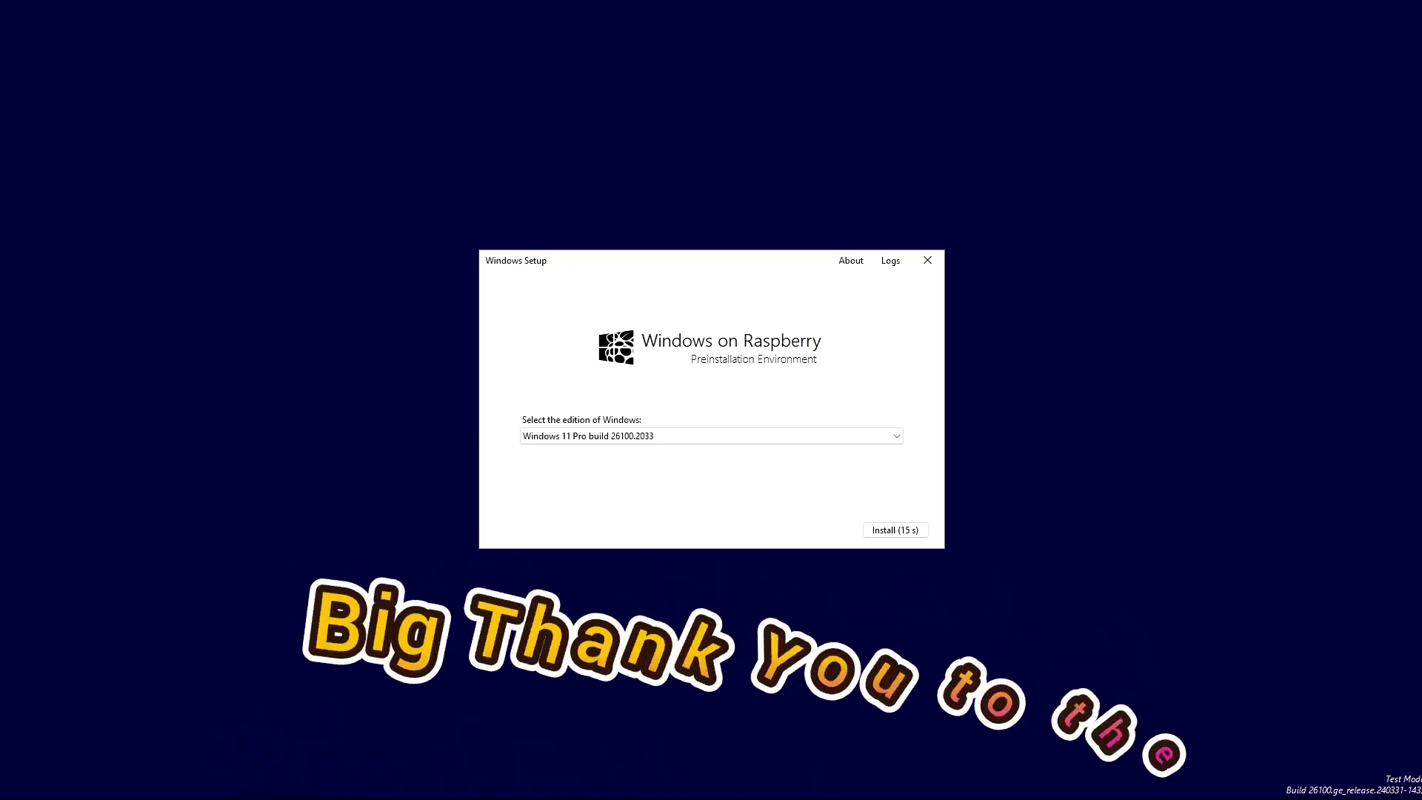
click(658, 444)
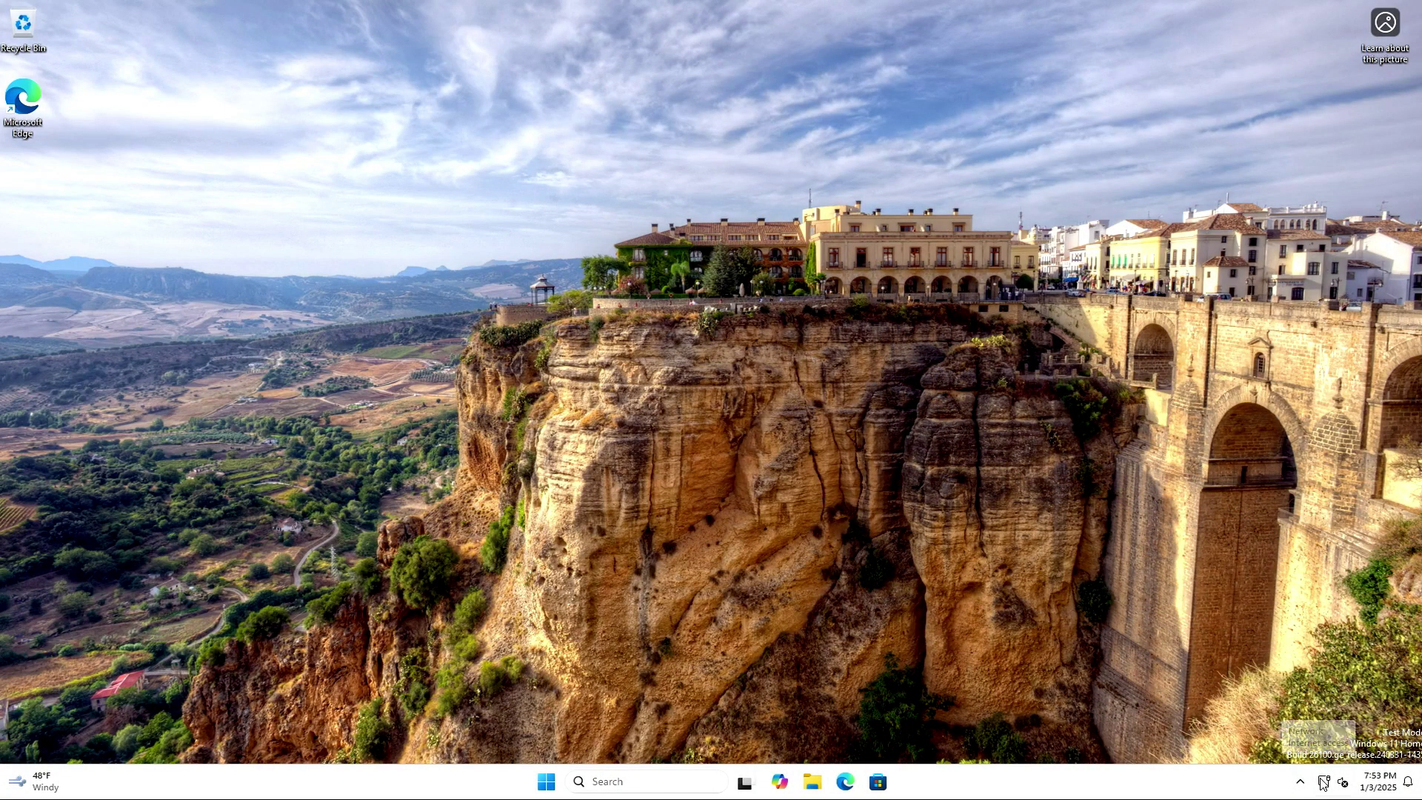
click(1324, 783)
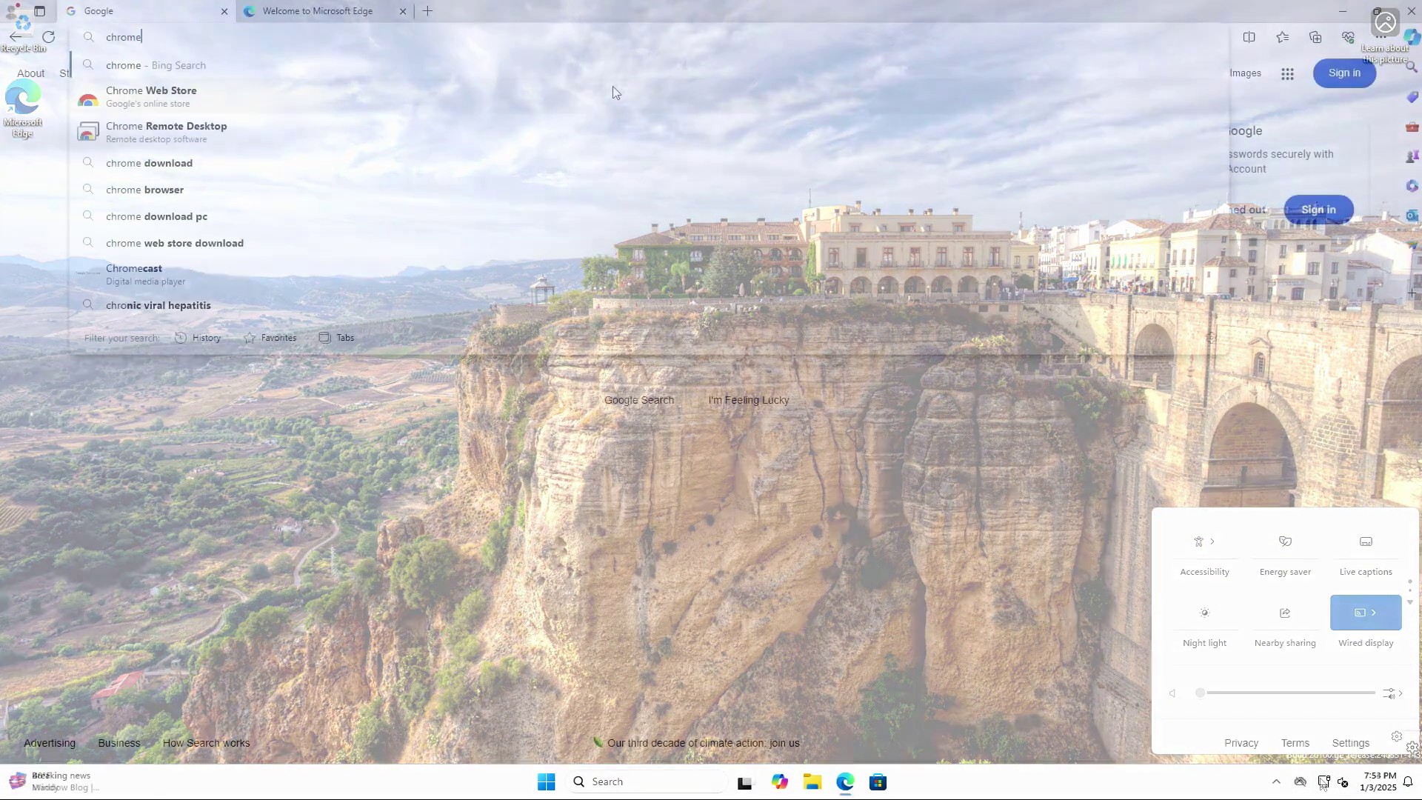
text(oogle)
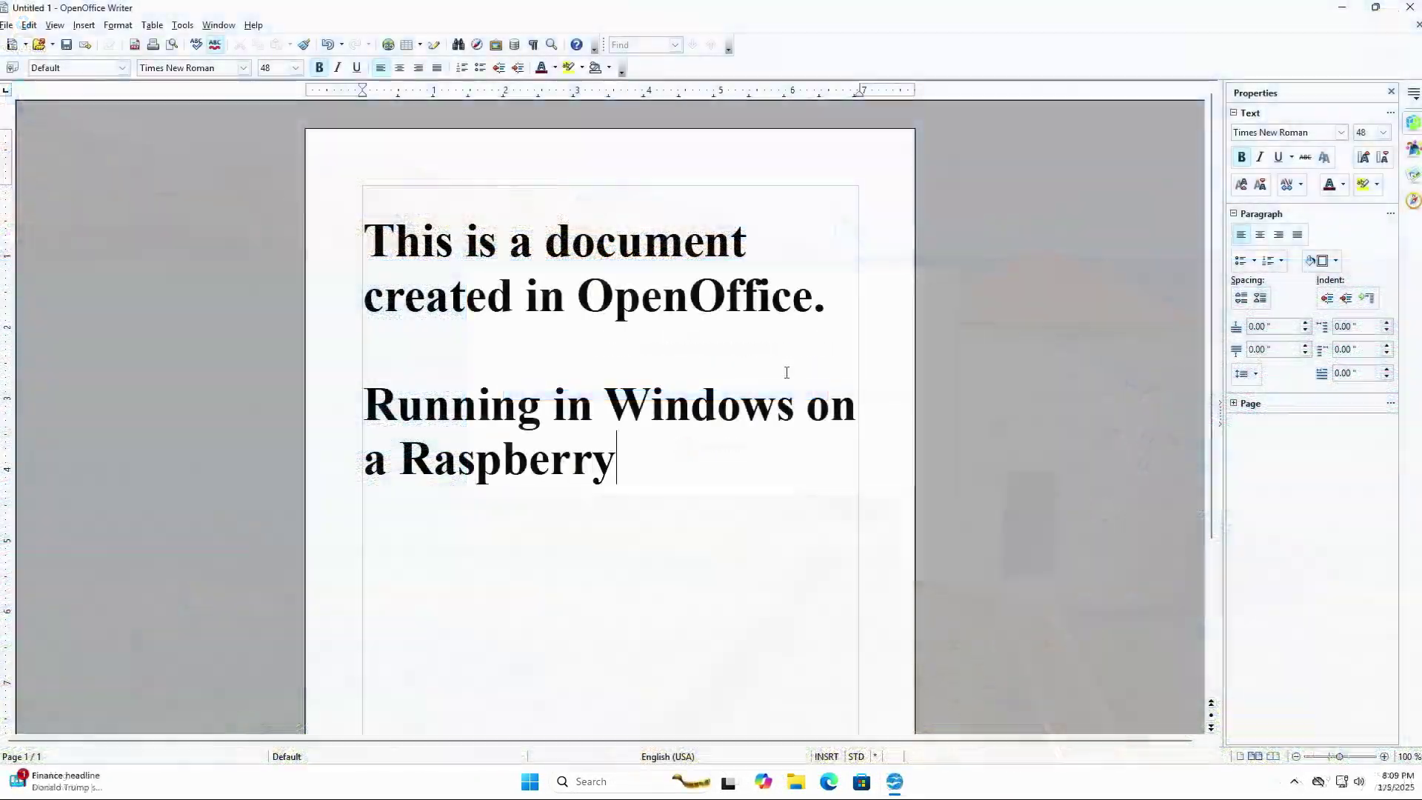
text(Pi )
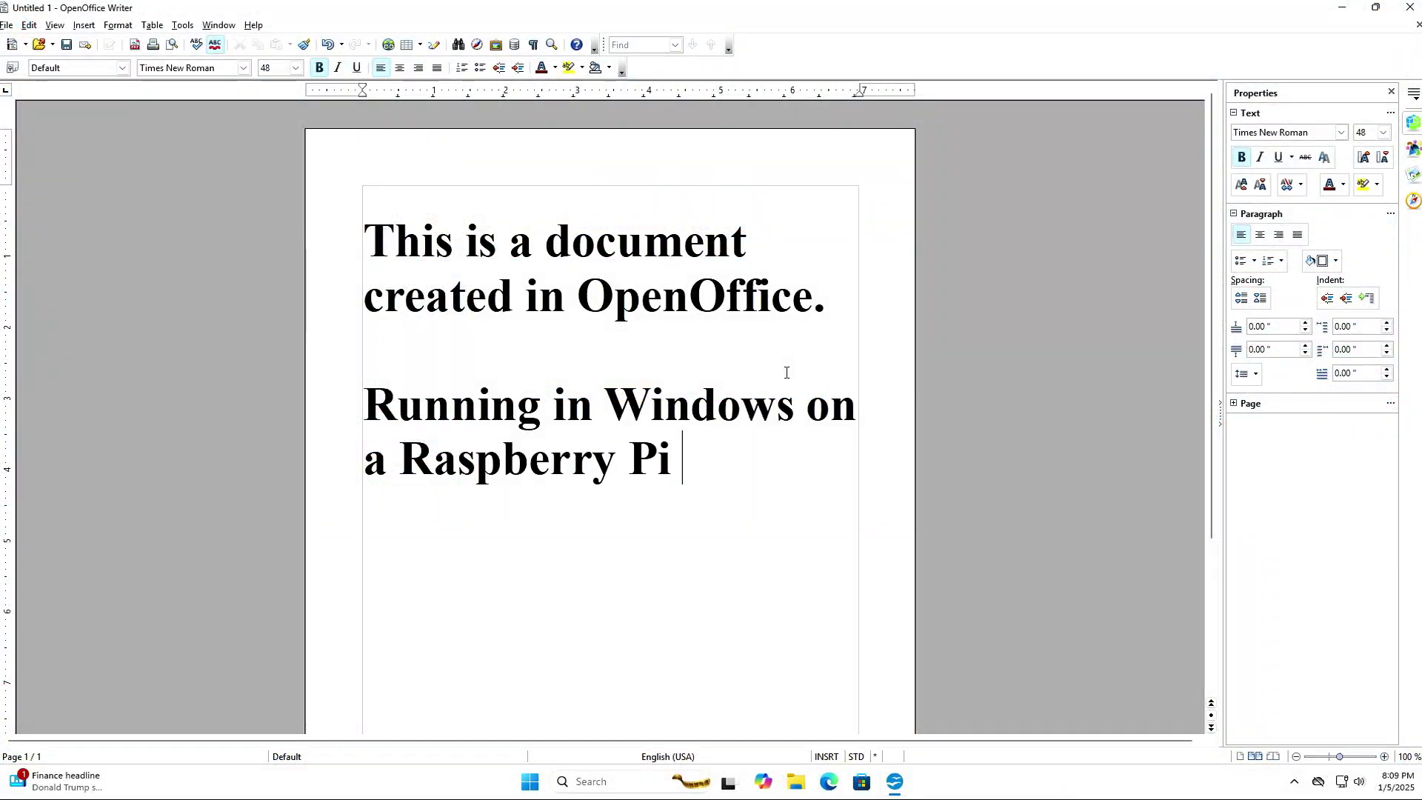
text(5. :)
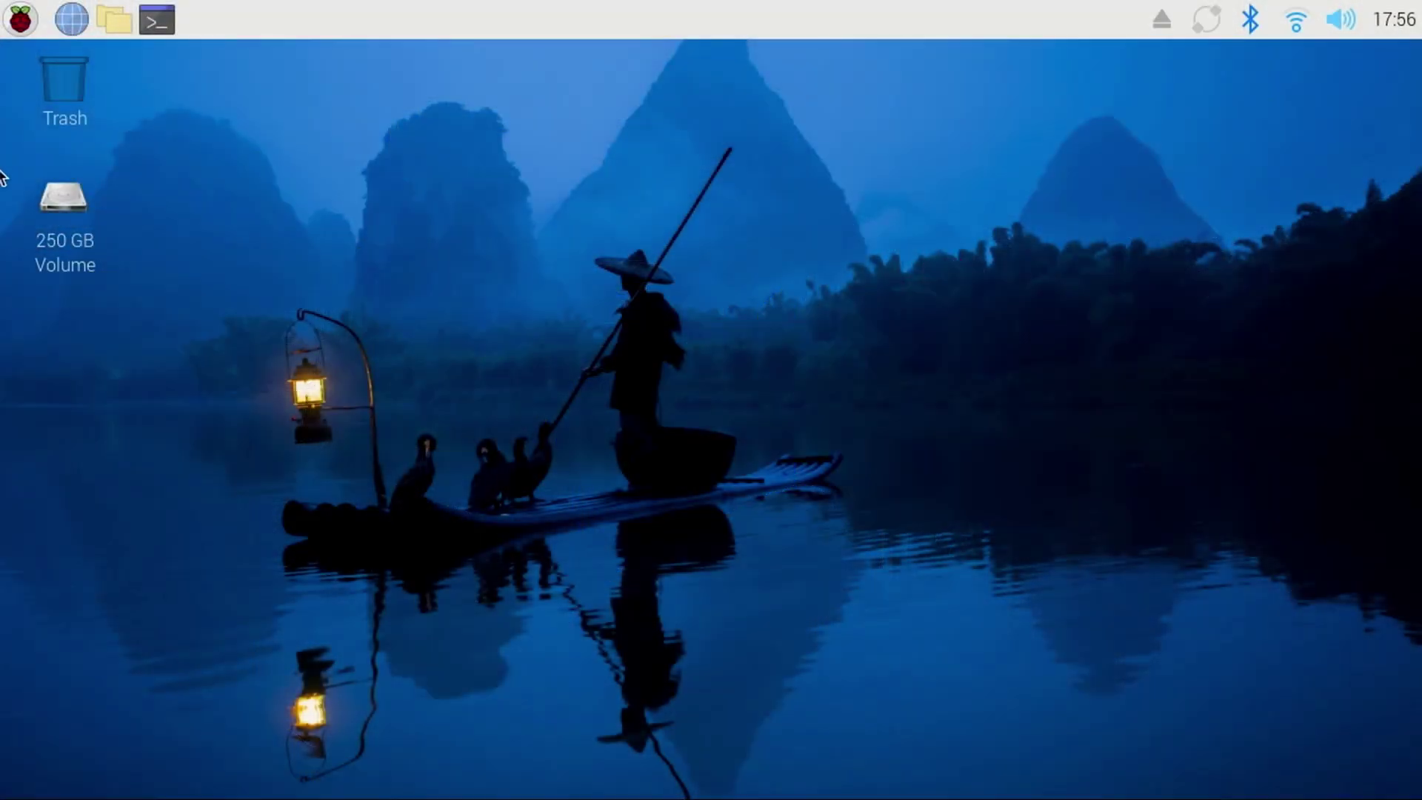
Mount the empty 250 GB Volume from its desktop icon.
double_click(74, 220)
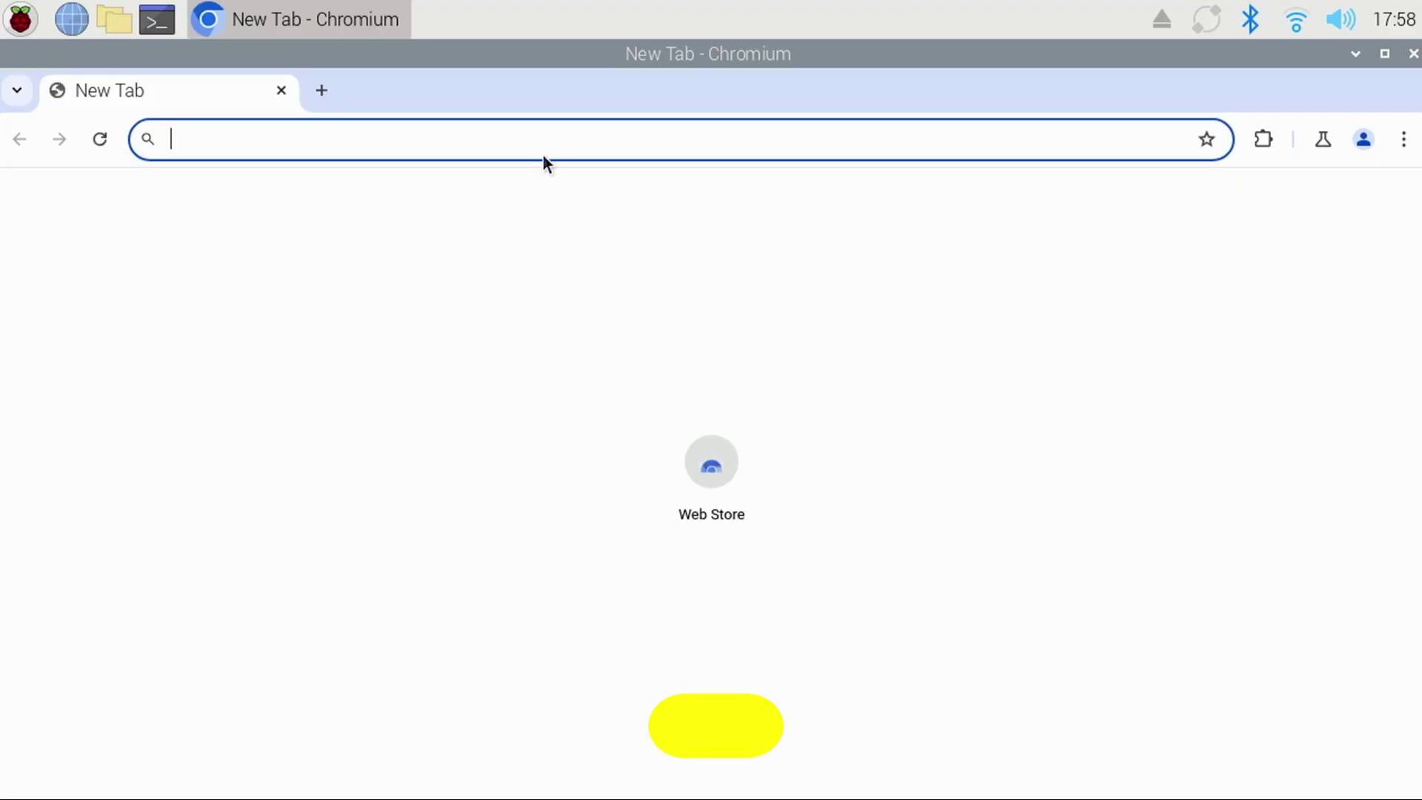
Search for 'wor flasher' and open the Botspot/wor-flasher GitHub repository.
text(wor flasher)
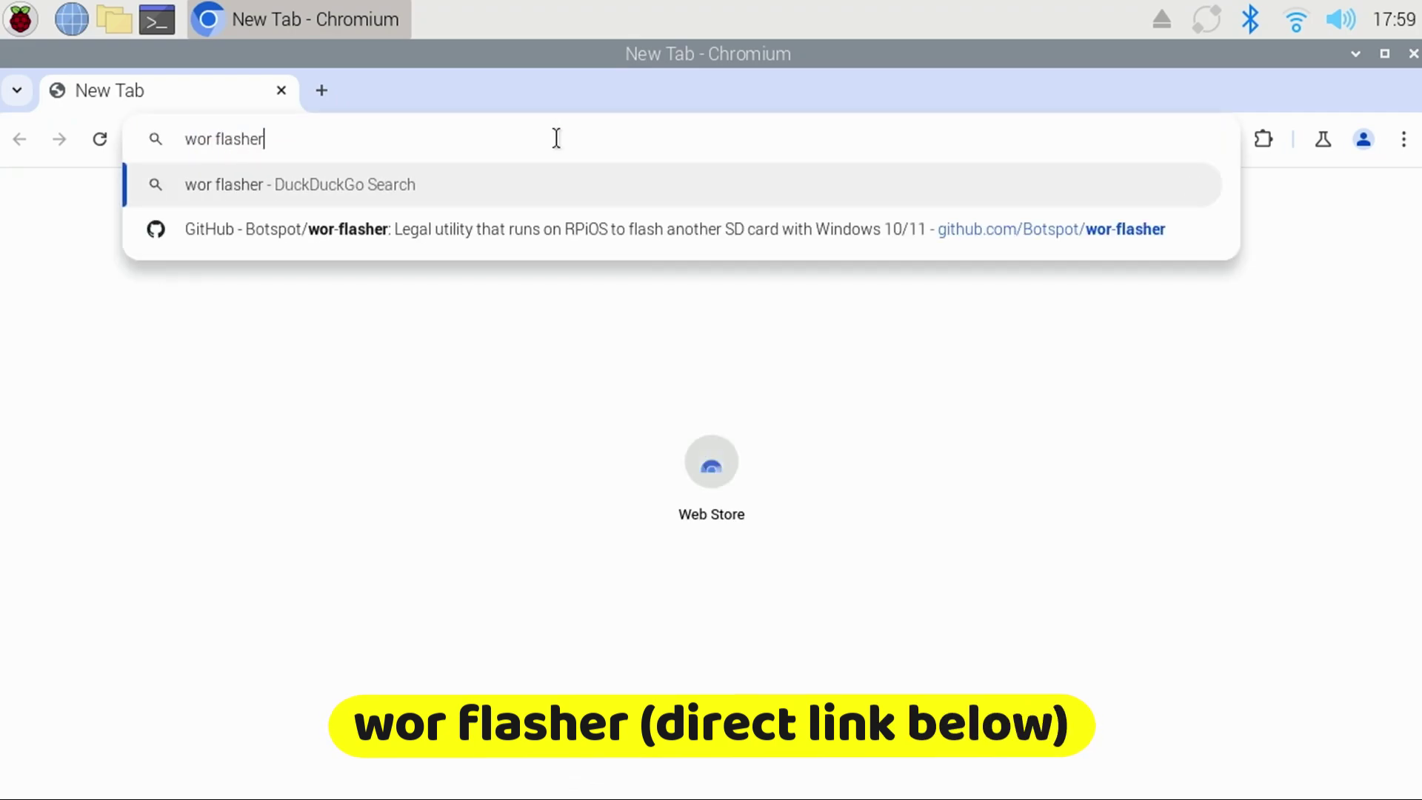
key(Return)
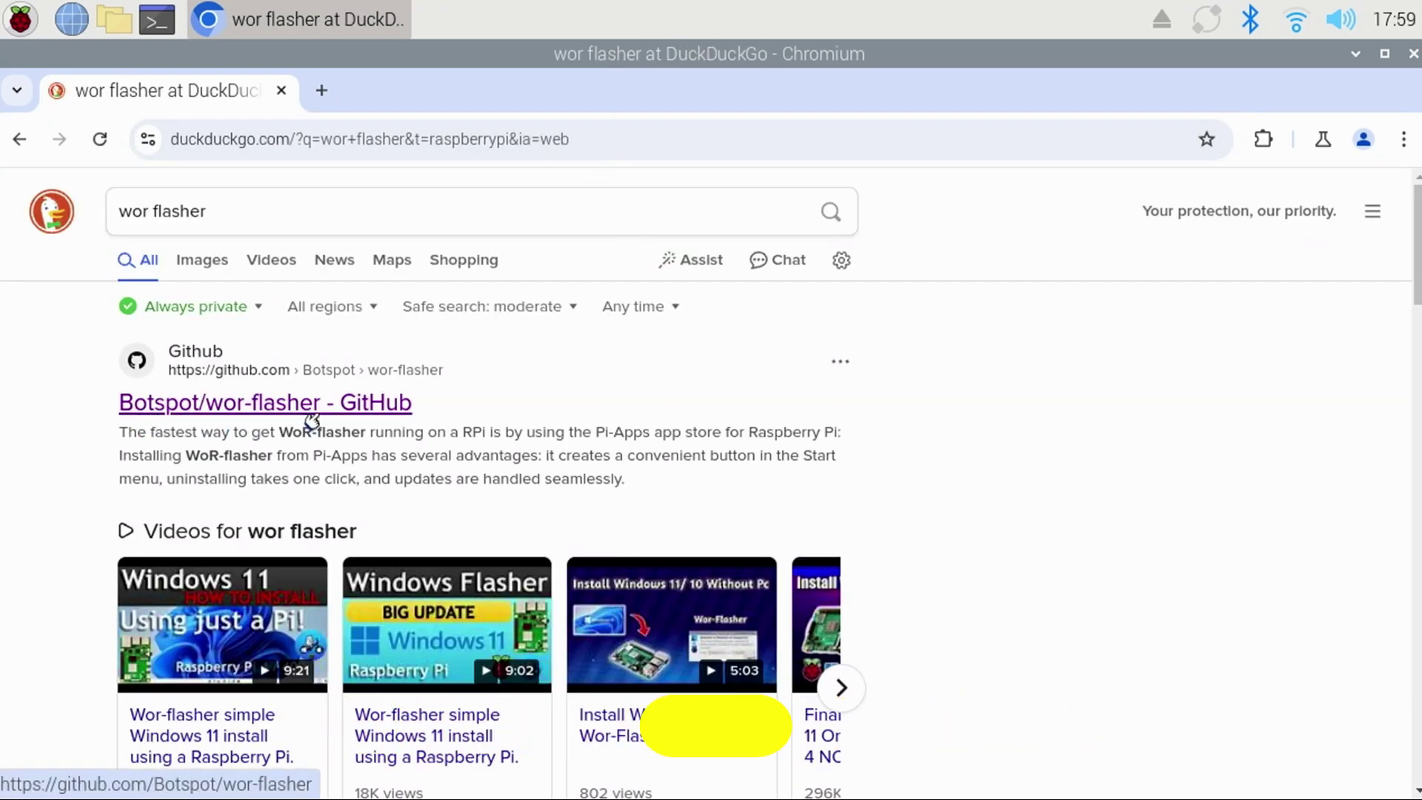
click(260, 404)
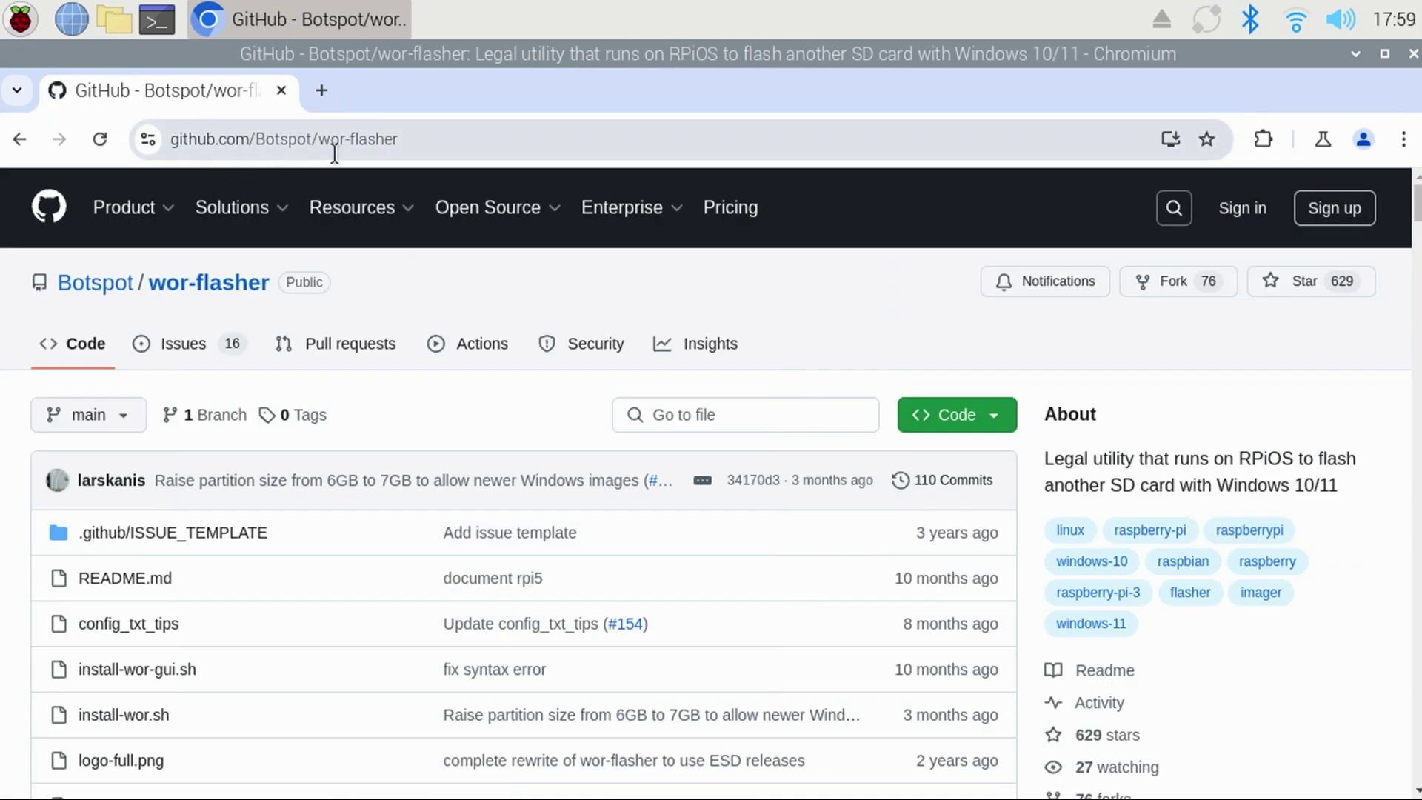
Read down the README and open the driver status page in a new tab.
scroll(1242, 388, down, 5)
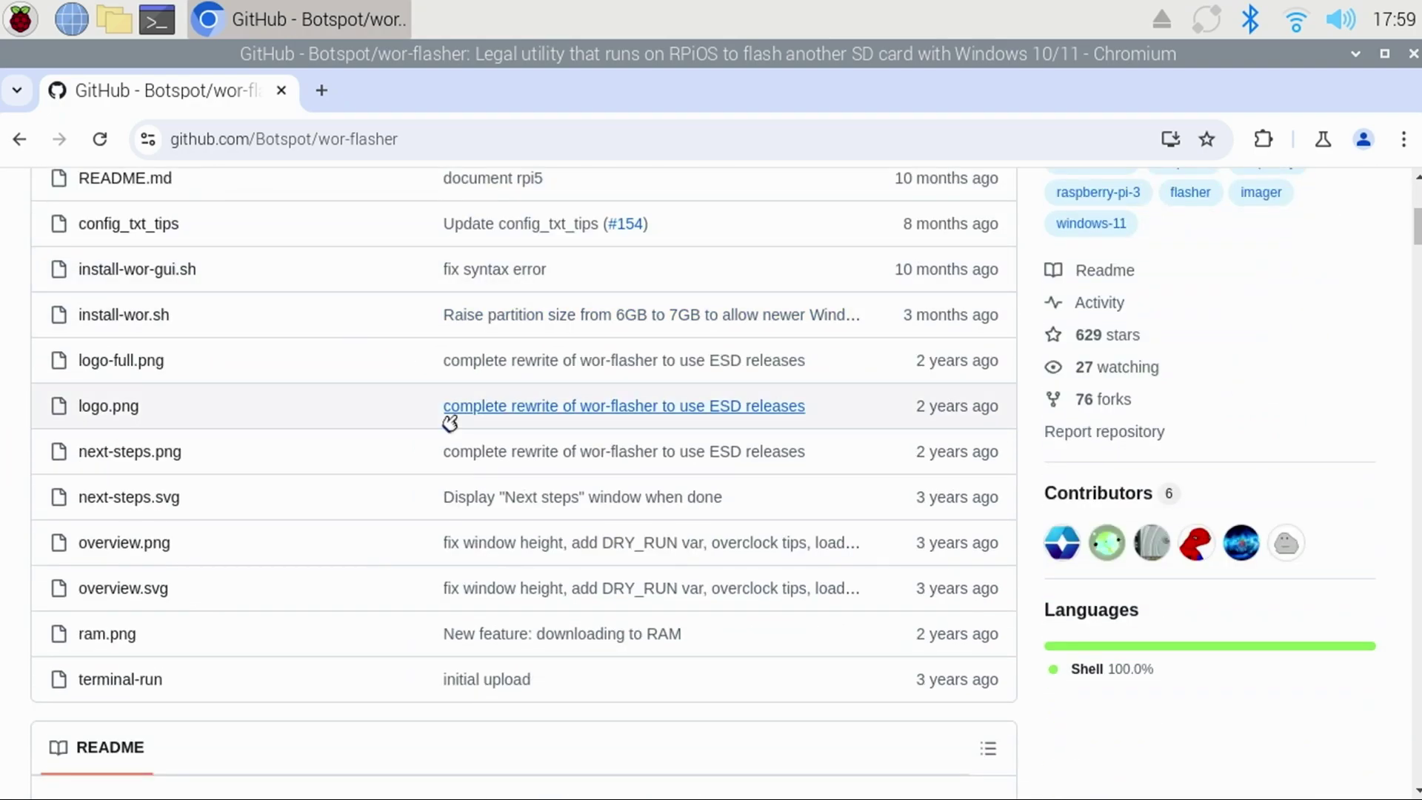
scroll(489, 446, down, 7)
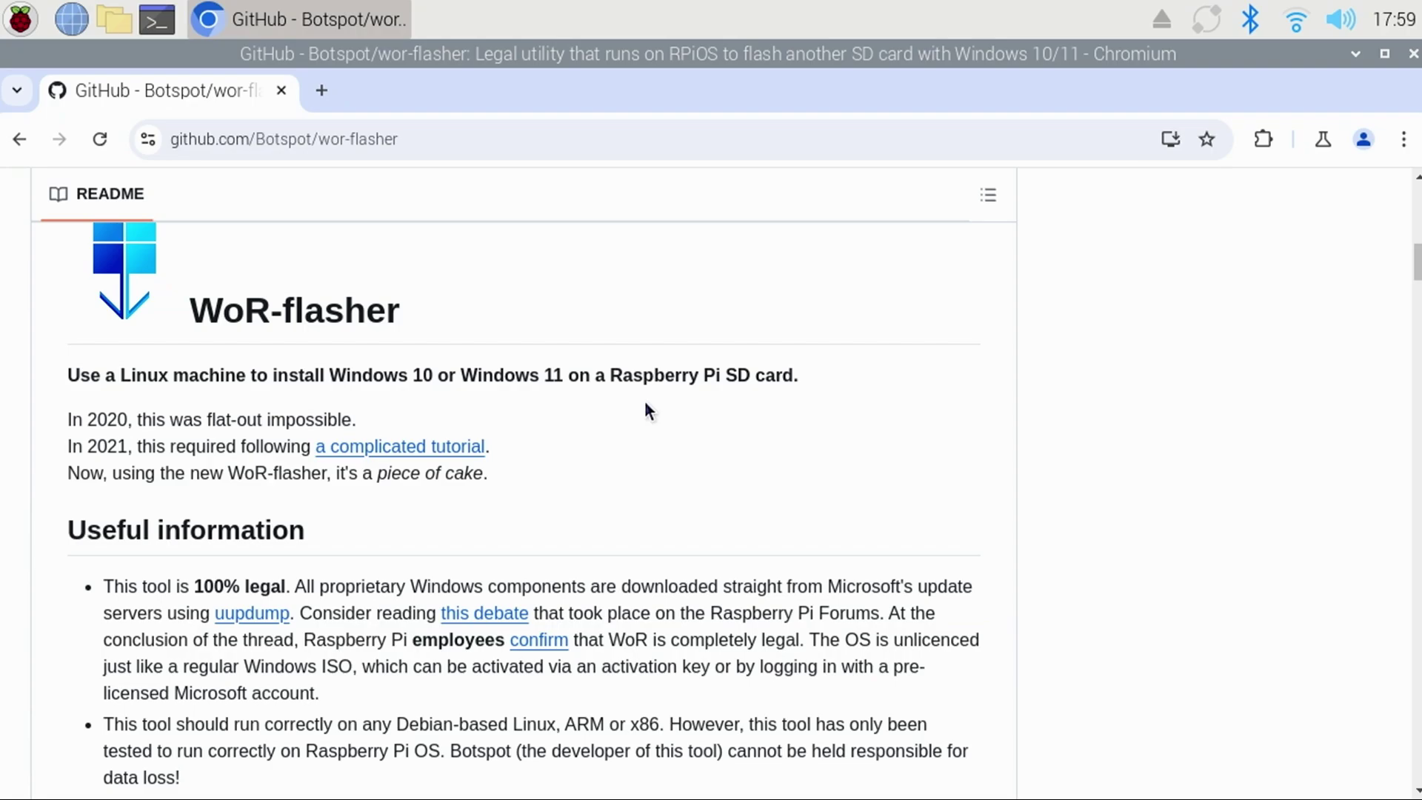
scroll(645, 404, down, 3)
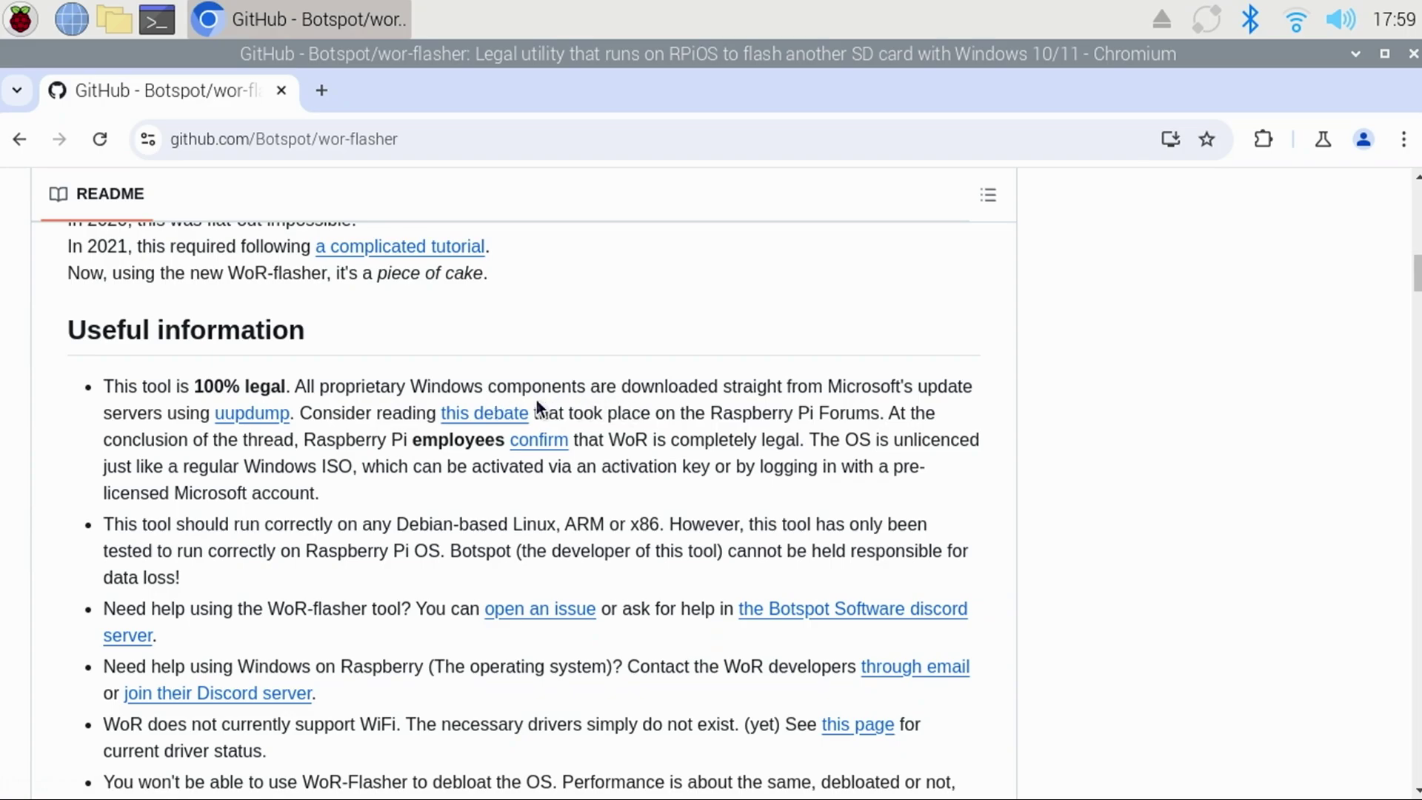
scroll(411, 437, down, 3)
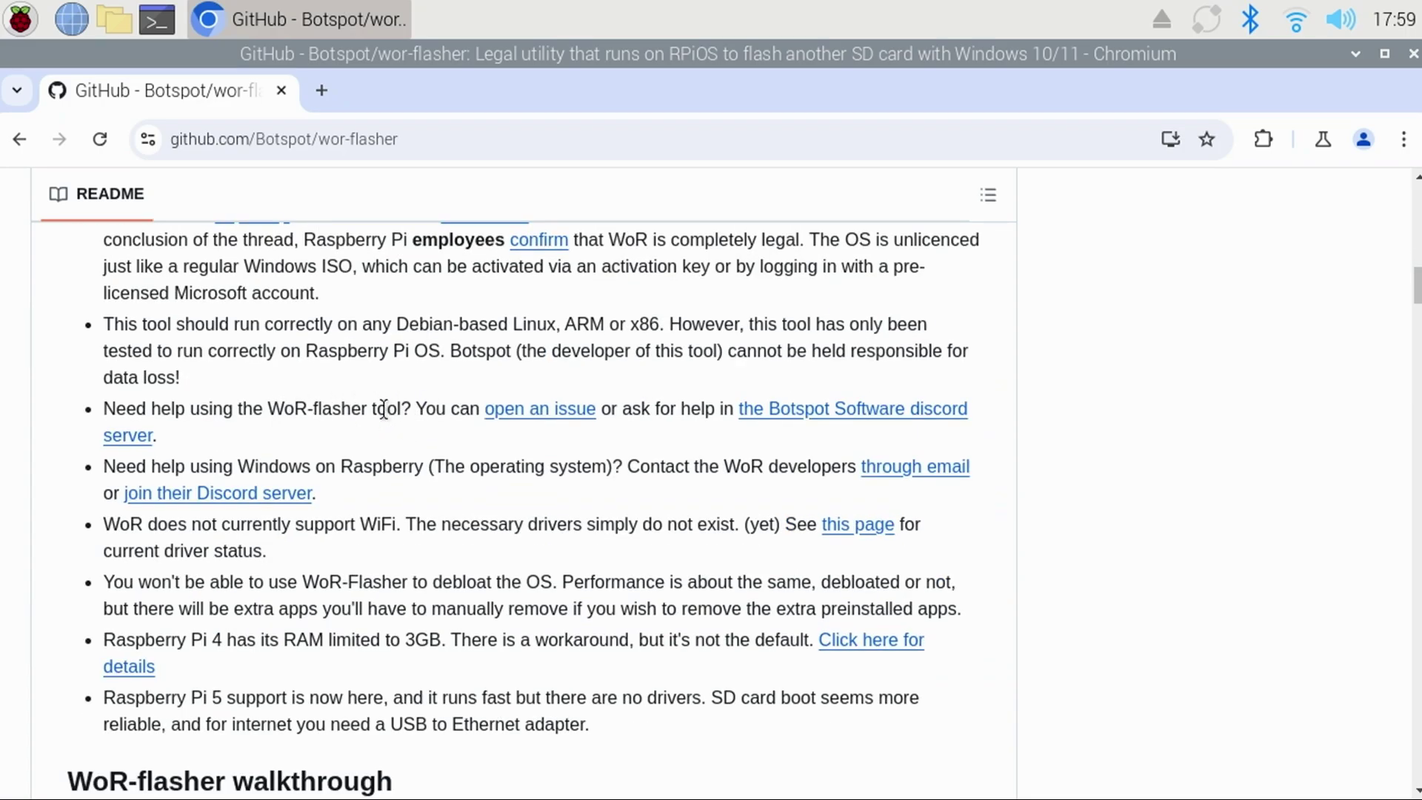
scroll(383, 409, down, 3)
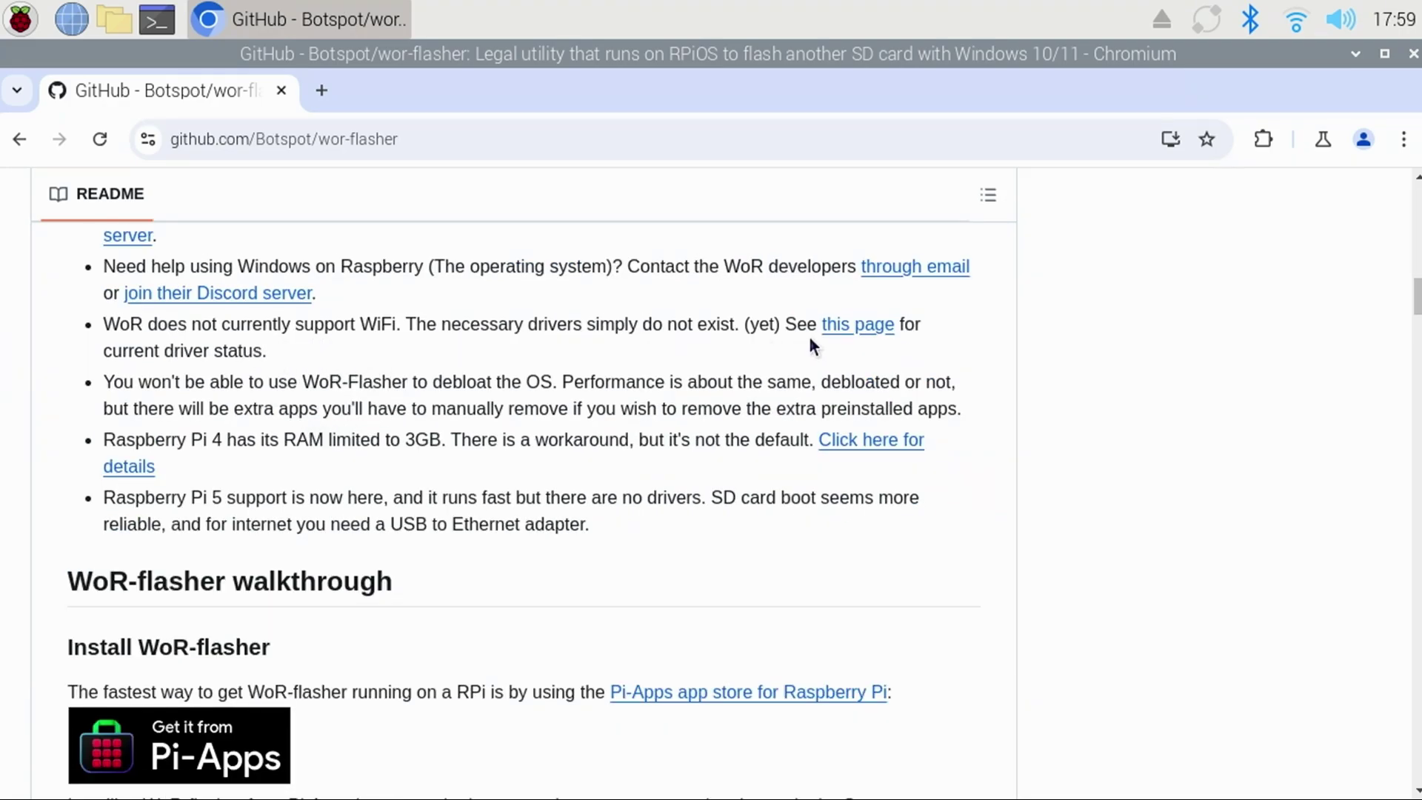
click(857, 326)
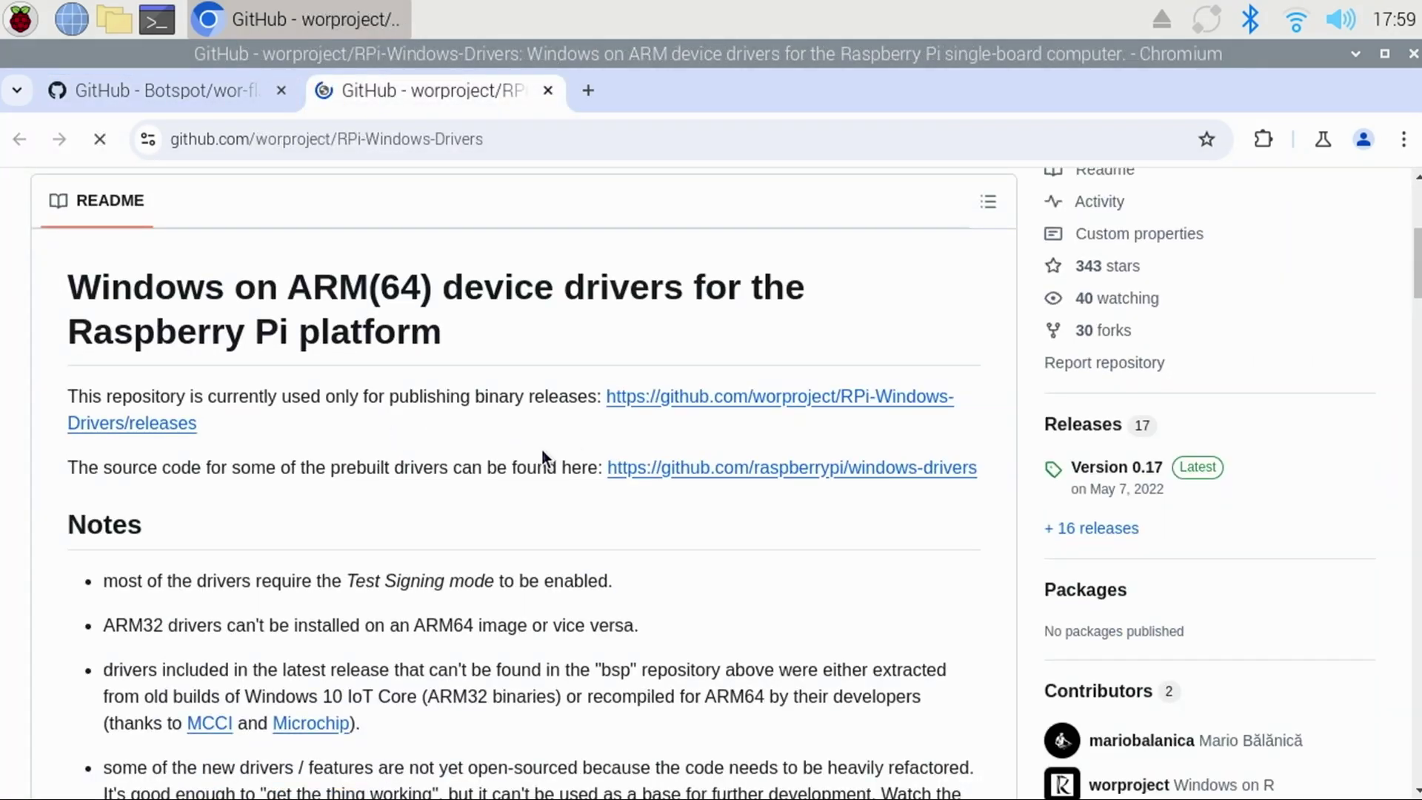
Review the RPi-Windows-Drivers status tables, then return to the wor-flasher README's install section.
scroll(548, 415, down, 3)
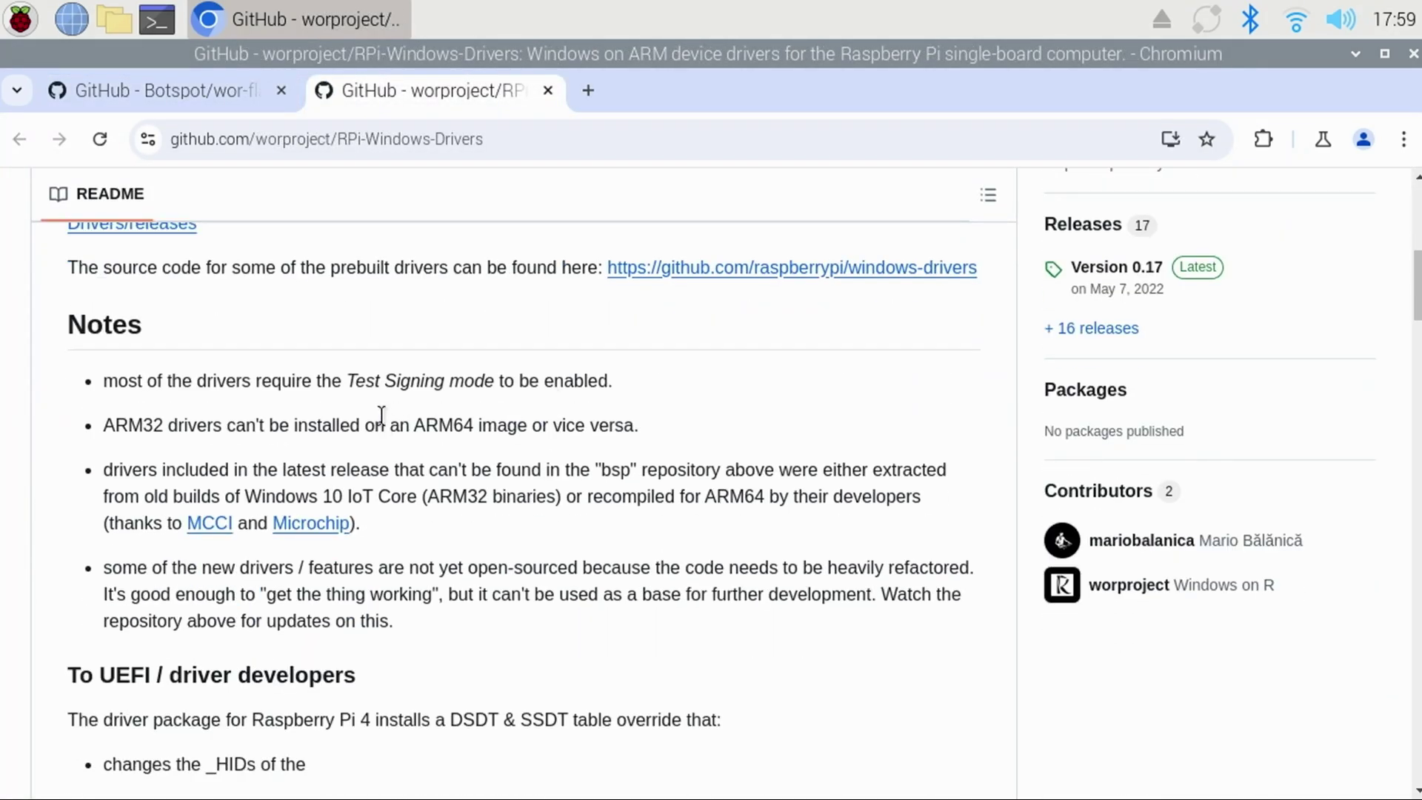
scroll(378, 415, down, 3)
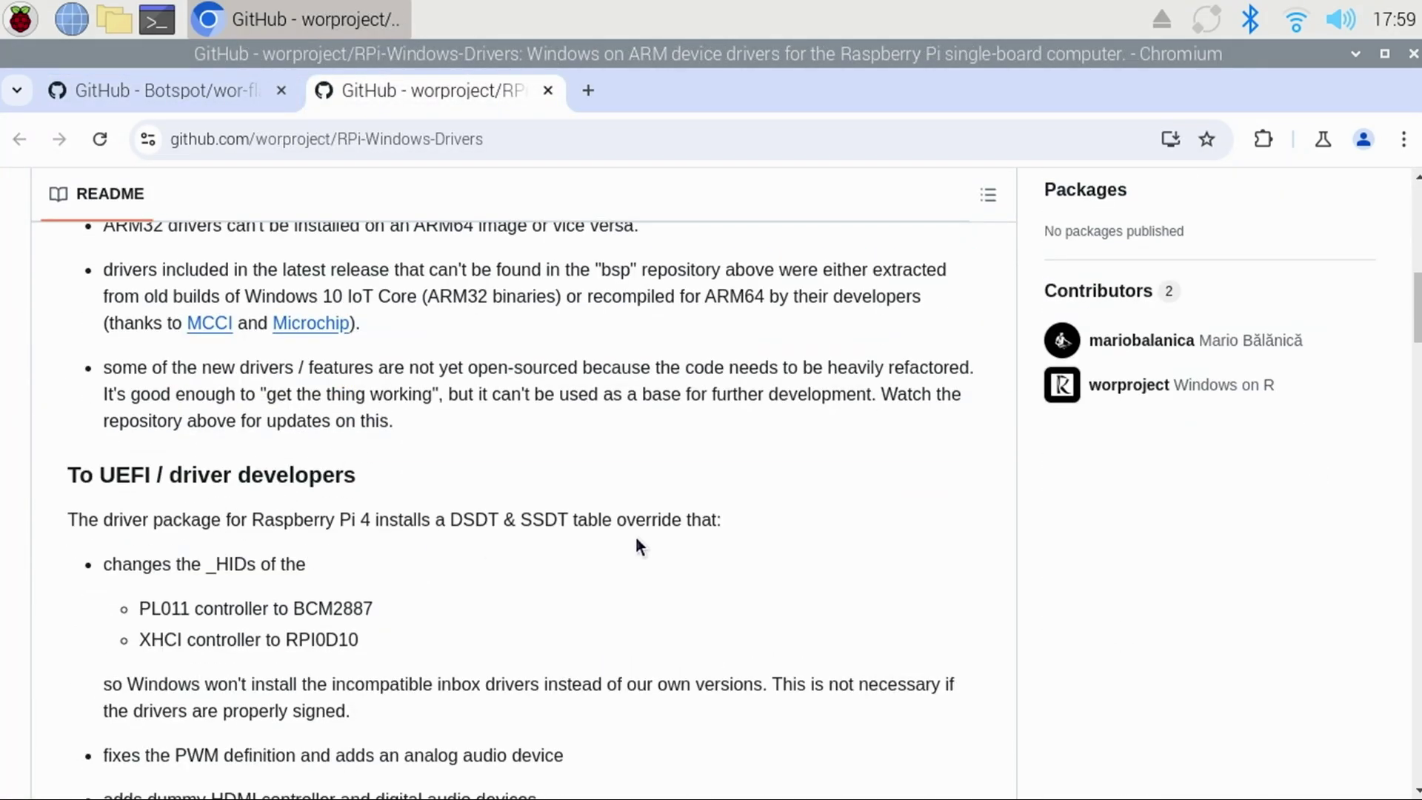
scroll(639, 547, down, 10)
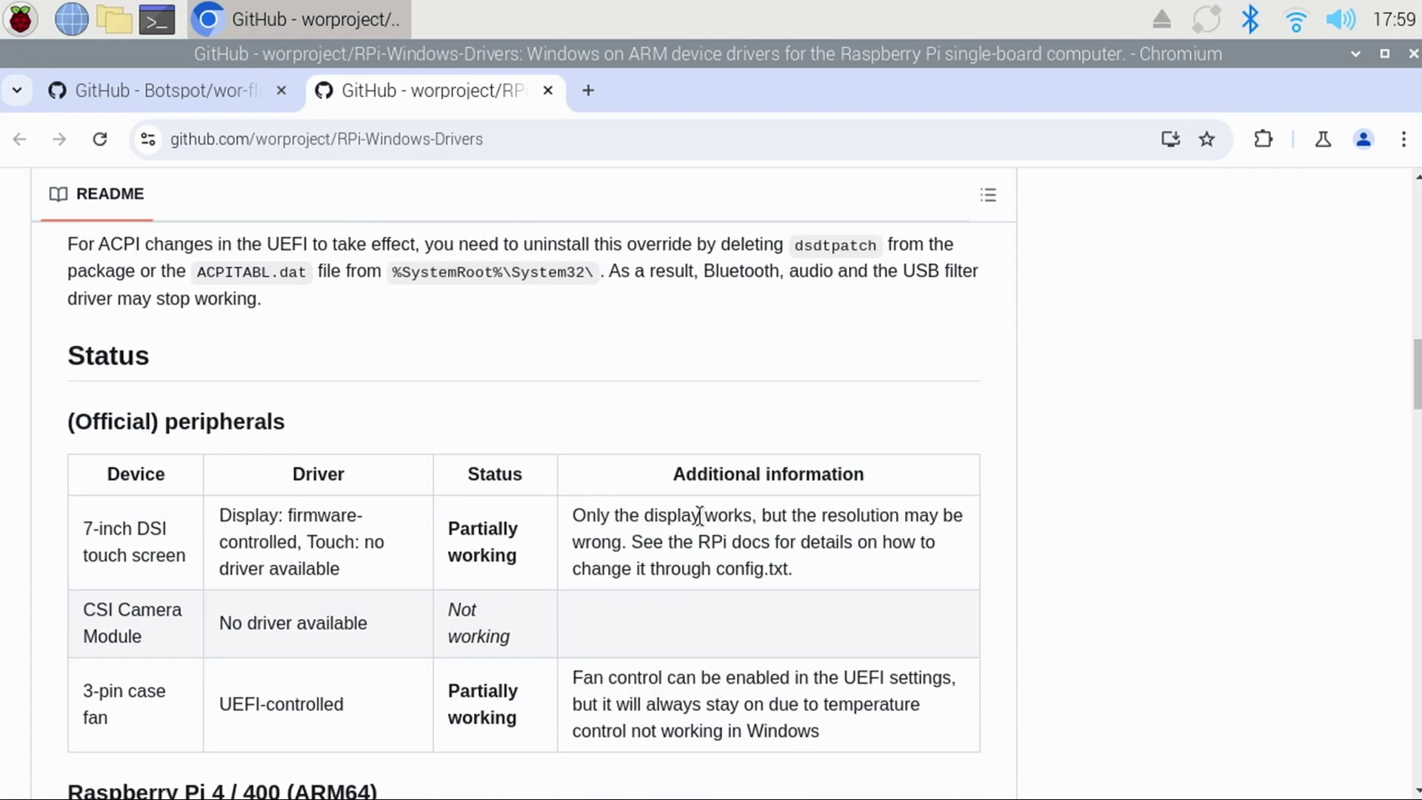
scroll(699, 515, down, 5)
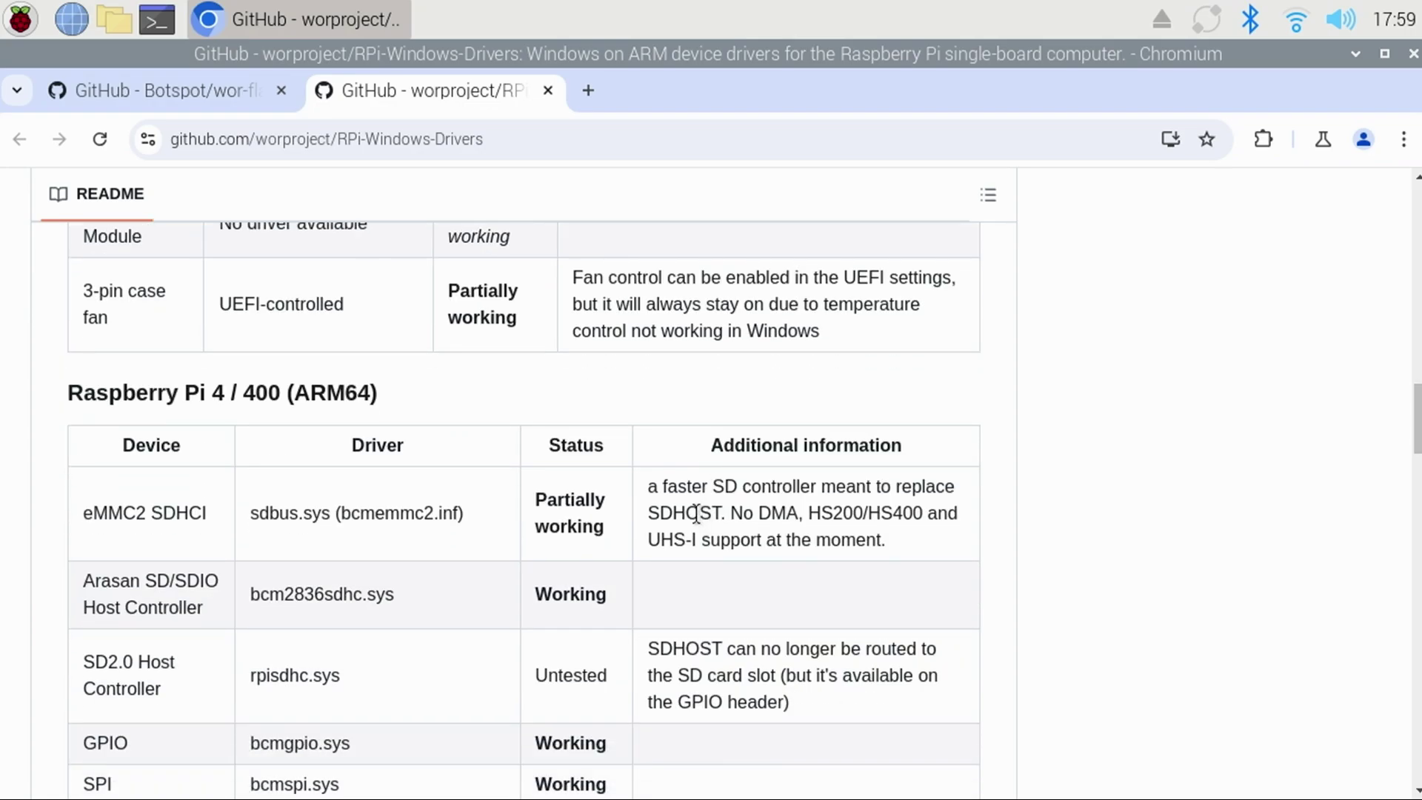
scroll(696, 513, down, 4)
click(188, 97)
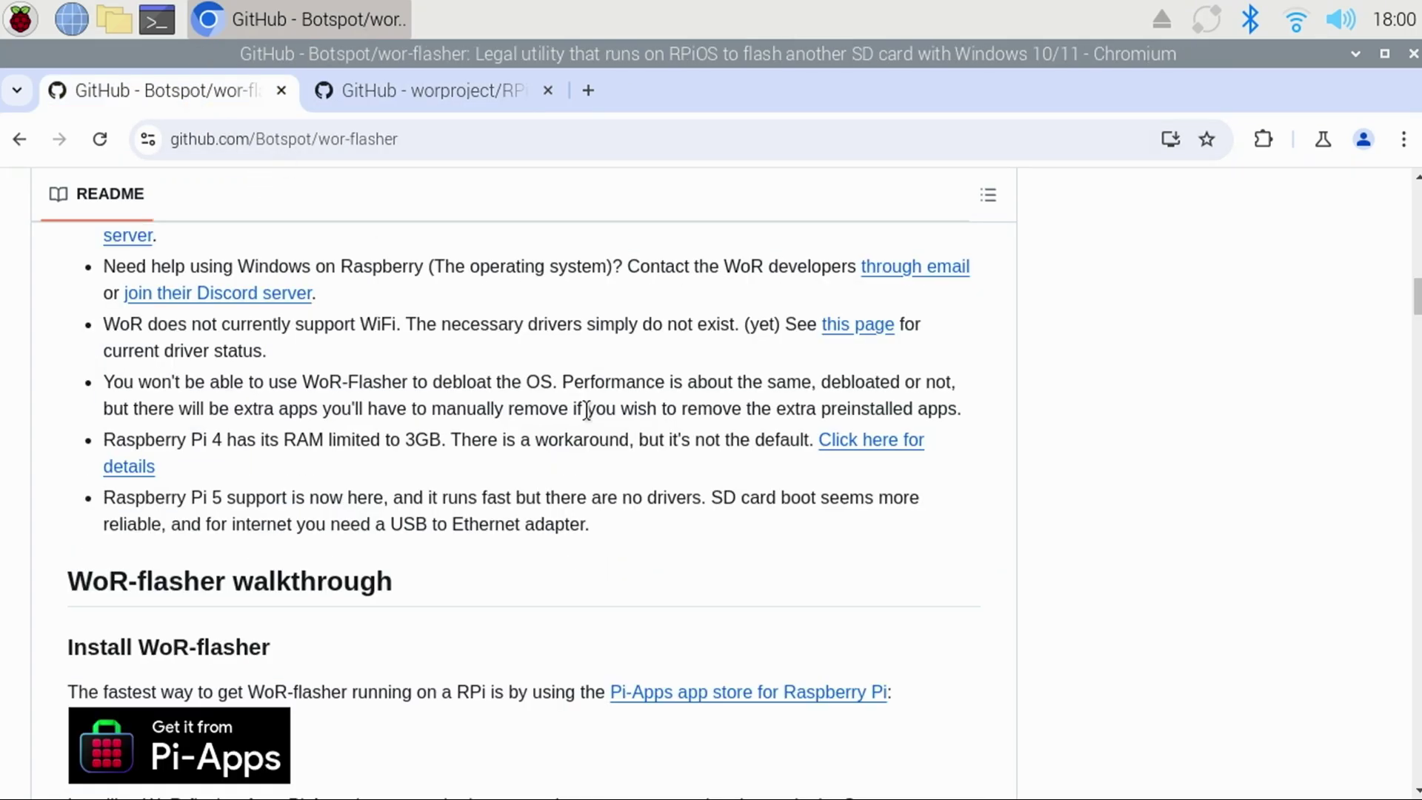
scroll(661, 527, down, 5)
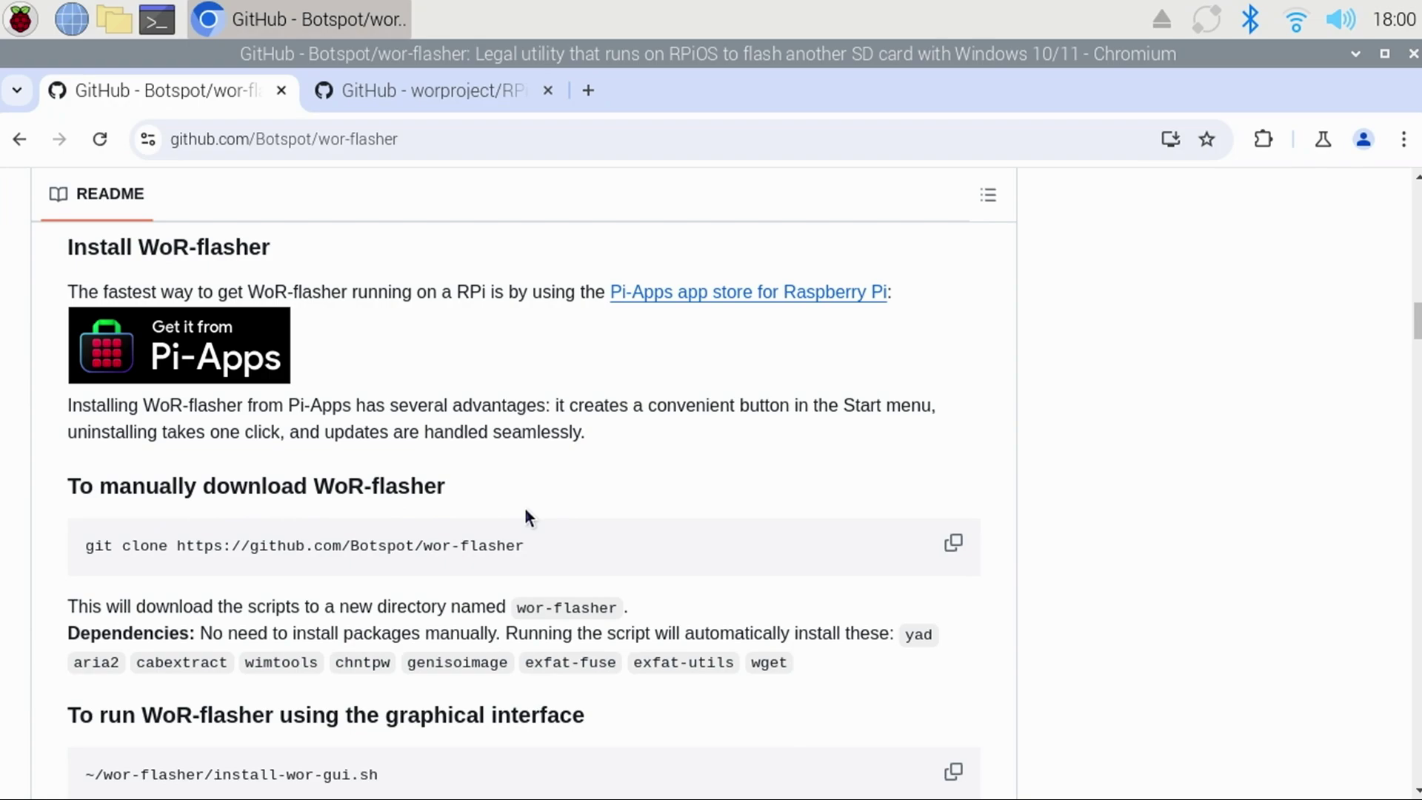
Copy the git clone command and run it in a terminal placed at the lower right.
click(950, 557)
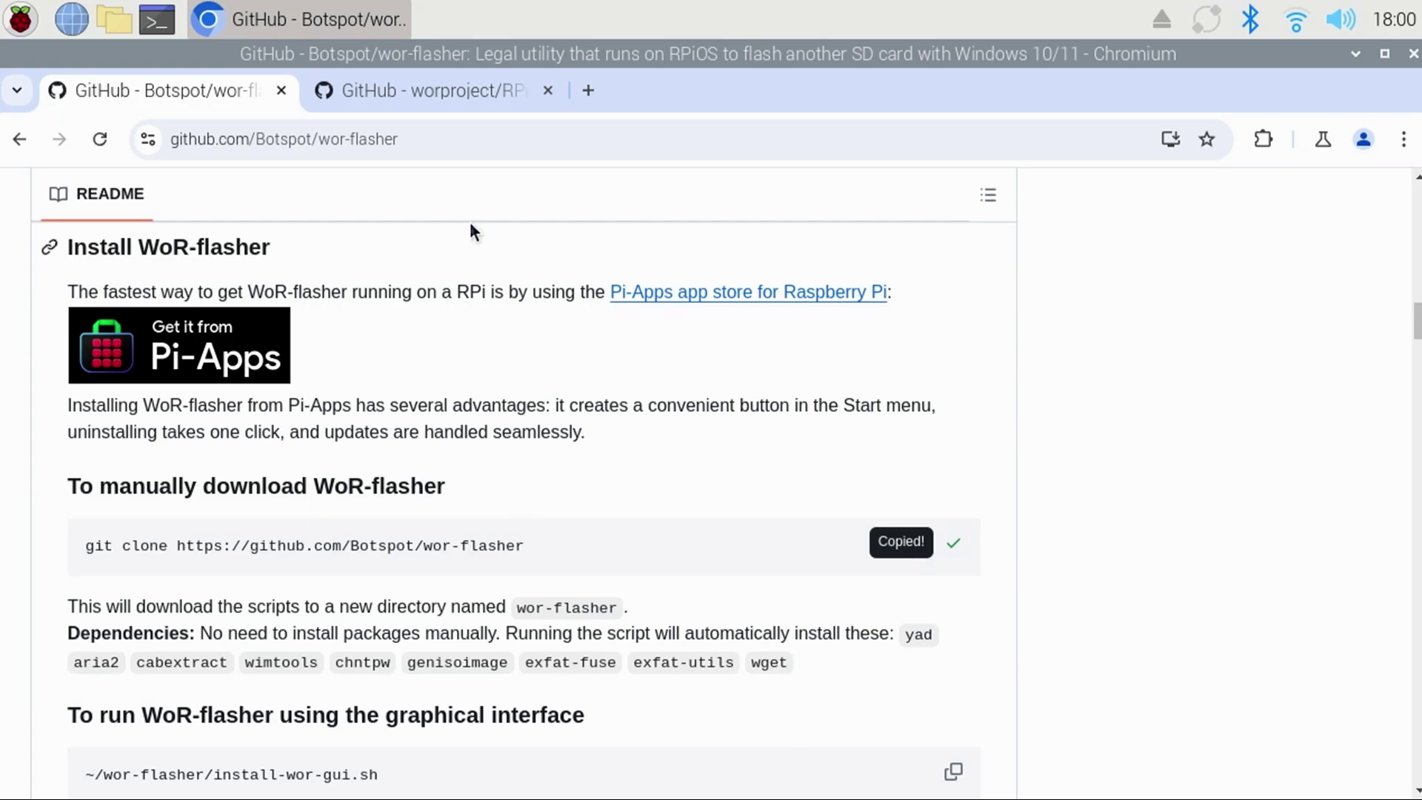
click(158, 29)
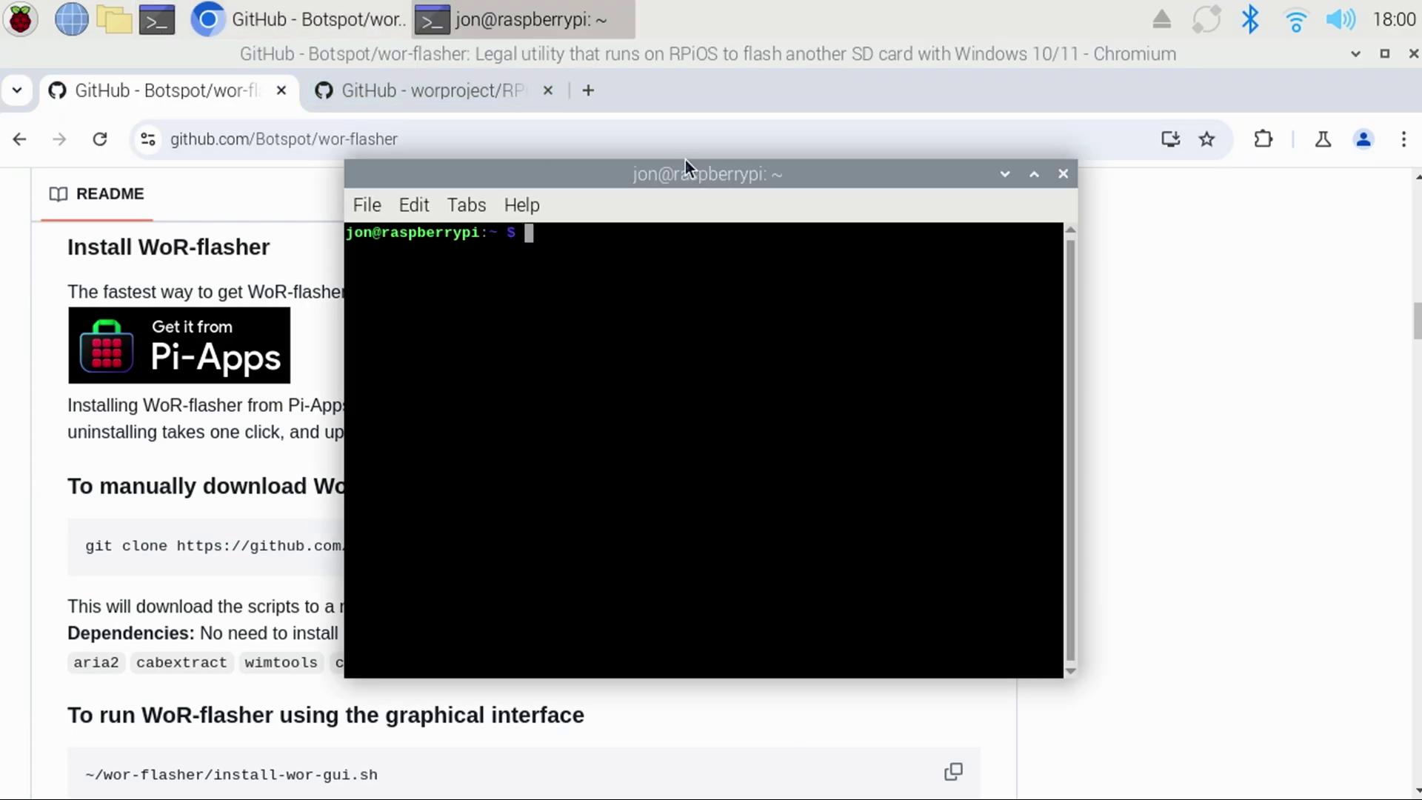
drag(670, 171, 1021, 239)
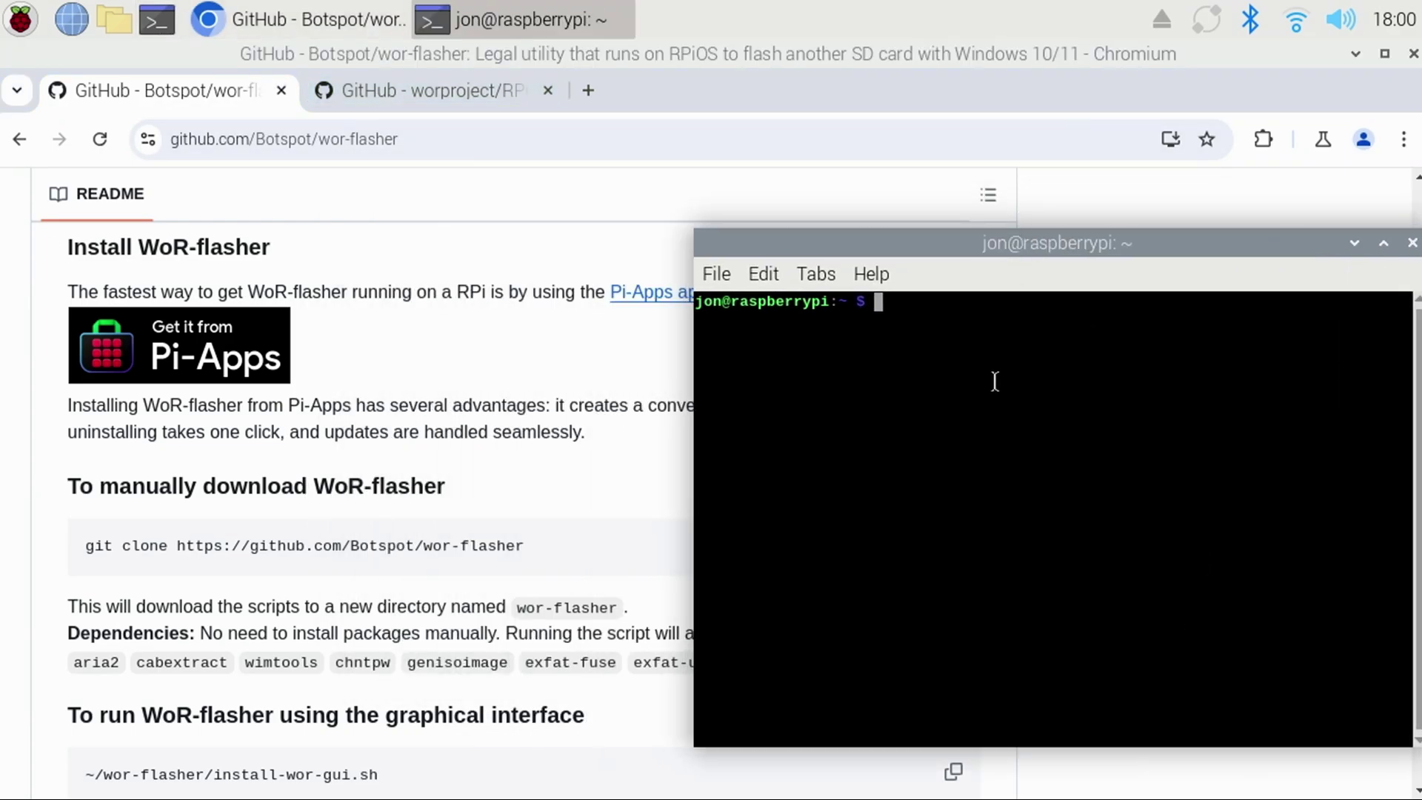
right_click(924, 406)
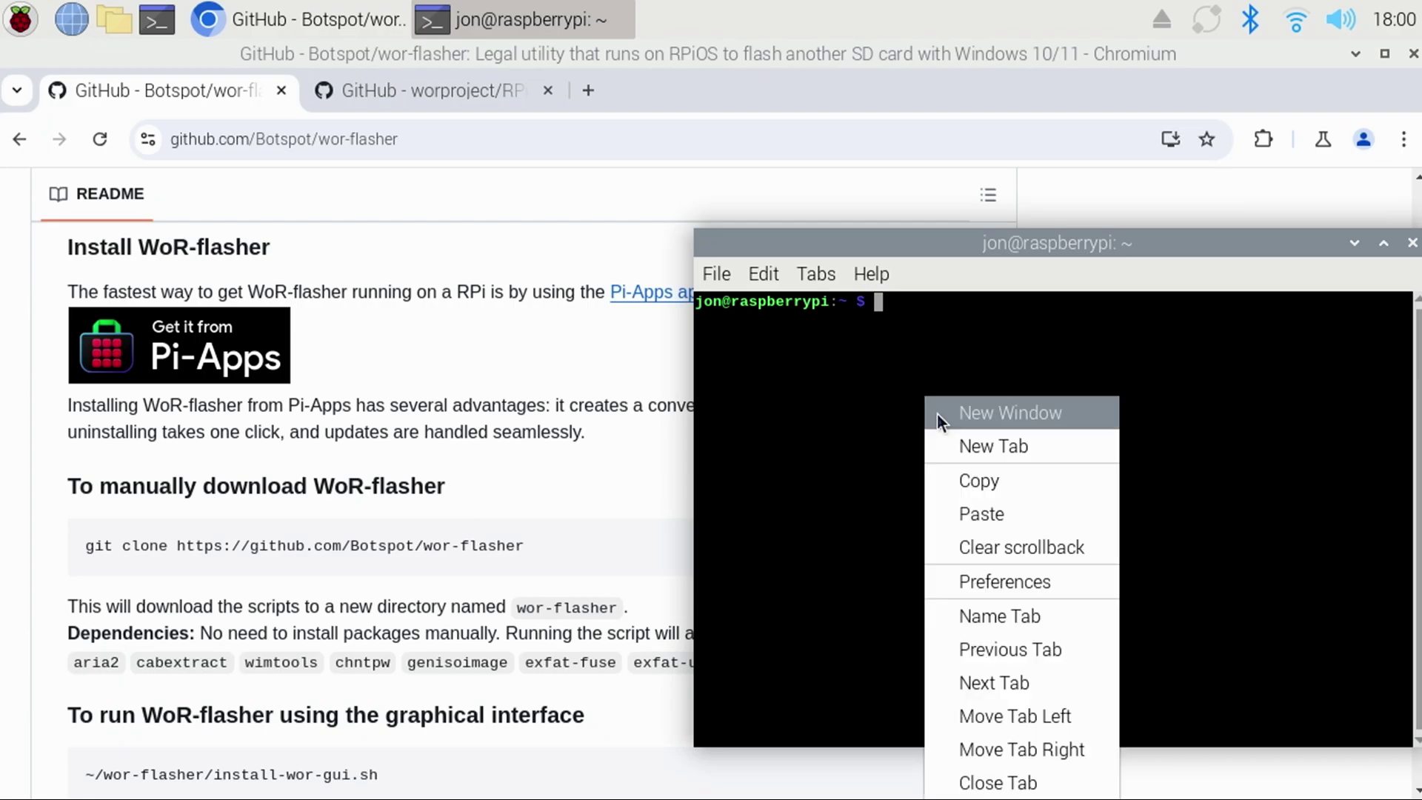
click(989, 511)
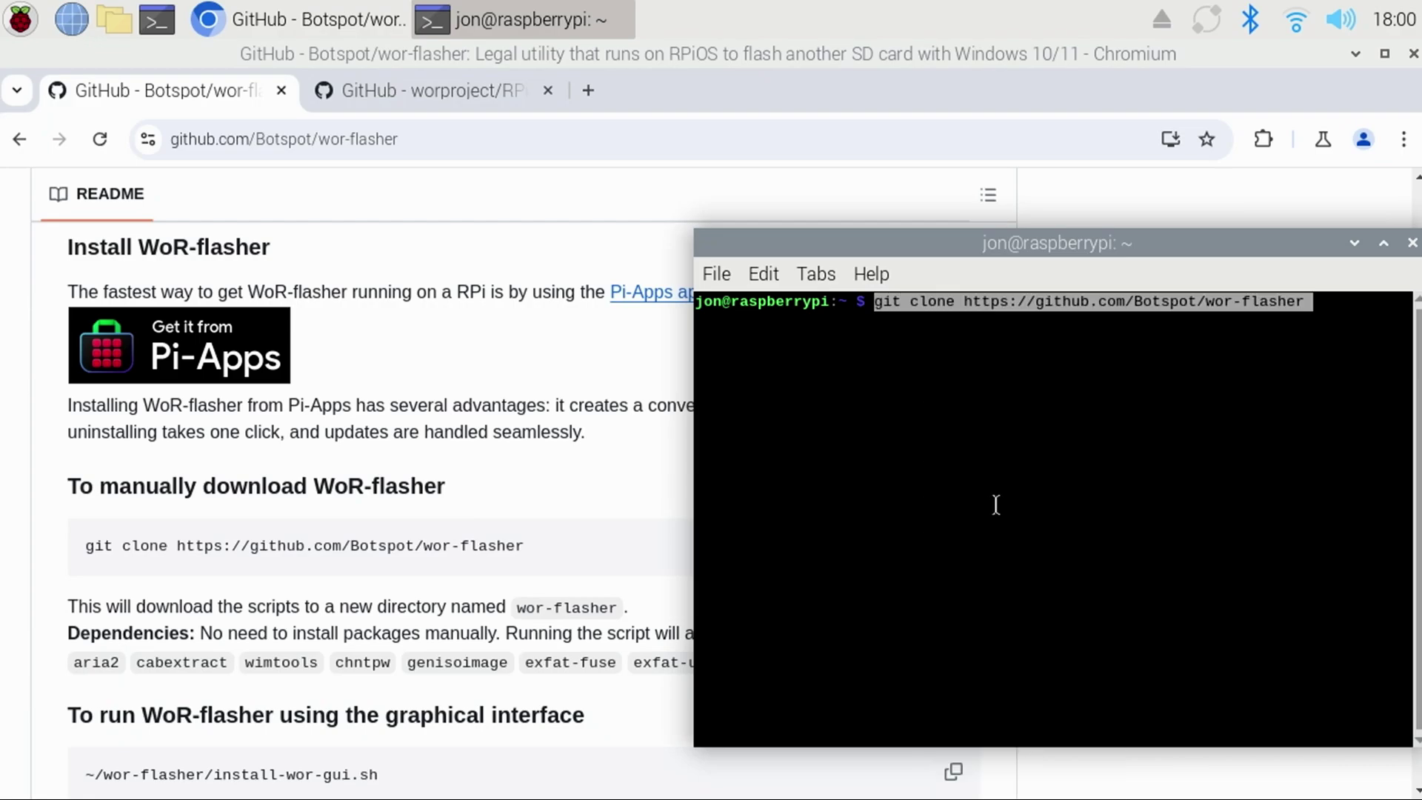
key(Return)
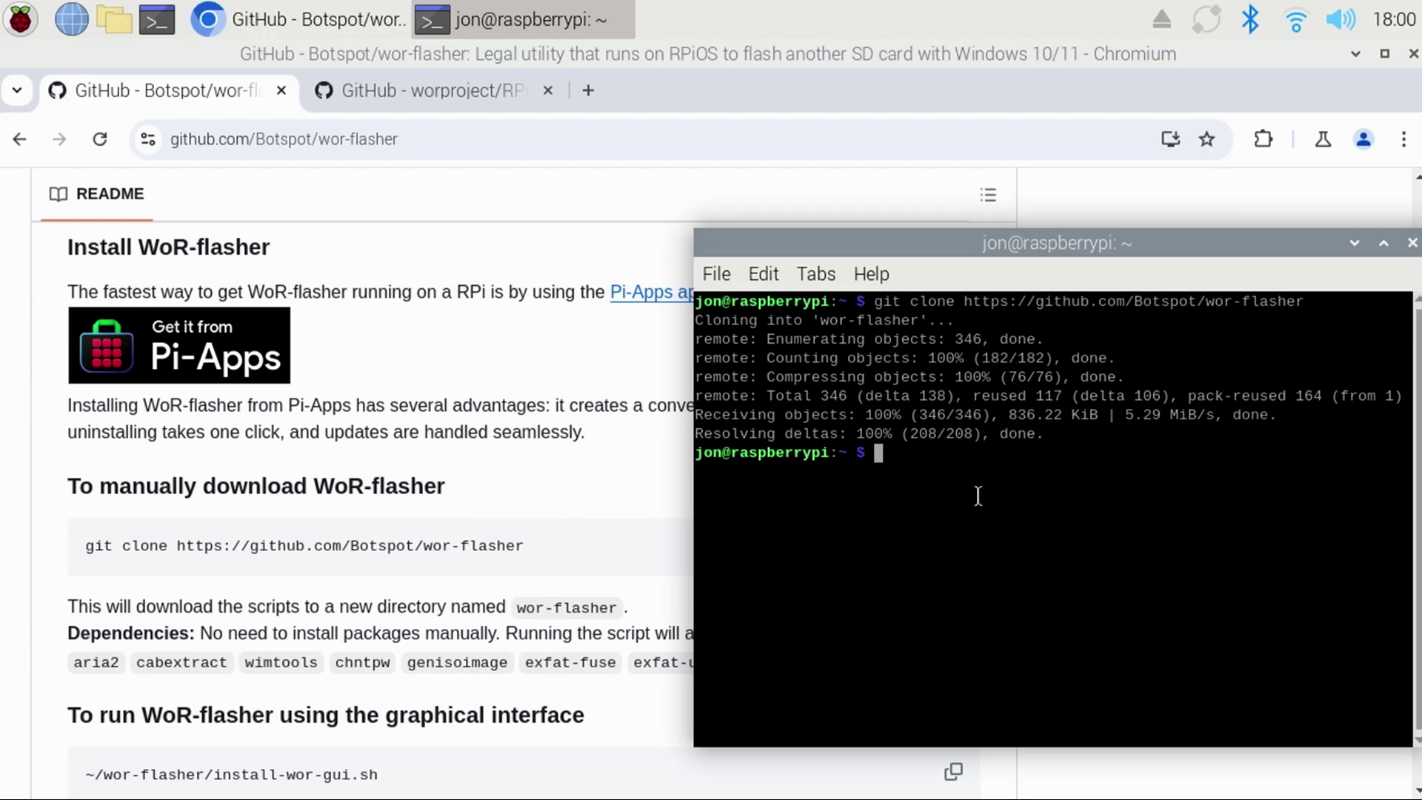
Copy the install-wor-gui.sh launch command from the README and run it in the terminal.
click(471, 633)
scroll(470, 633, down, 3)
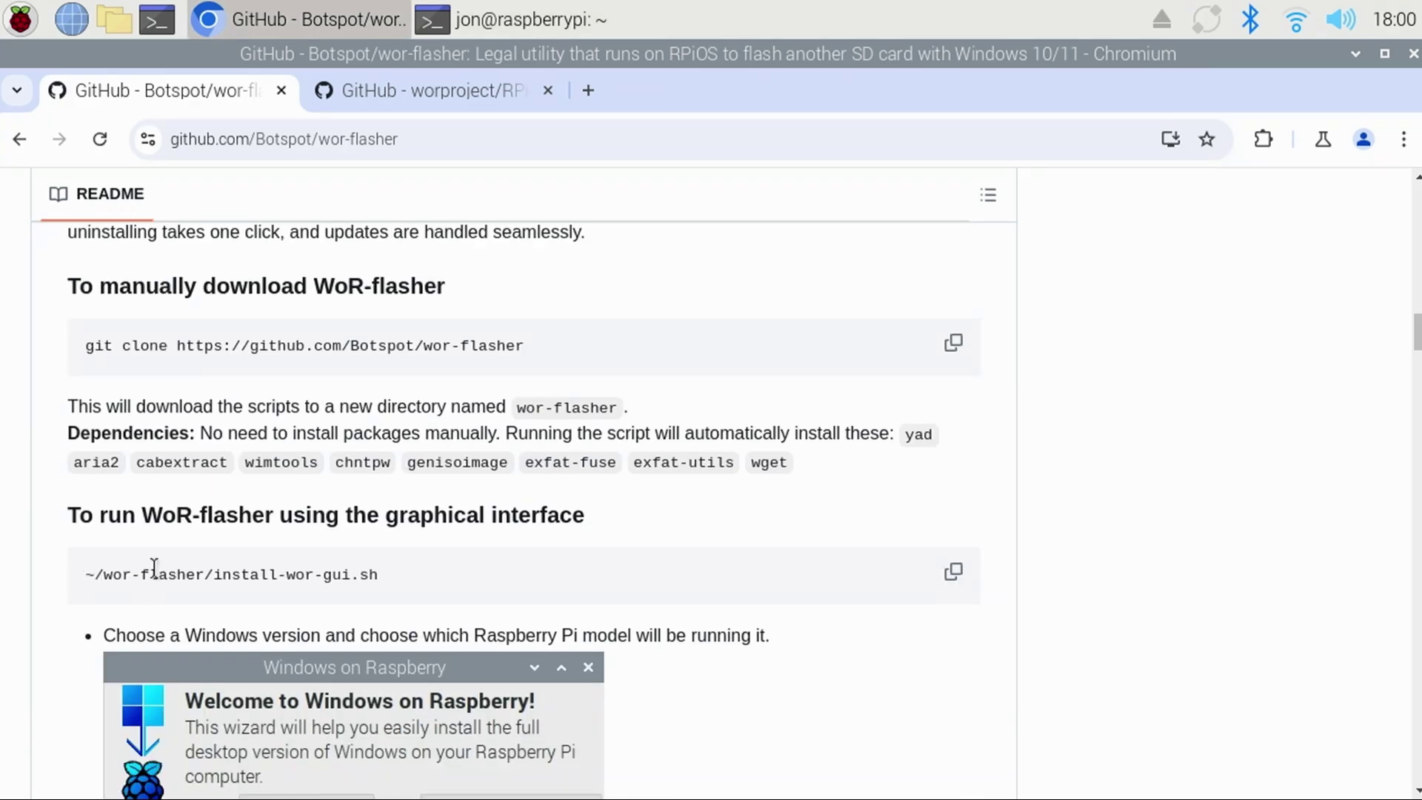
scroll(154, 567, down, 3)
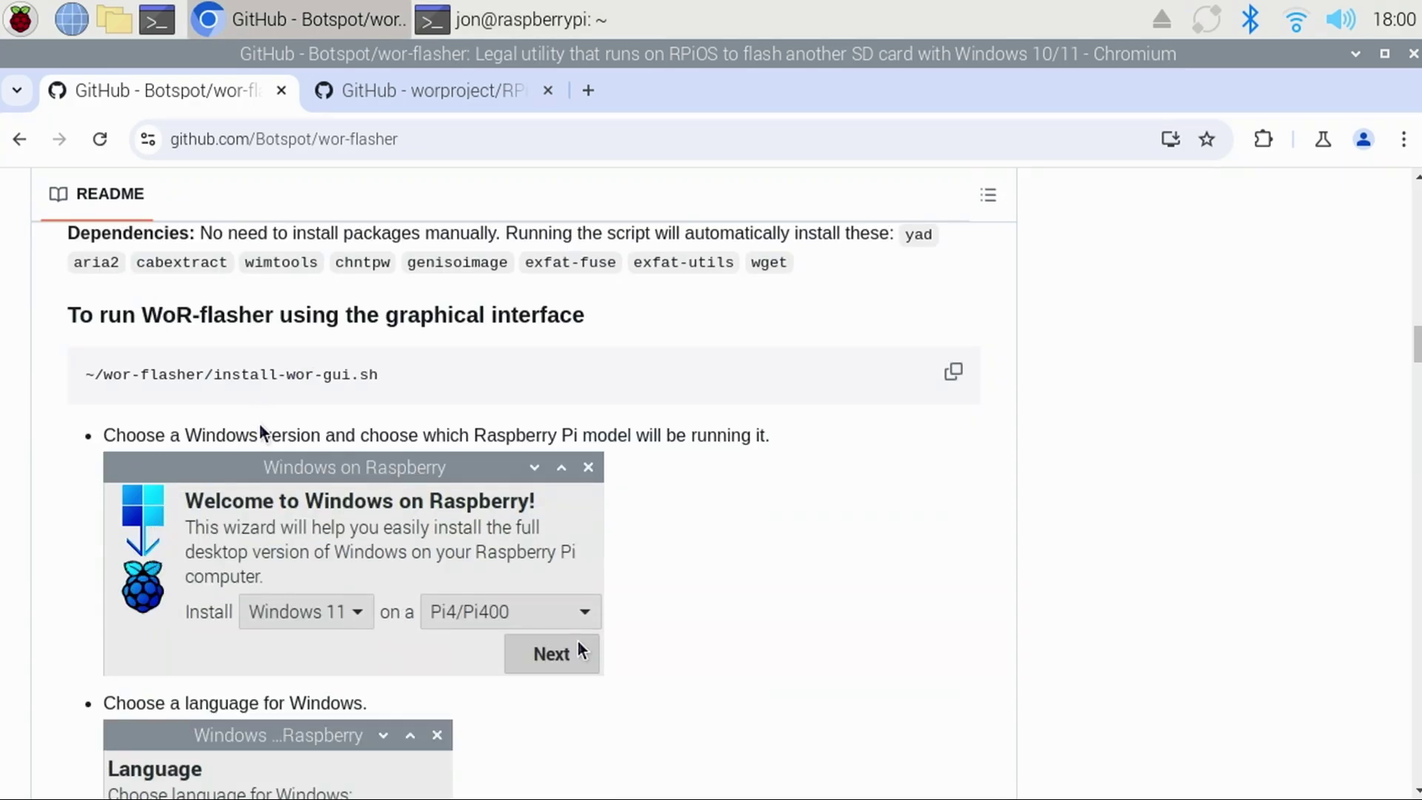
click(951, 374)
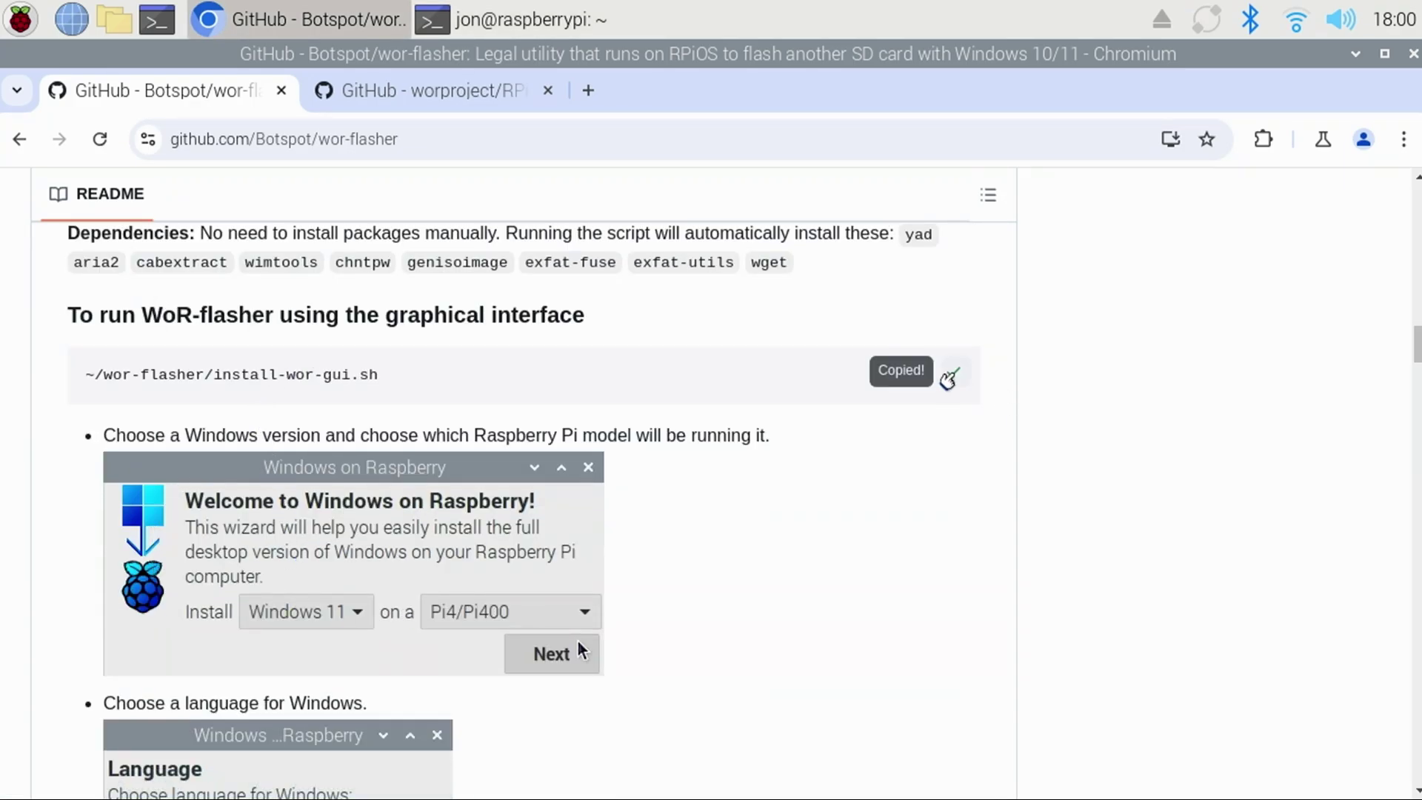
click(447, 23)
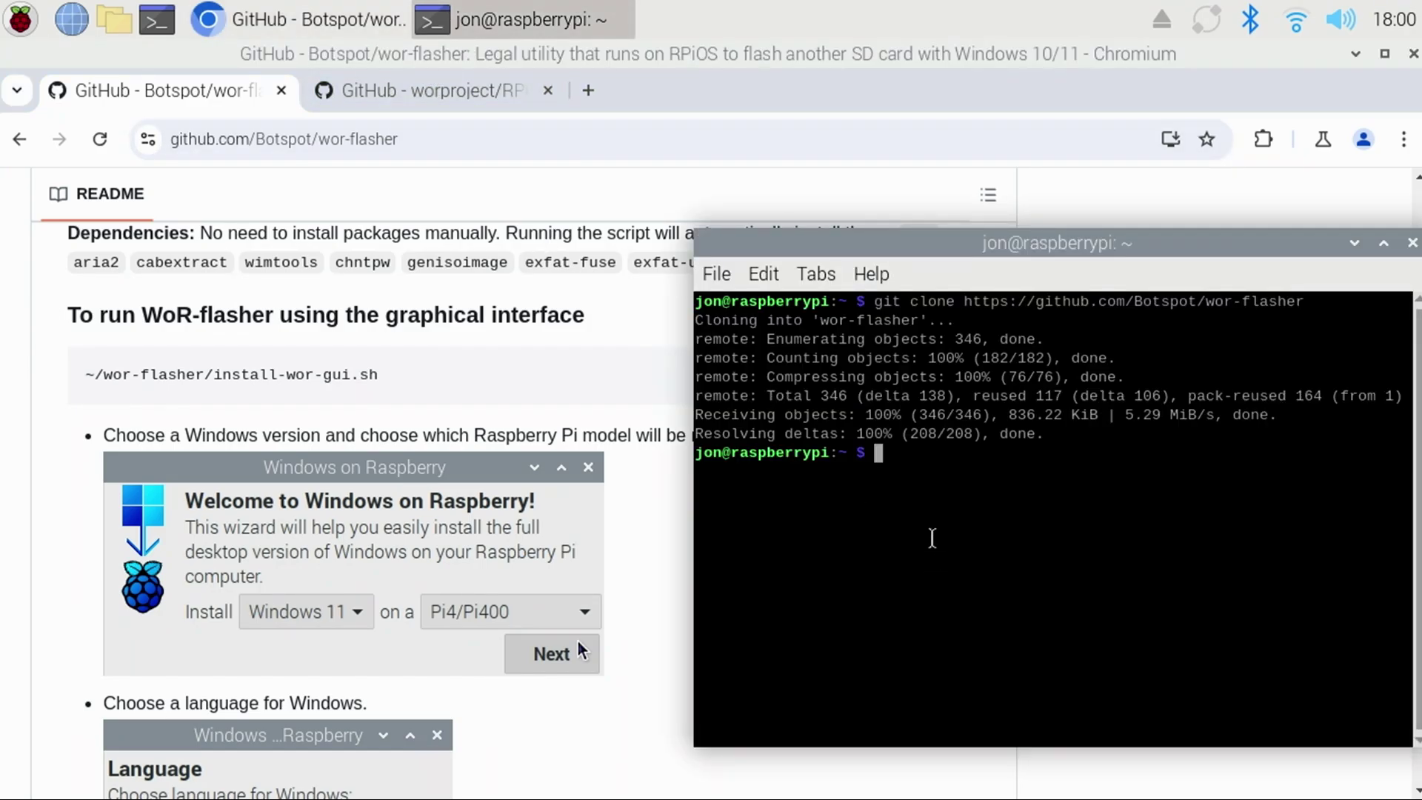
right_click(932, 538)
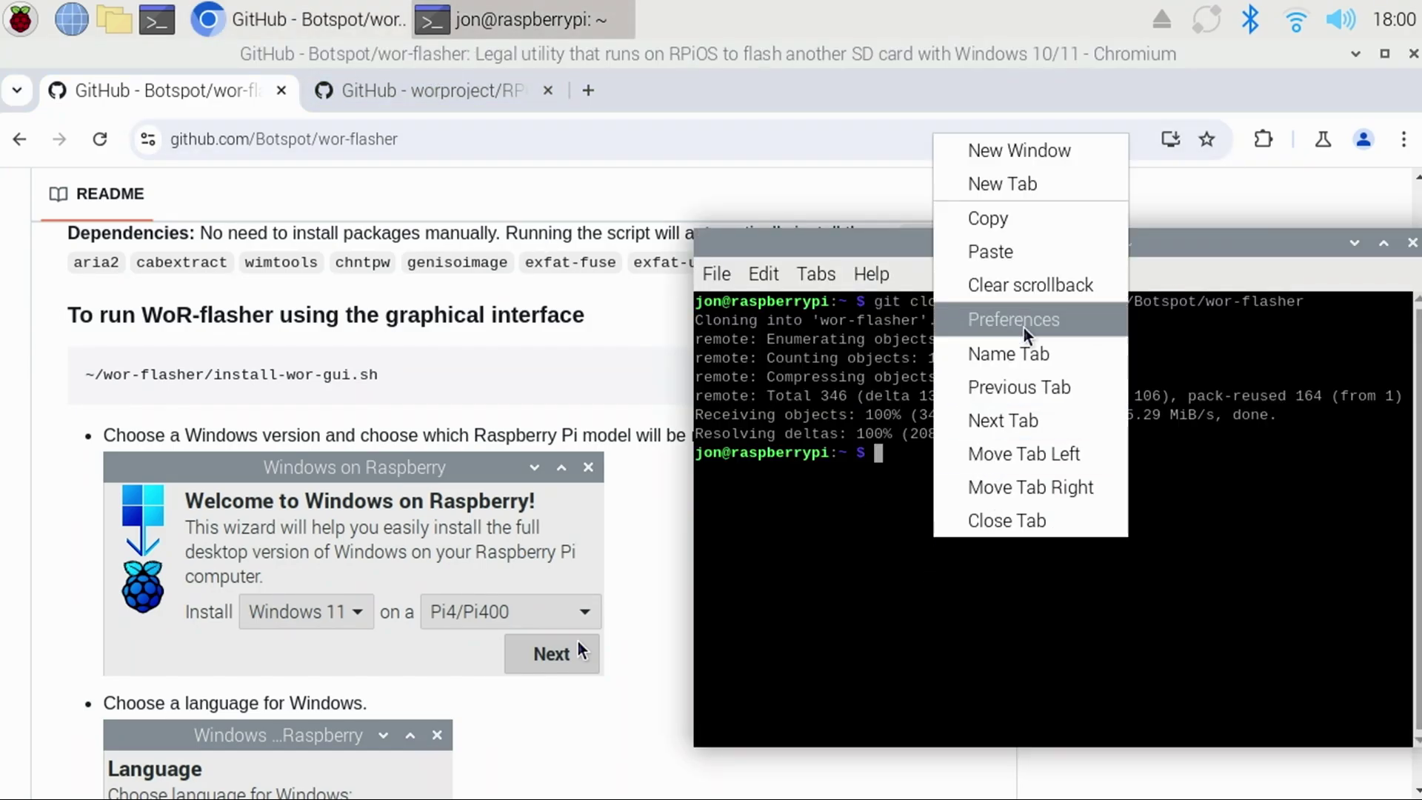
click(1034, 268)
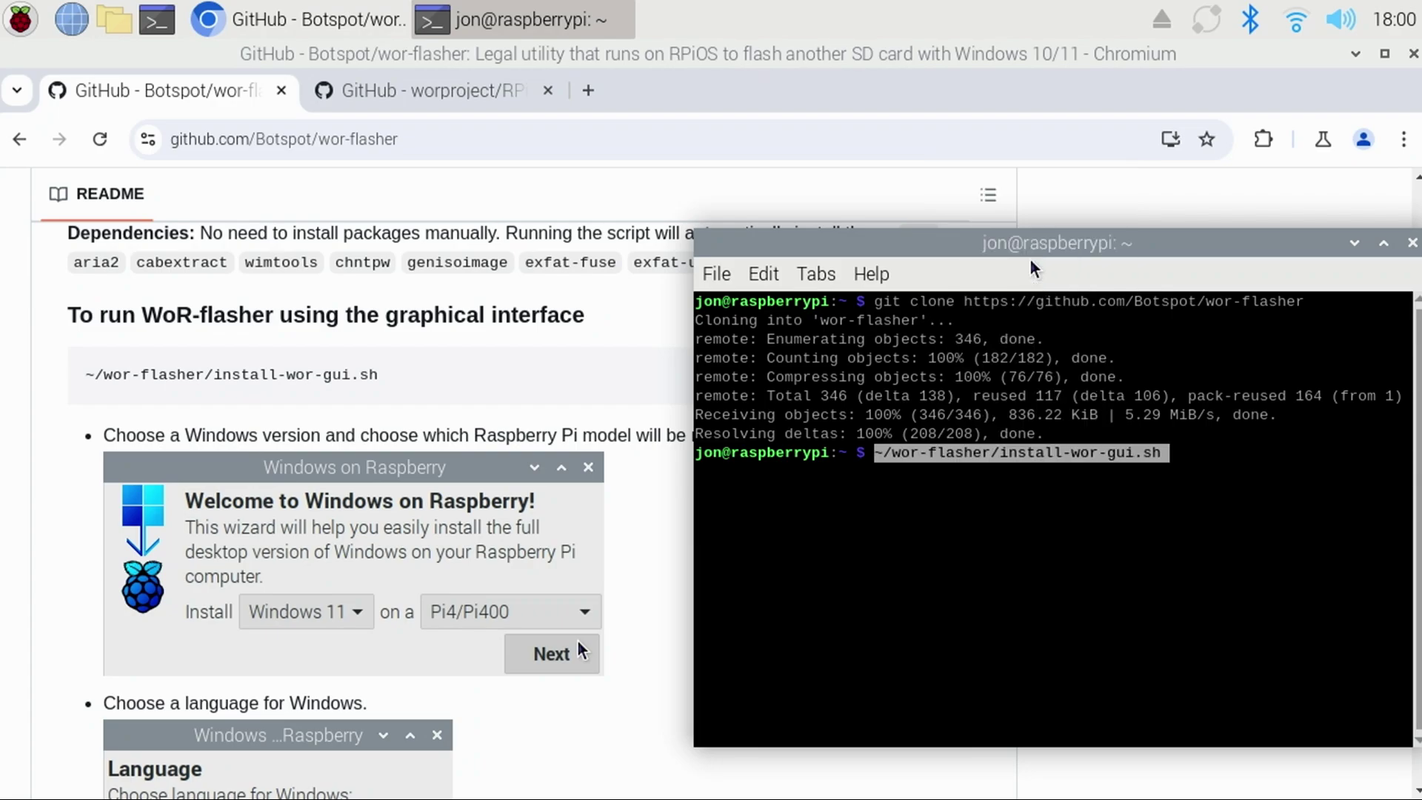
key(Return)
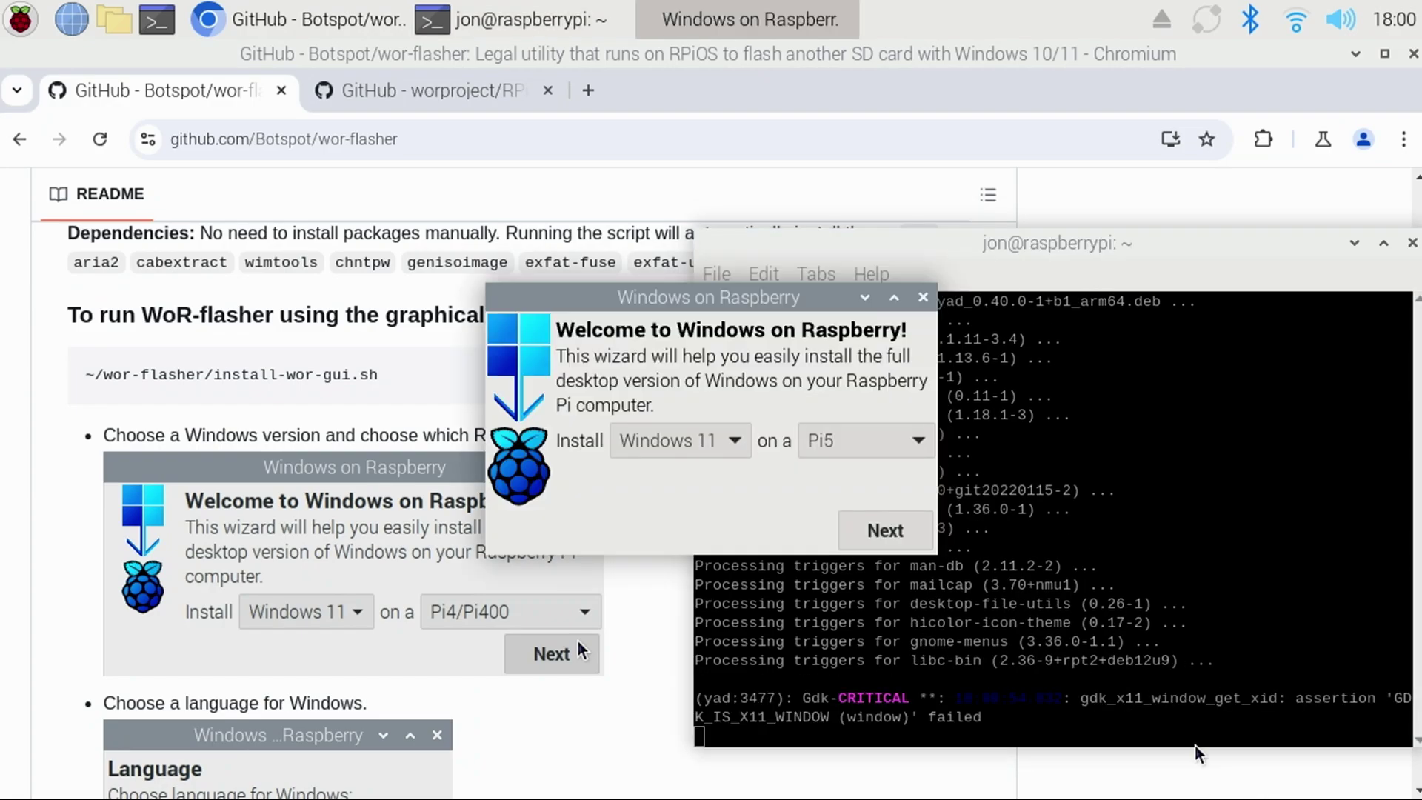
Minimize Chromium and the terminal, and keep Windows 11 and Pi5 as version and board.
click(1356, 53)
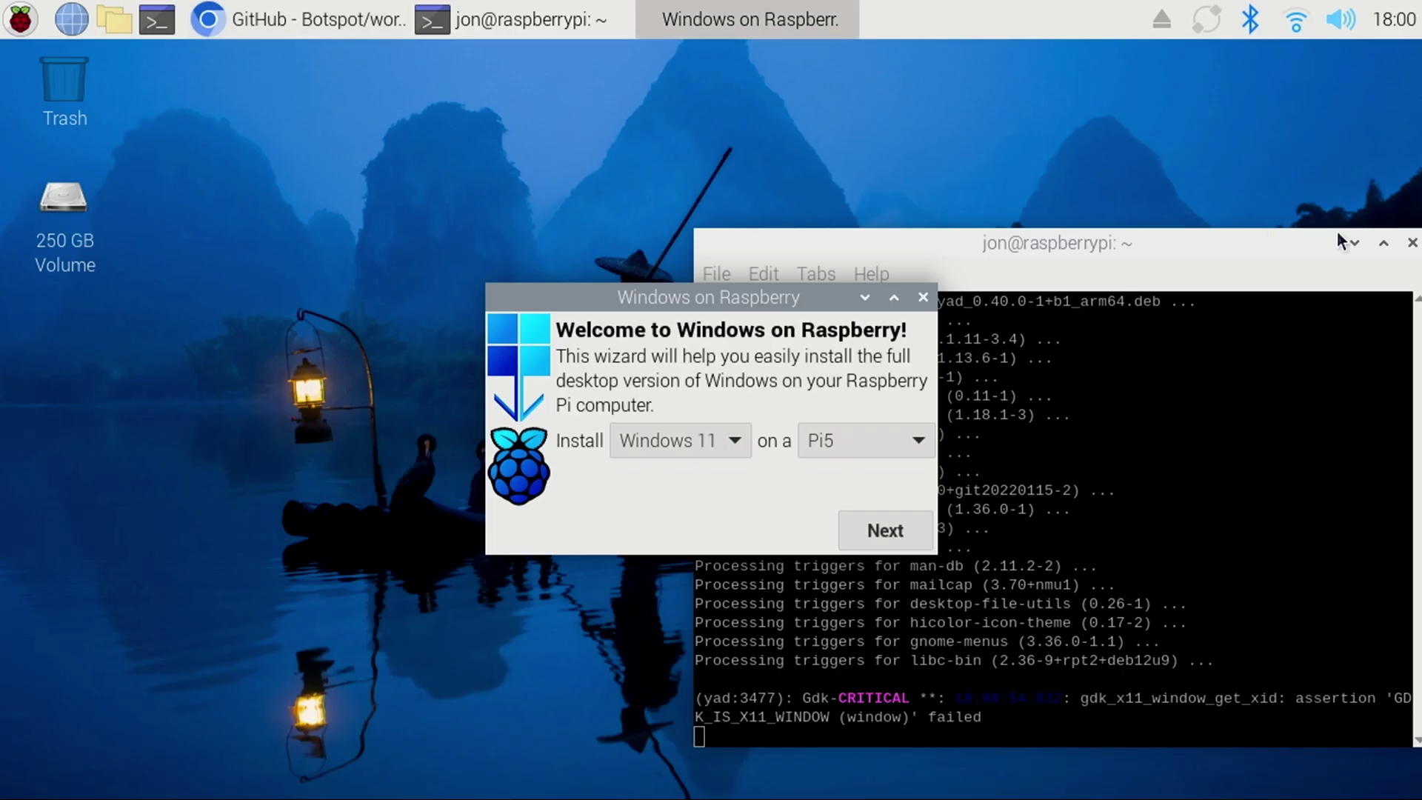
click(1353, 243)
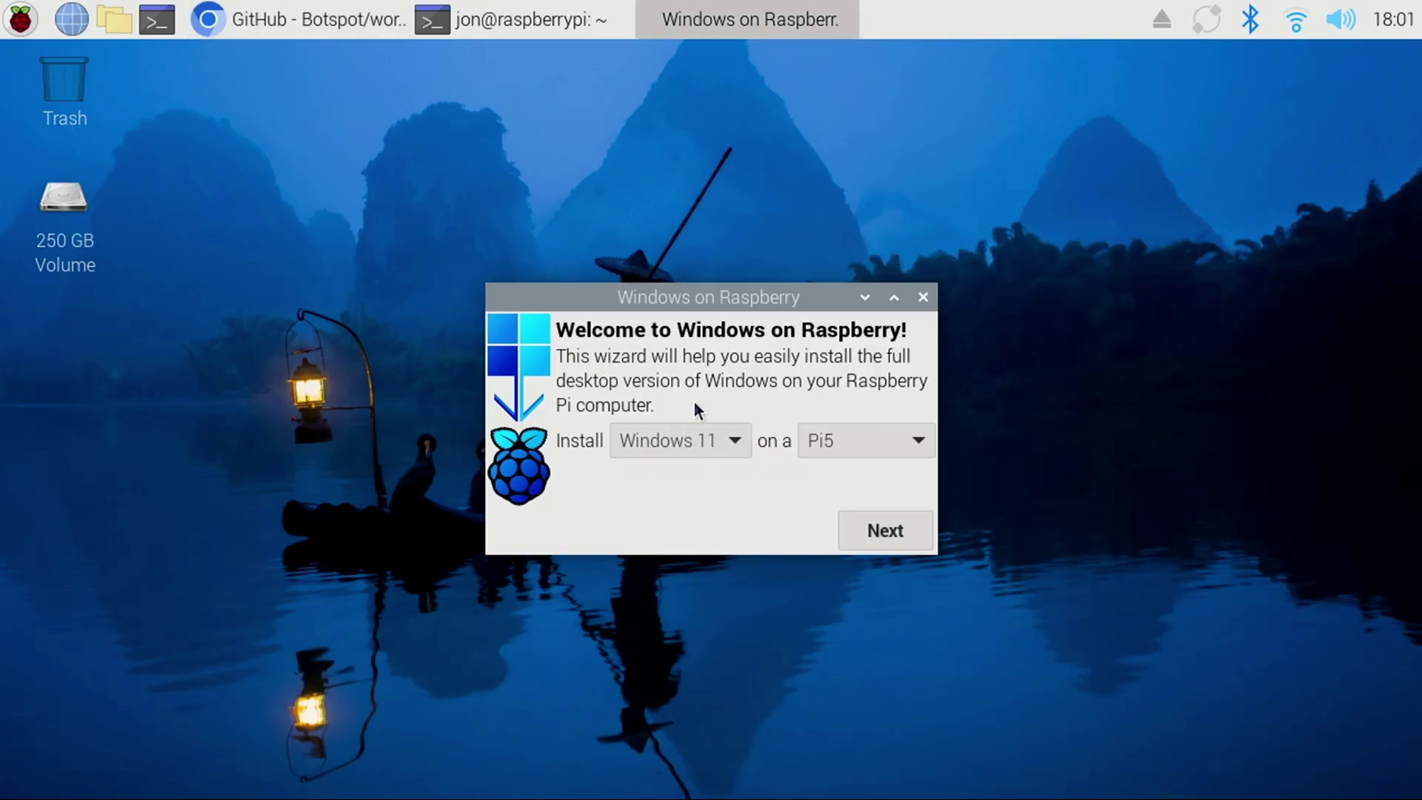
click(725, 442)
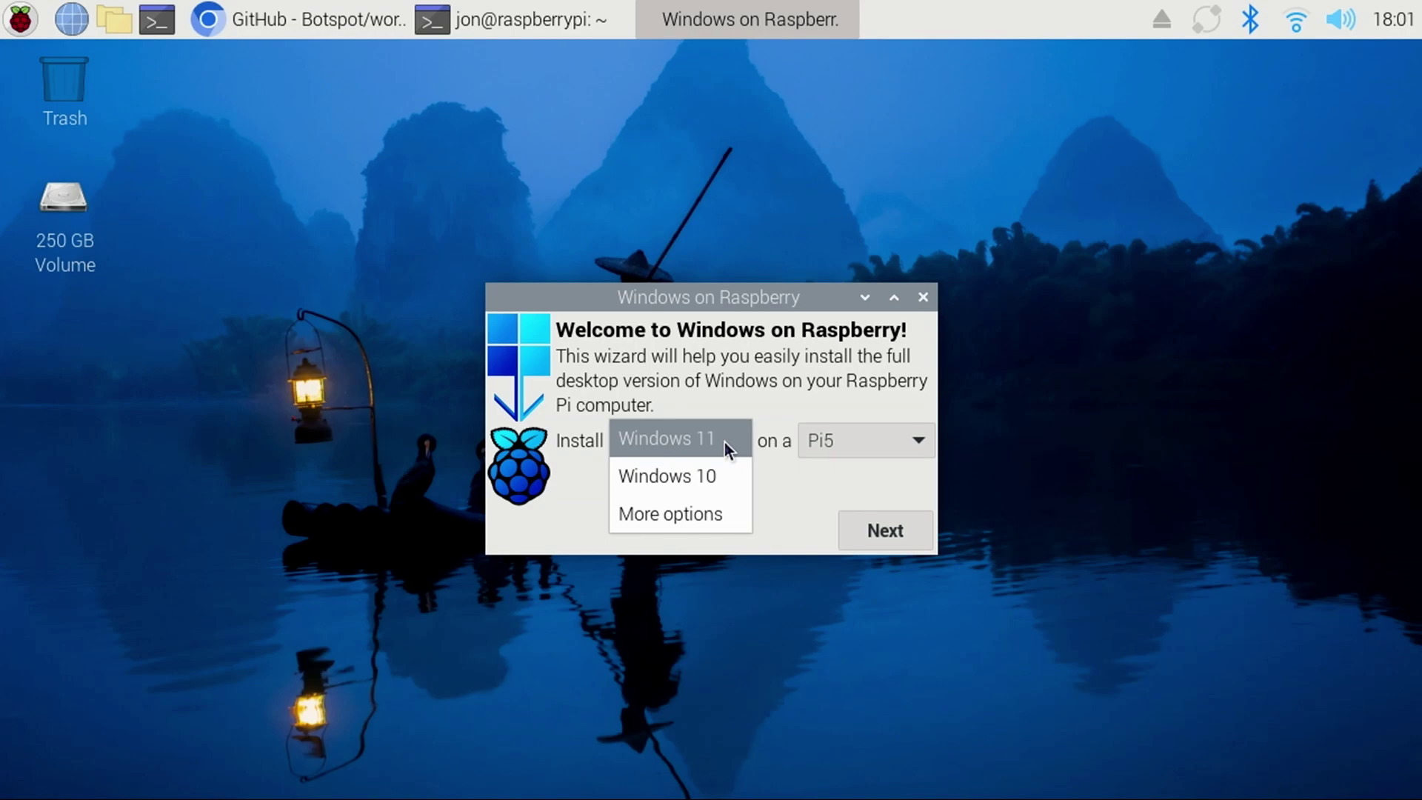
click(792, 435)
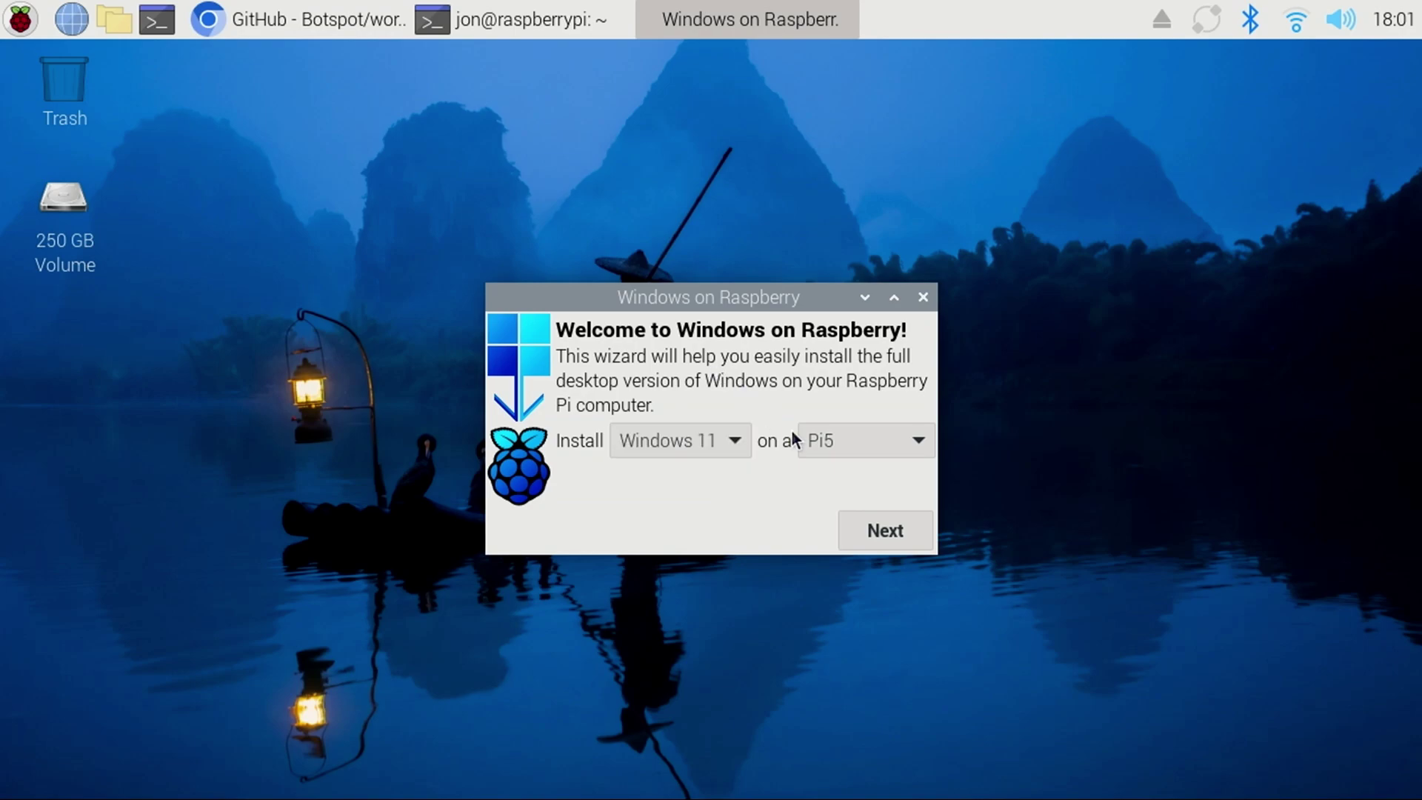
click(878, 446)
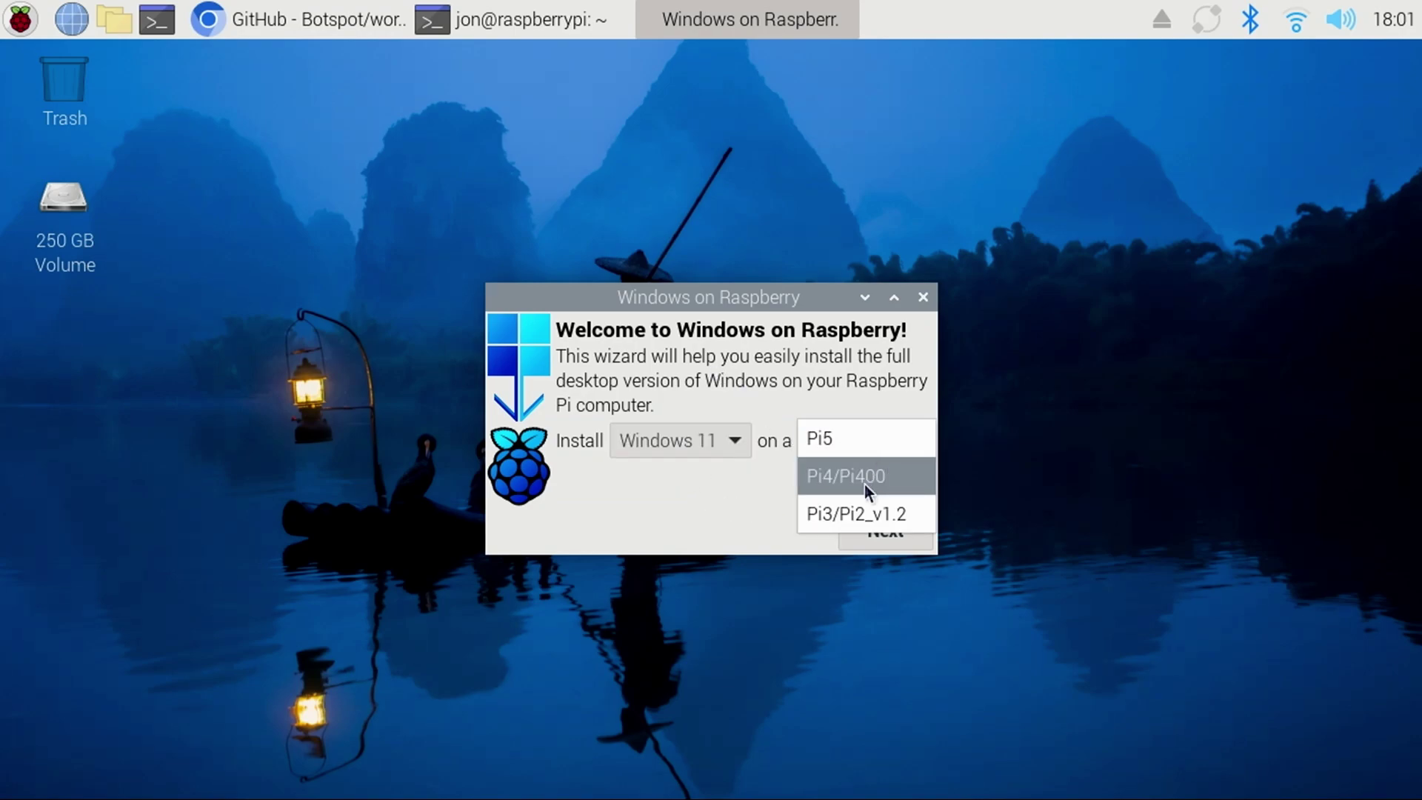
click(861, 446)
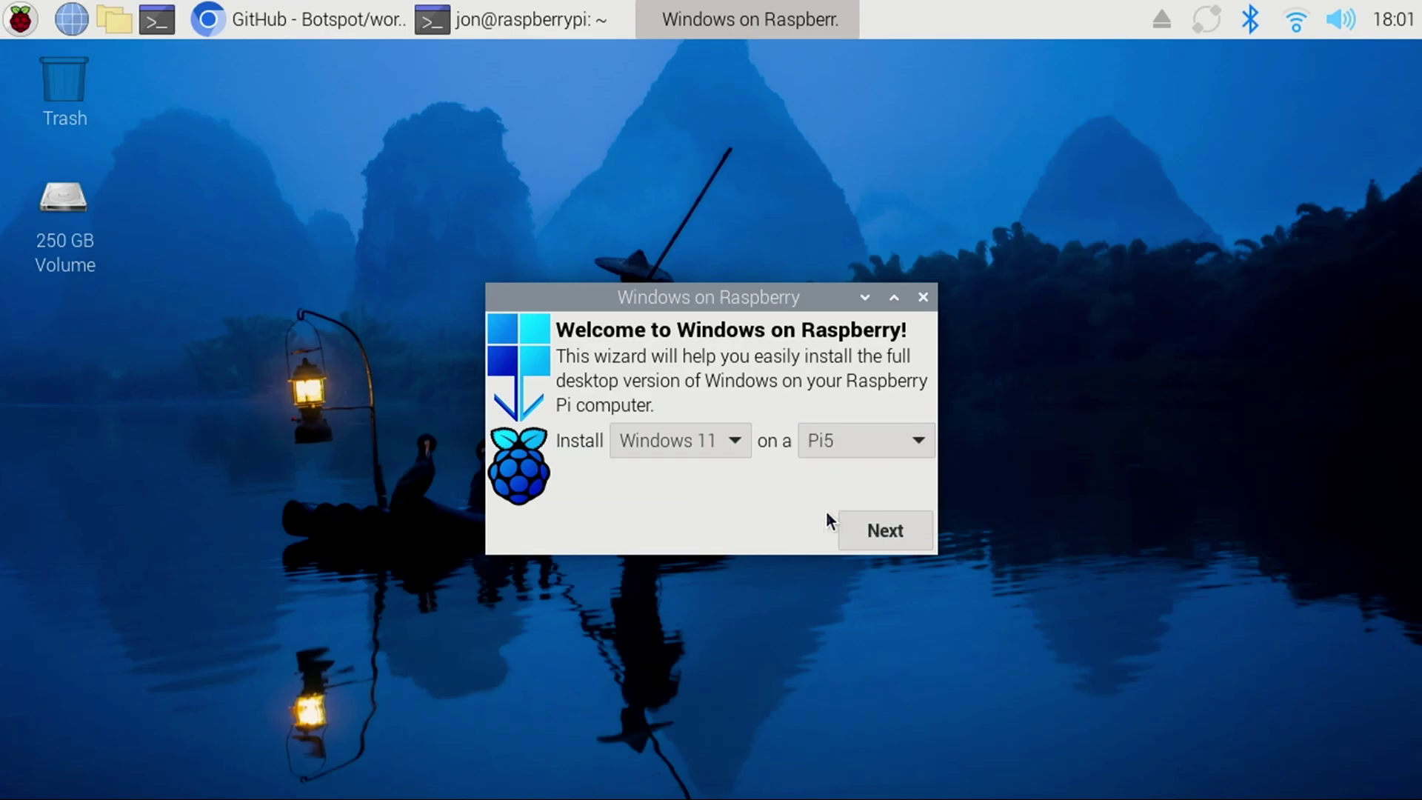
Accept English (United States) as the language and select /dev/sda as the target drive.
click(882, 530)
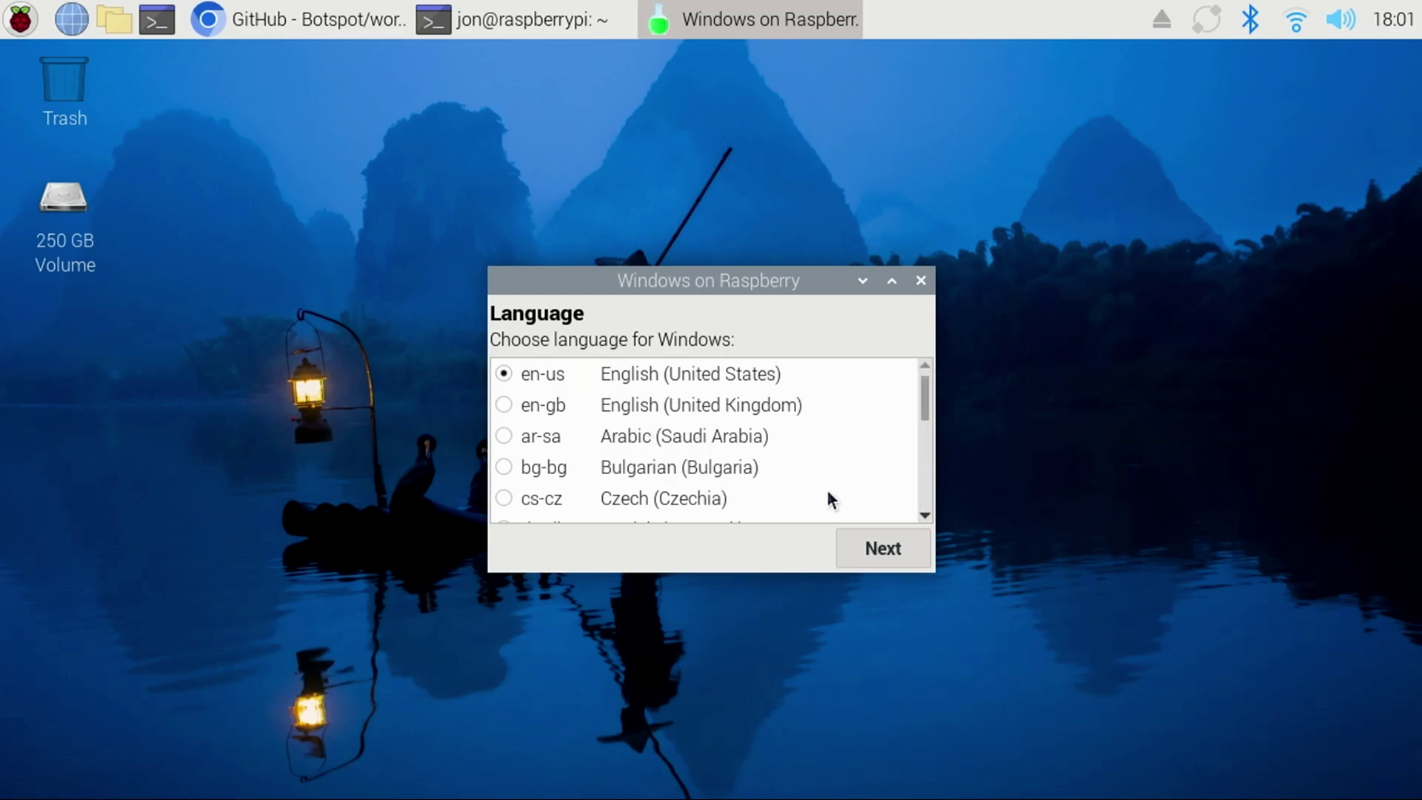
scroll(828, 491, down, 3)
scroll(828, 490, up, 3)
click(902, 555)
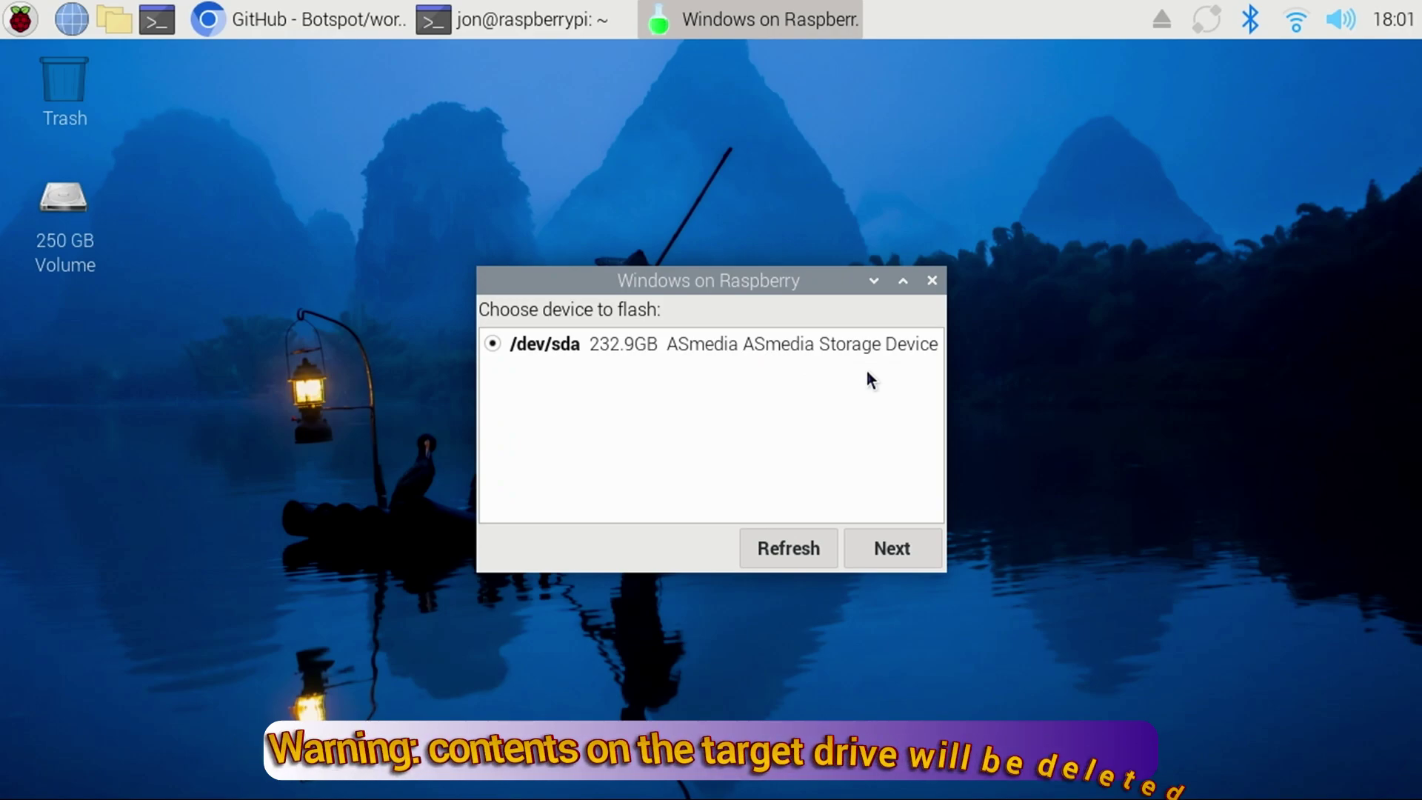
click(892, 548)
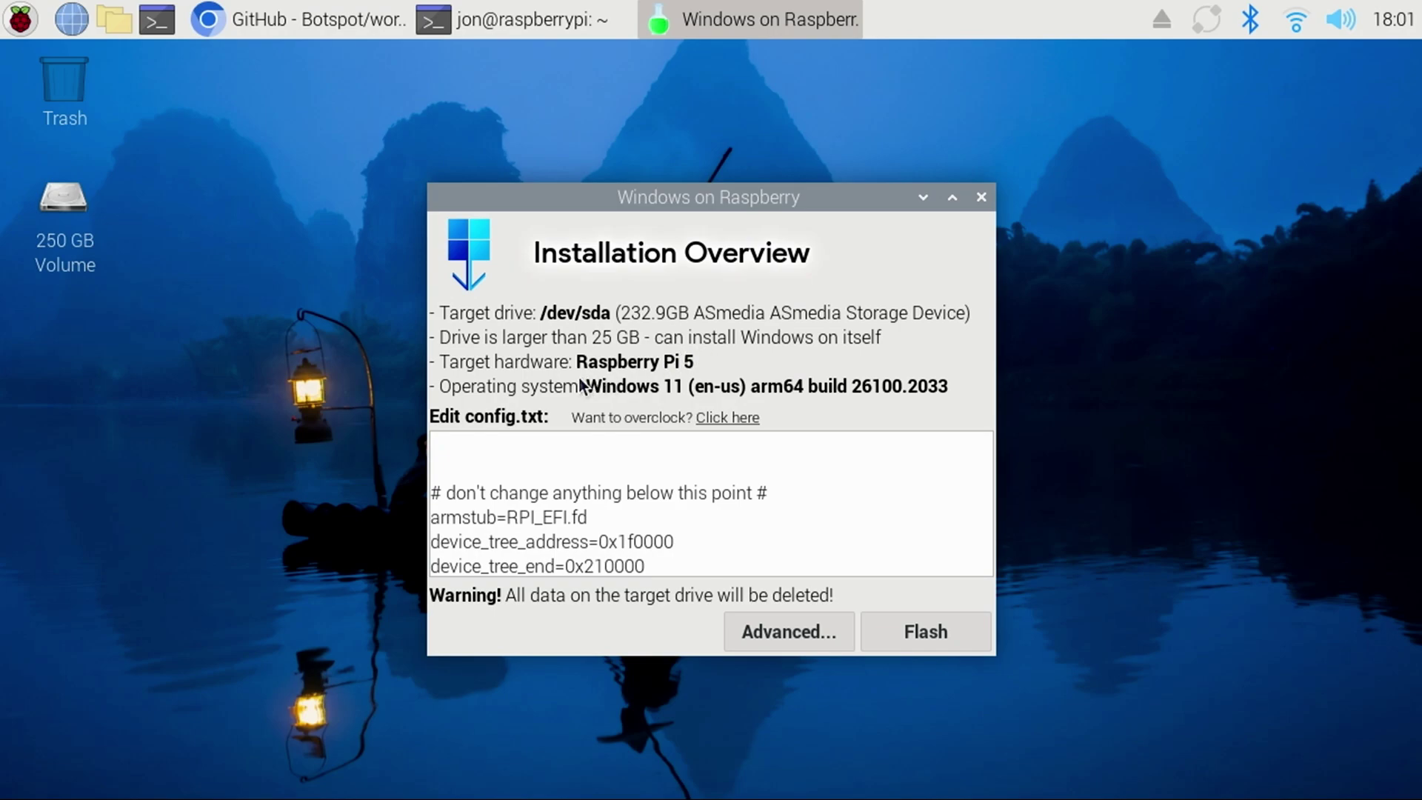
Review the config.txt overclocking tips, then close the tips file.
click(718, 421)
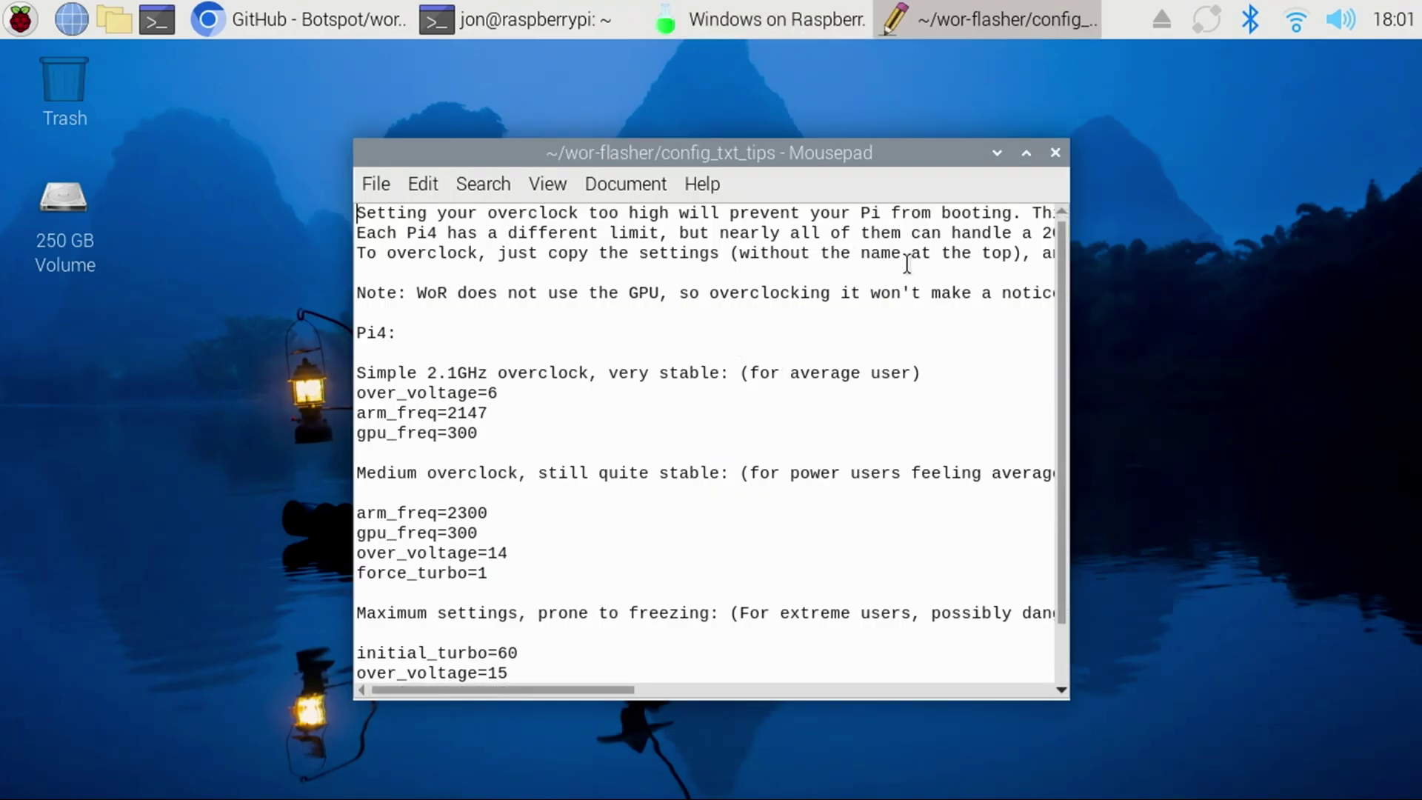
scroll(701, 441, down, 1)
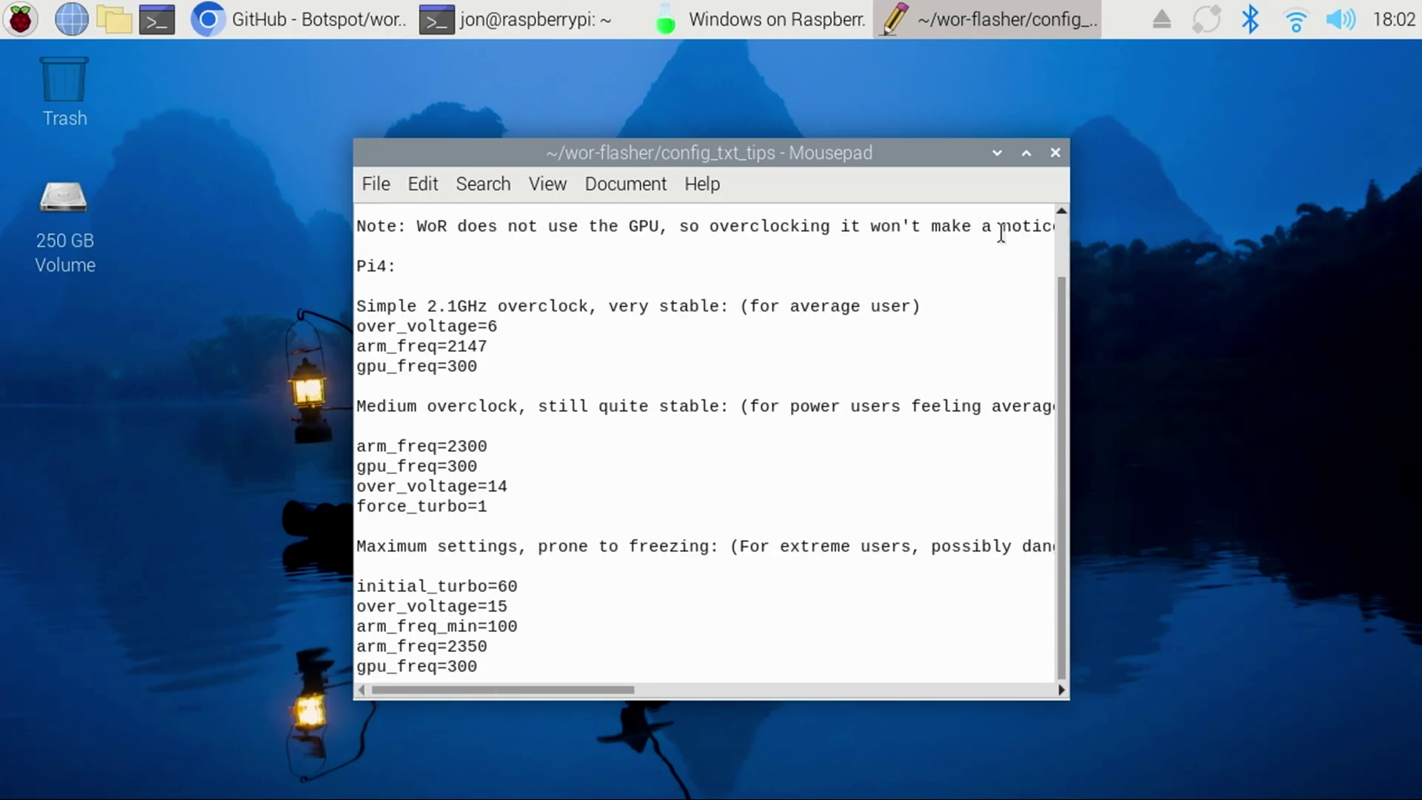
click(1055, 153)
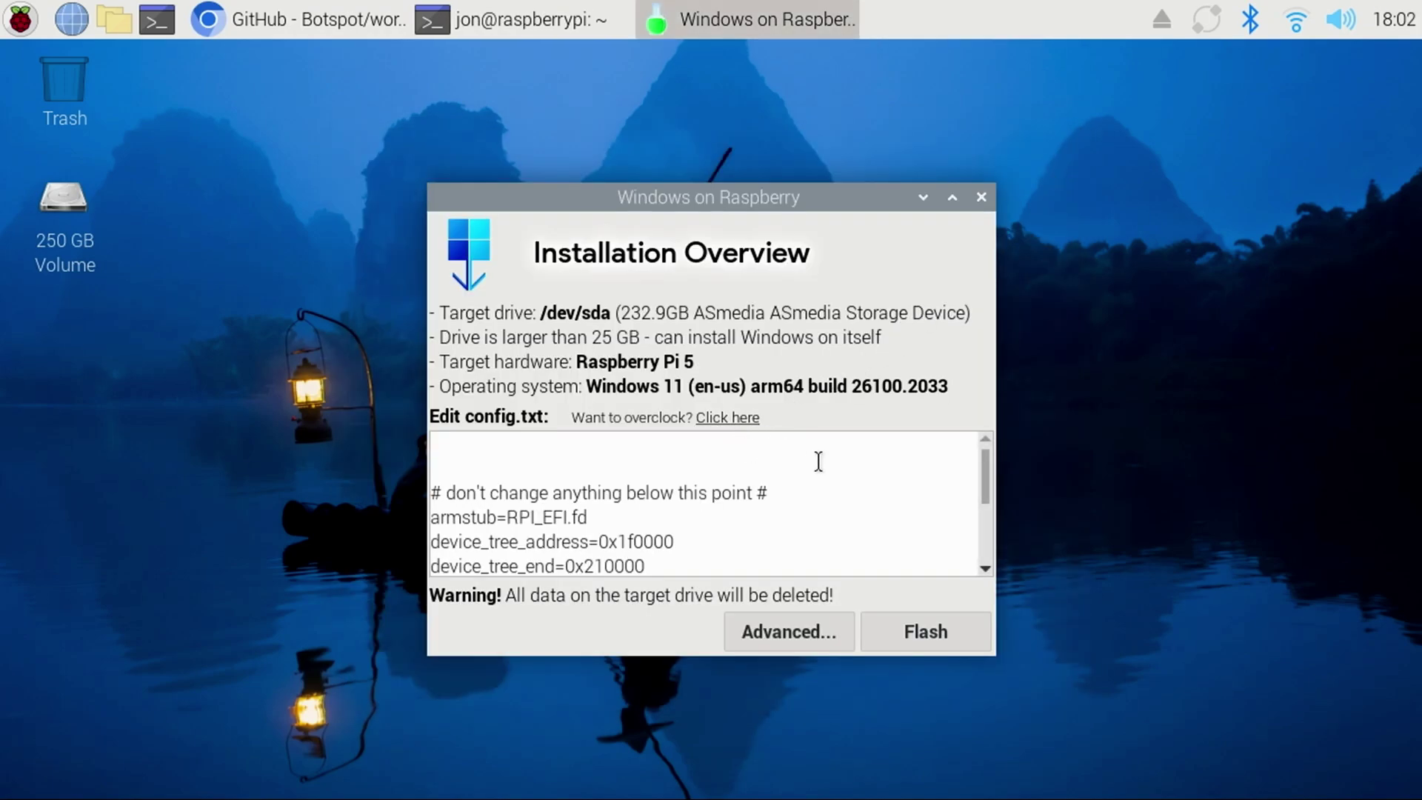
scroll(825, 460, down, 5)
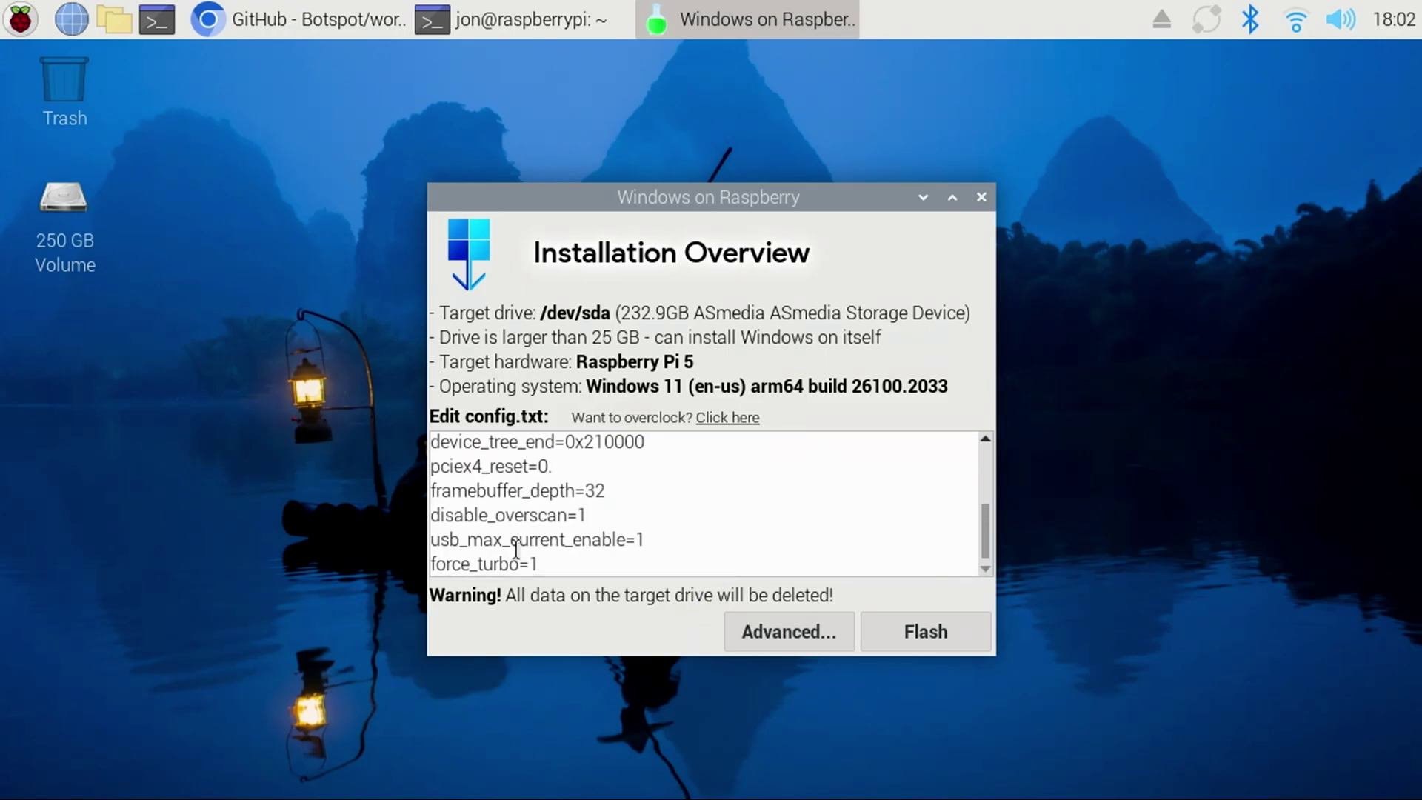
Accept the advanced installation settings and start flashing Windows onto /dev/sda.
click(788, 634)
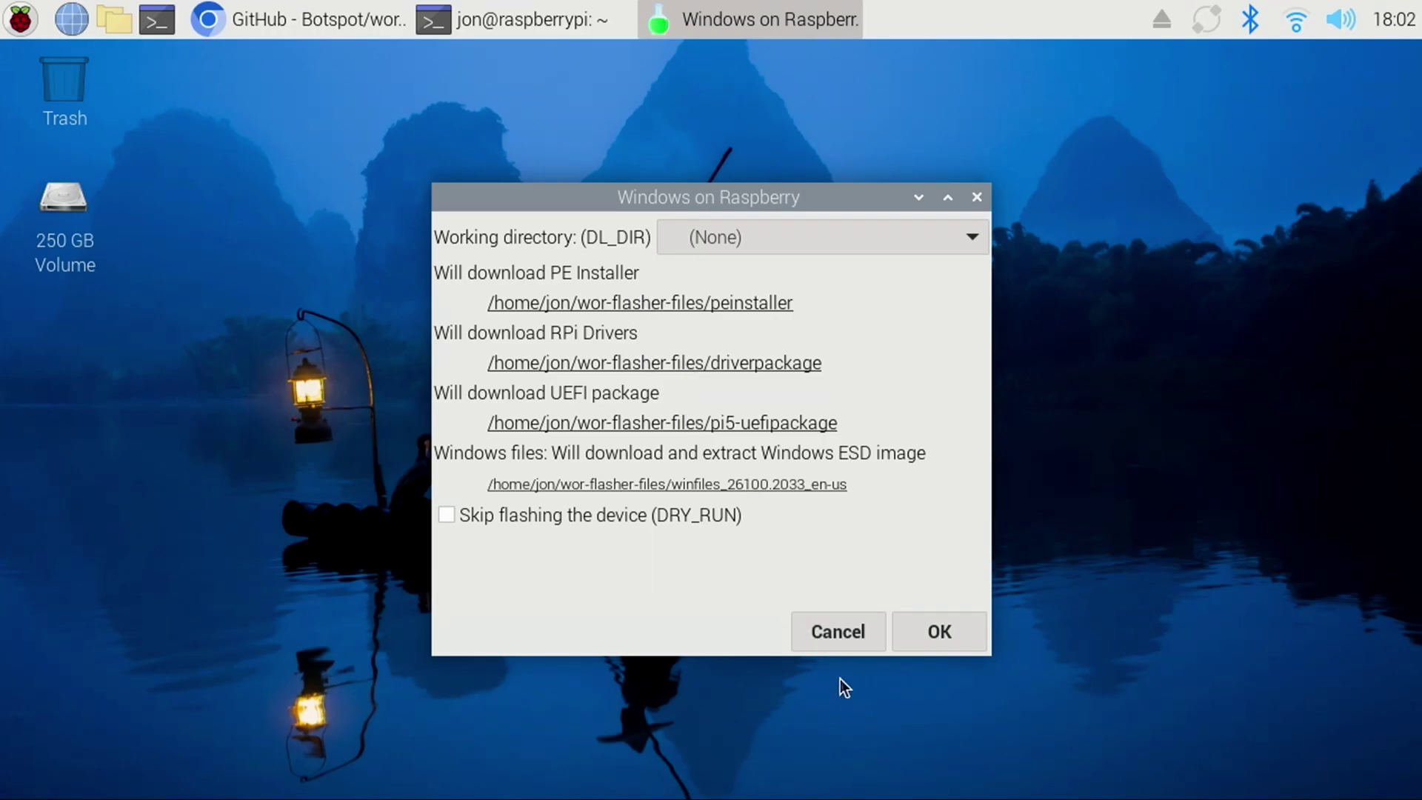
click(839, 630)
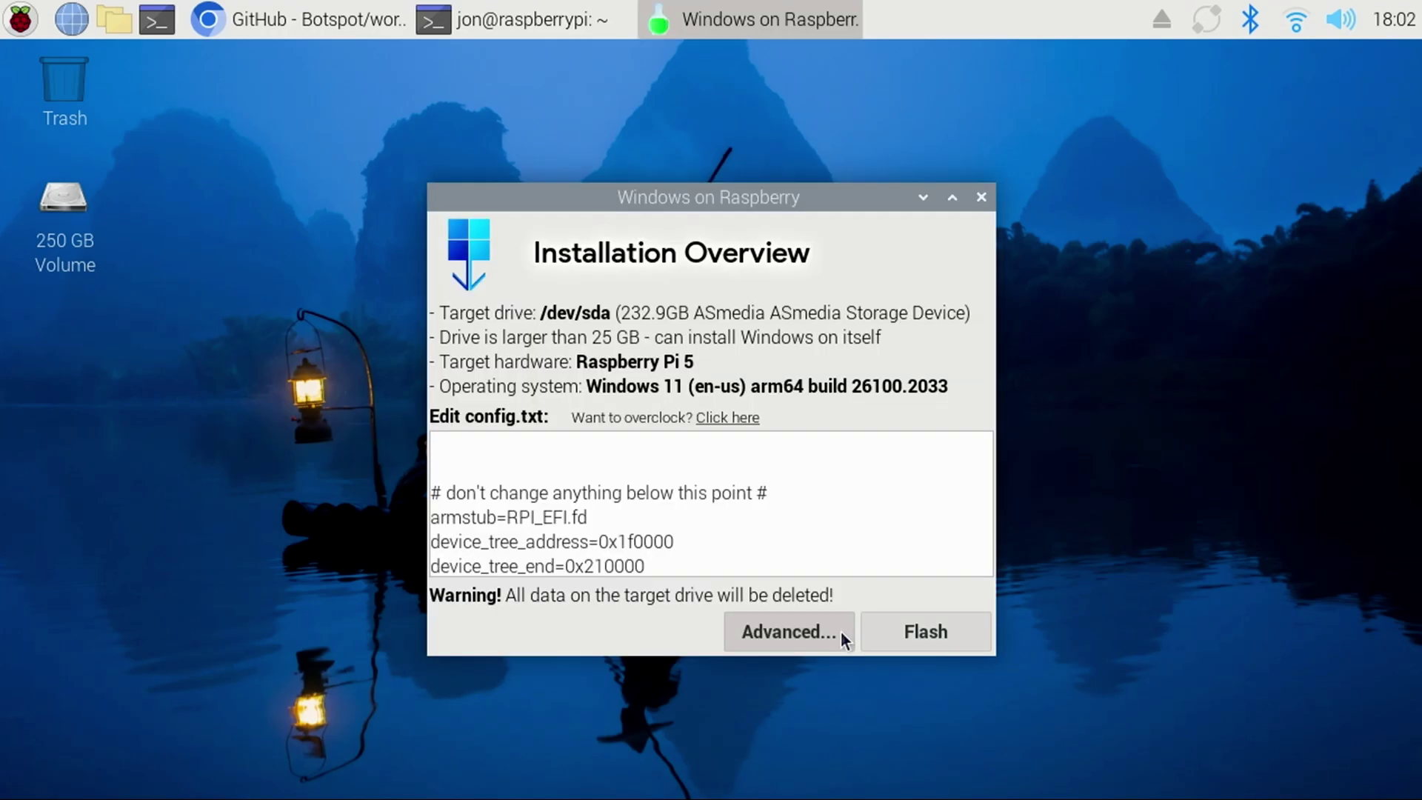
click(916, 631)
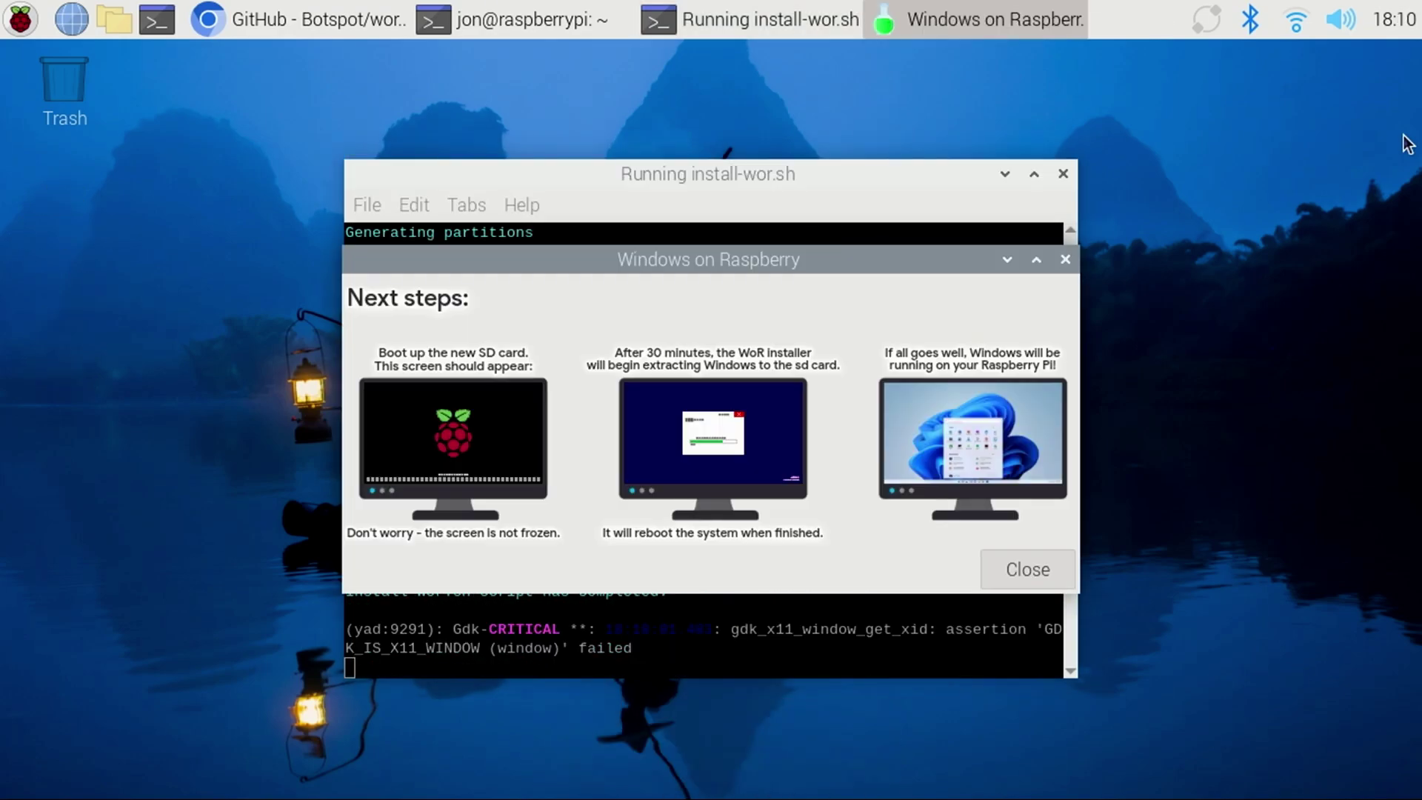
Check the install-wor.sh output, hide its terminal, and dismiss the Next steps window once flashing finishes.
click(1000, 169)
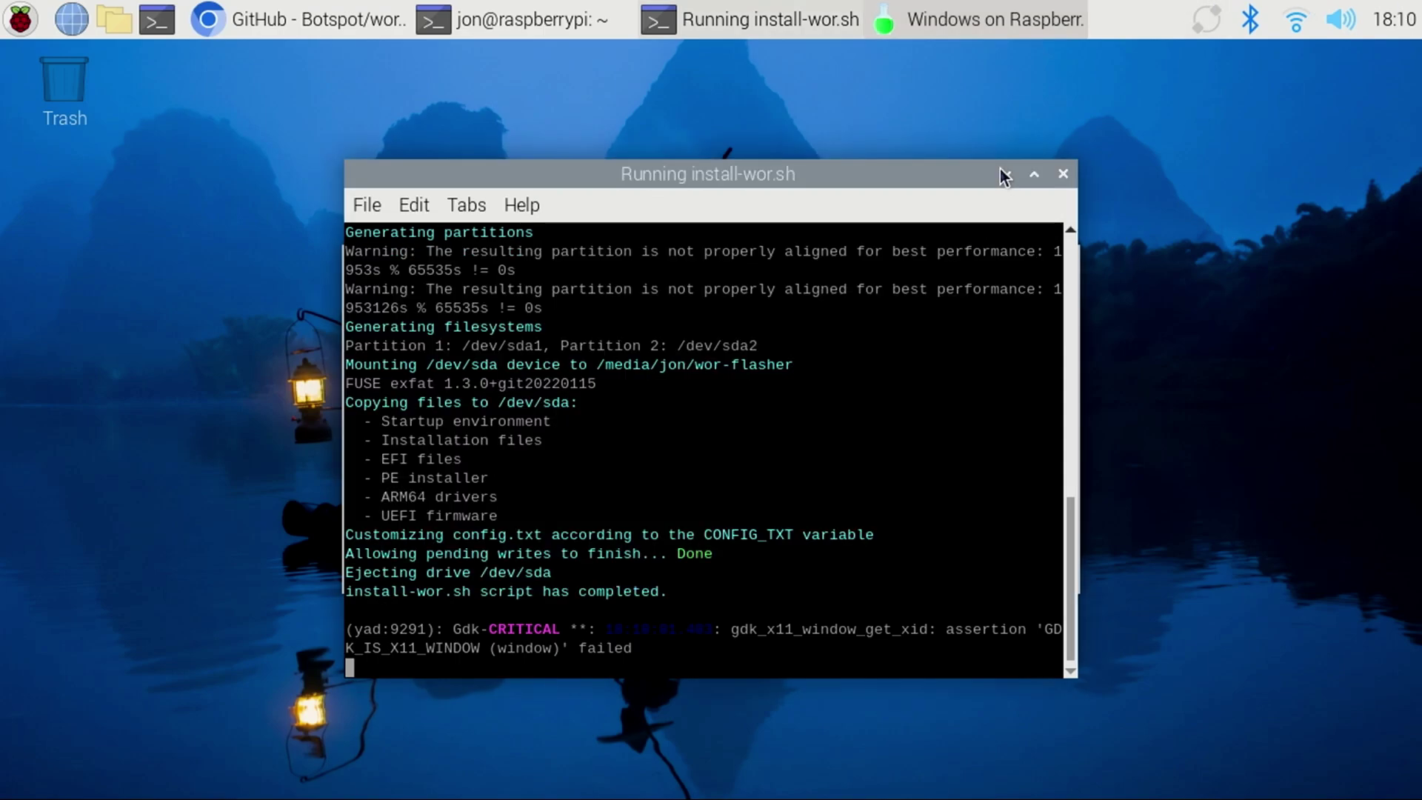
click(1005, 173)
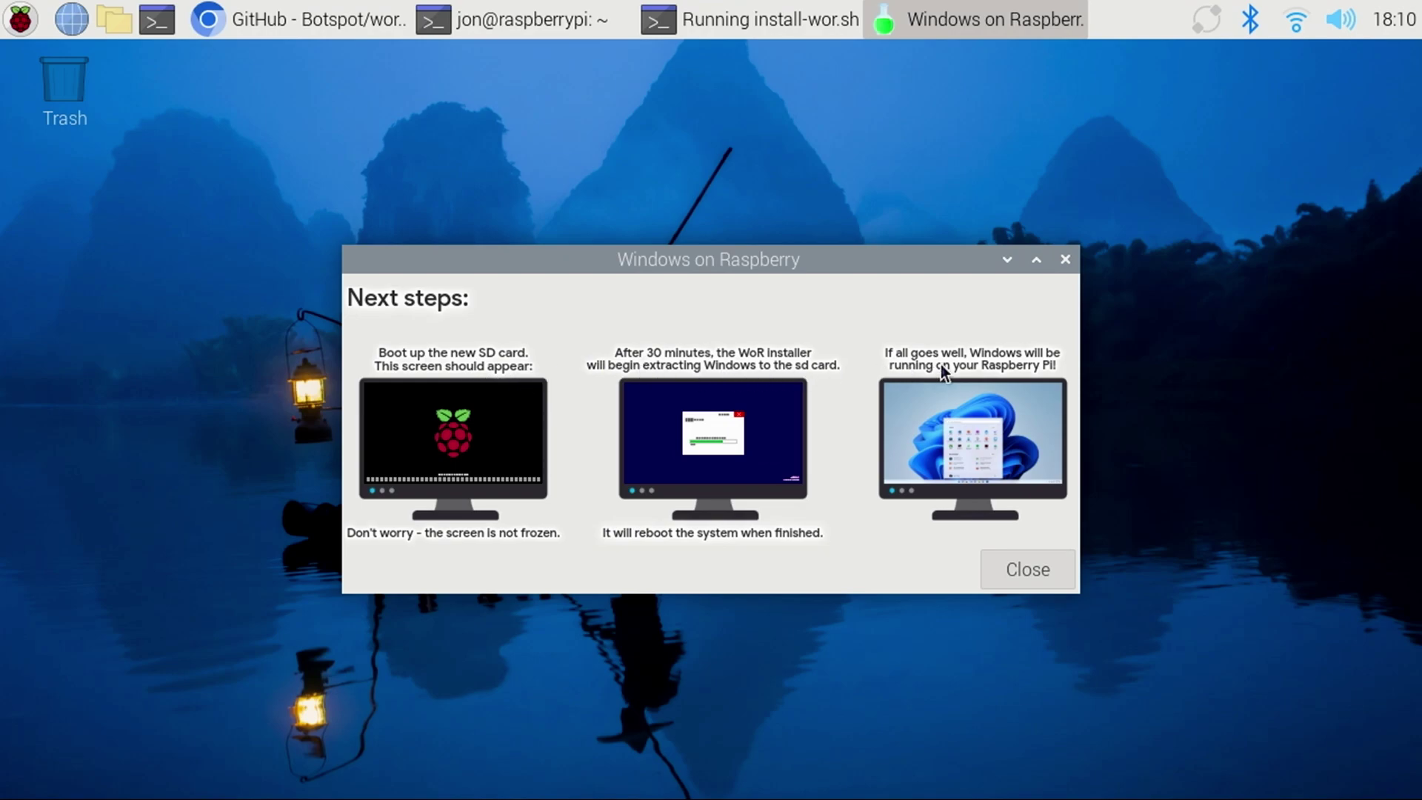
click(1034, 575)
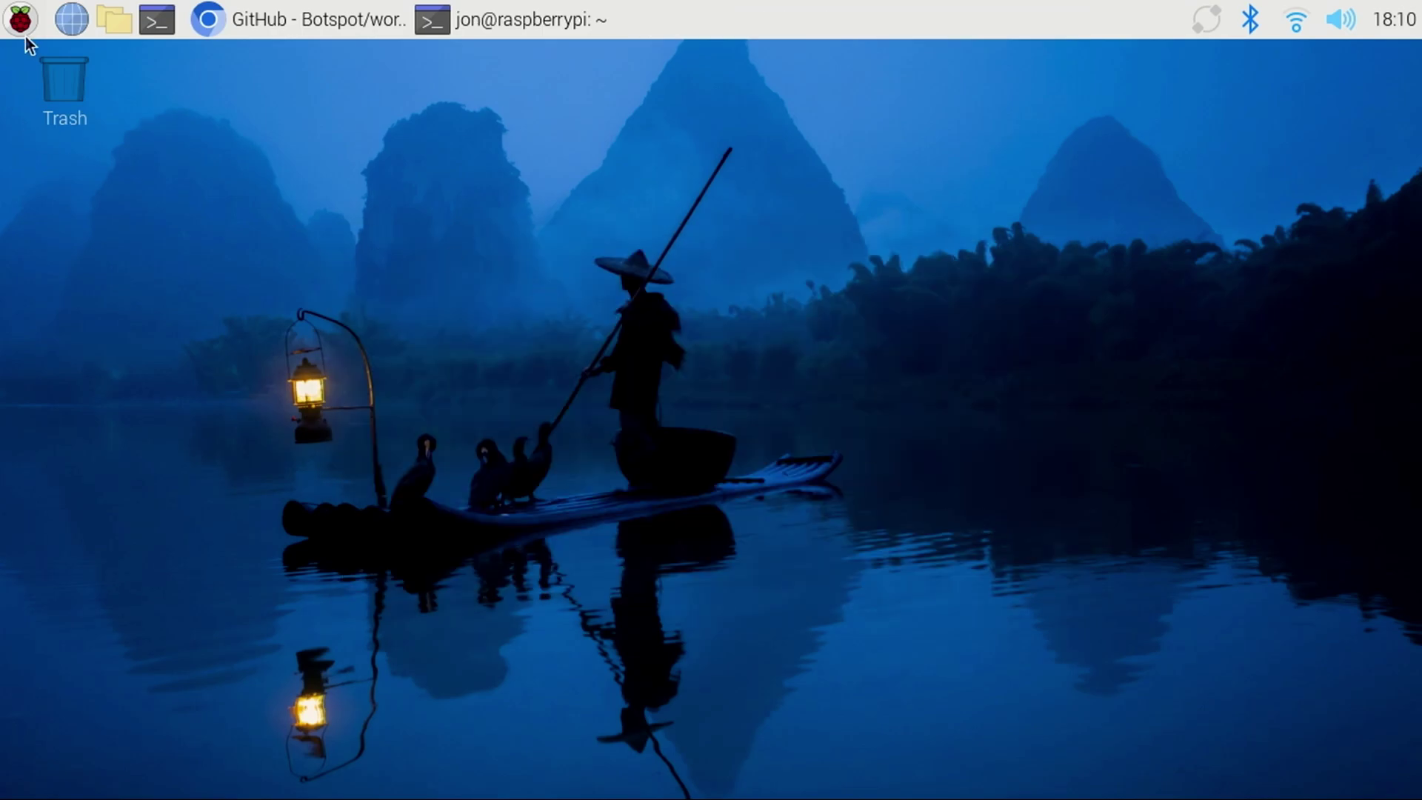
click(30, 17)
Log out of Pi OS, then install Windows 11 Home build 26100.2033 from the PE Installer.
click(180, 431)
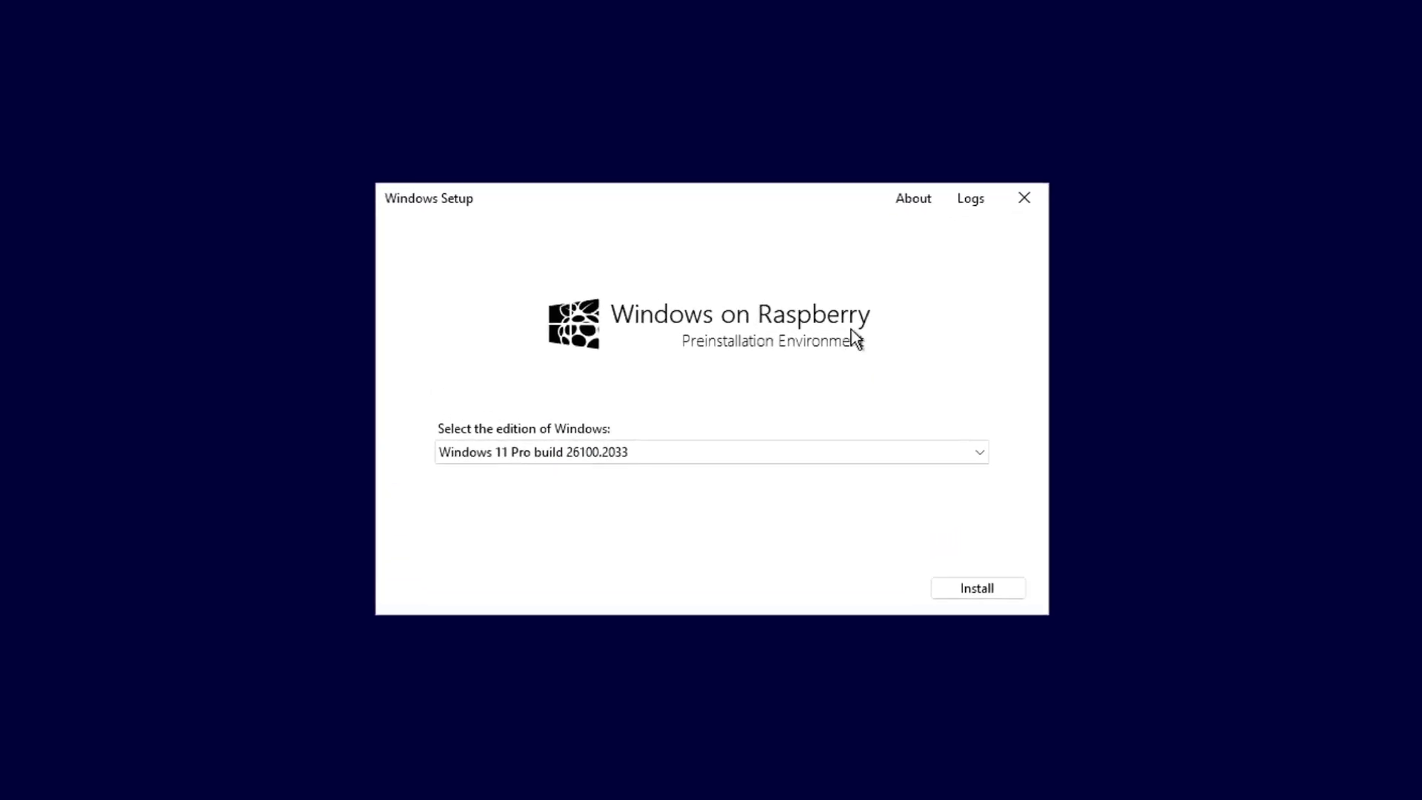
click(650, 451)
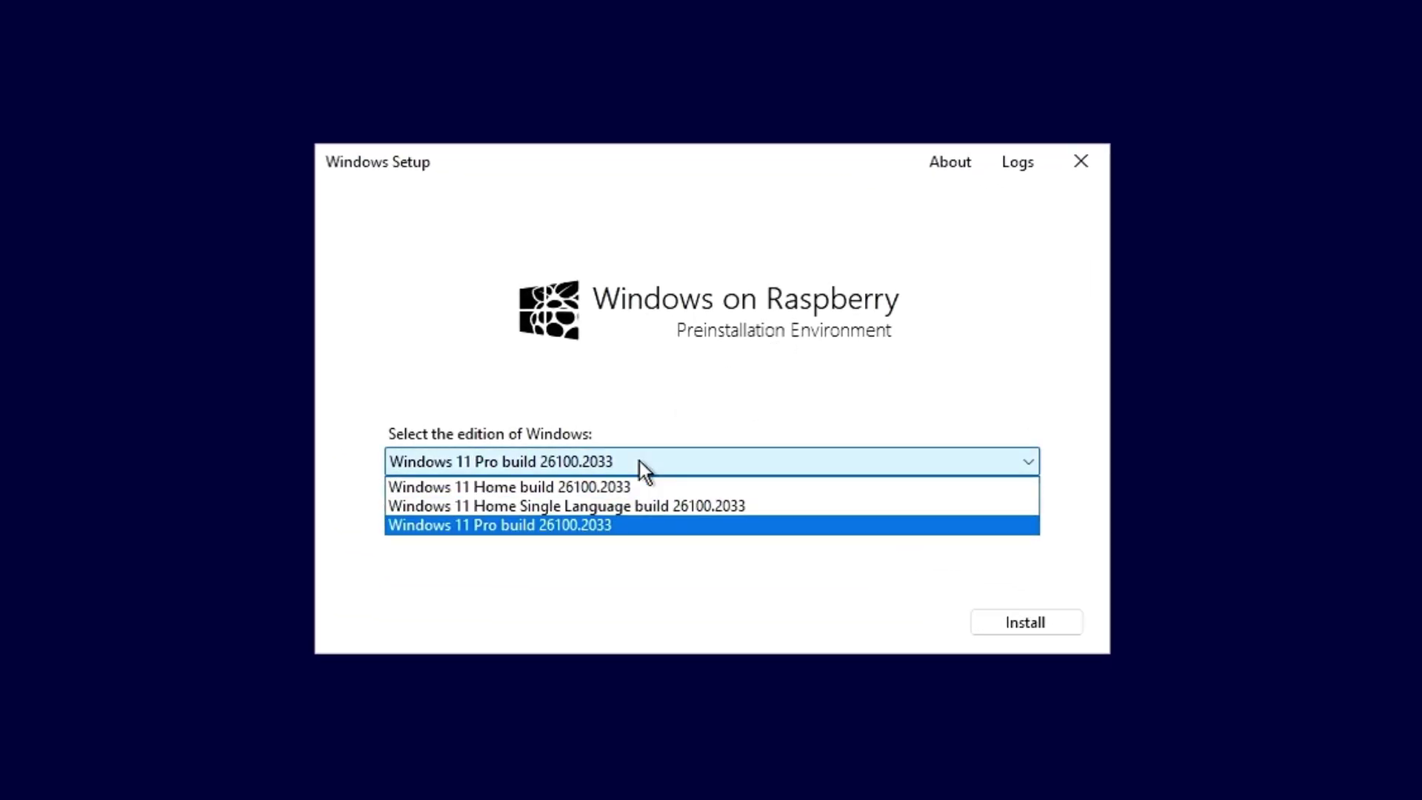
click(618, 492)
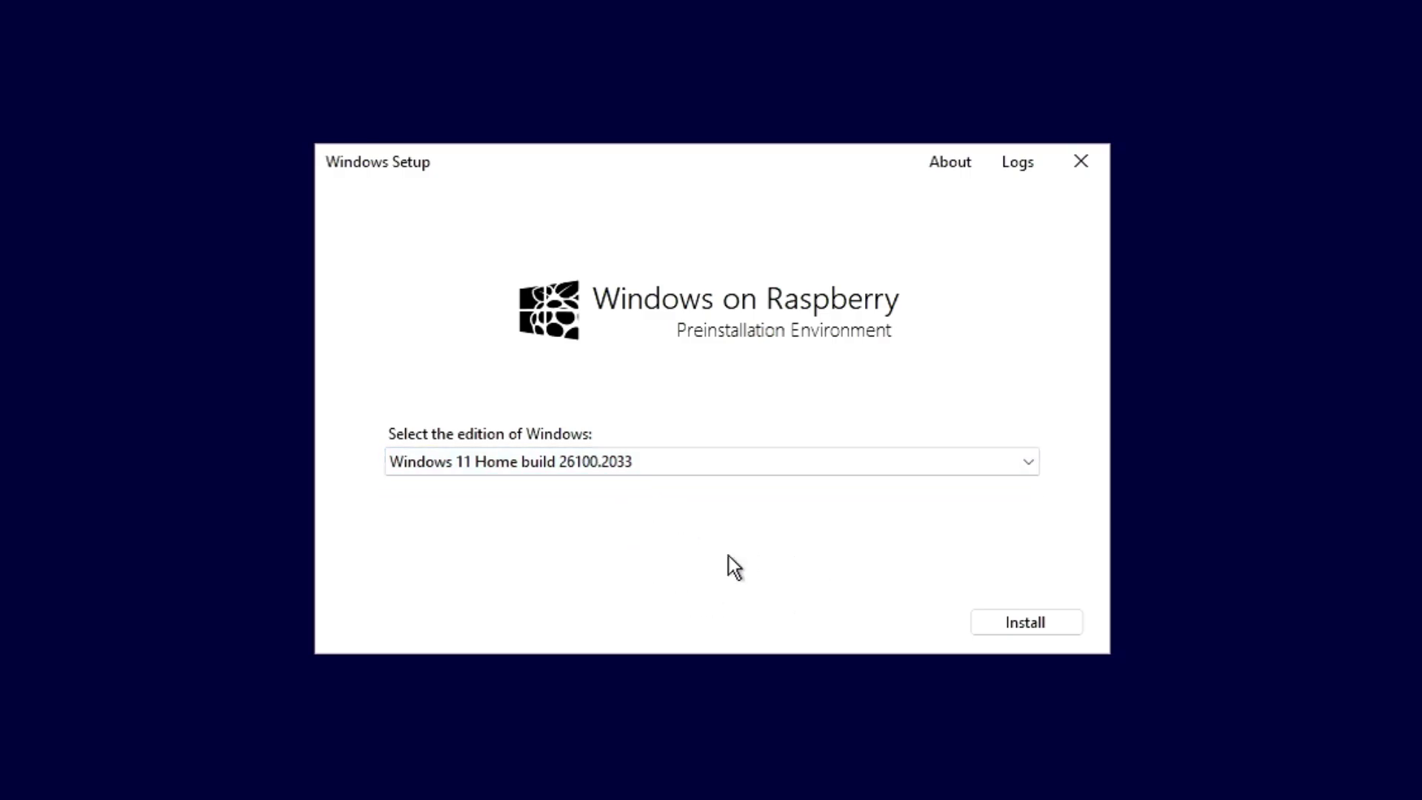
click(1005, 626)
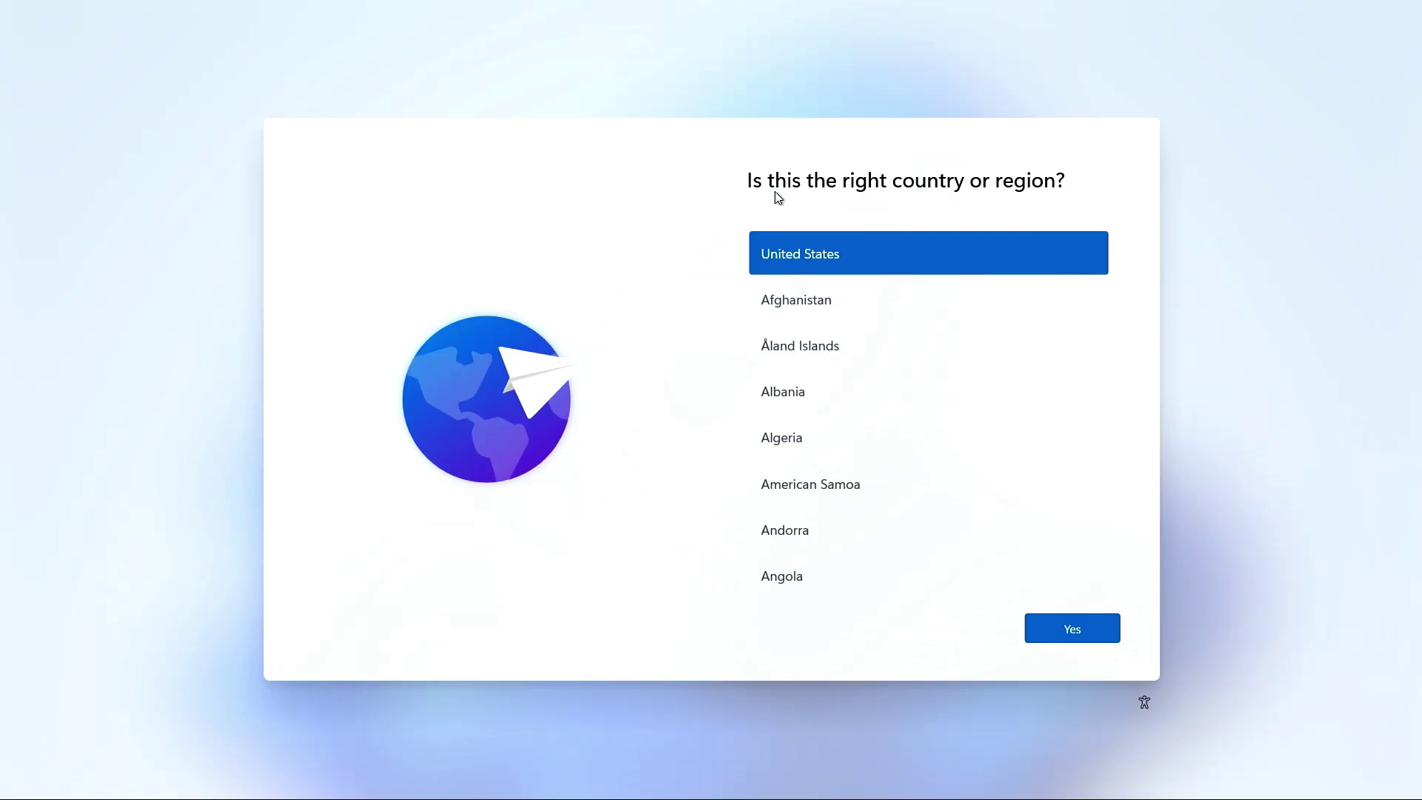
Confirm United States as region, abandon the network driver install, and open a Command Prompt with Shift+F10.
click(1076, 627)
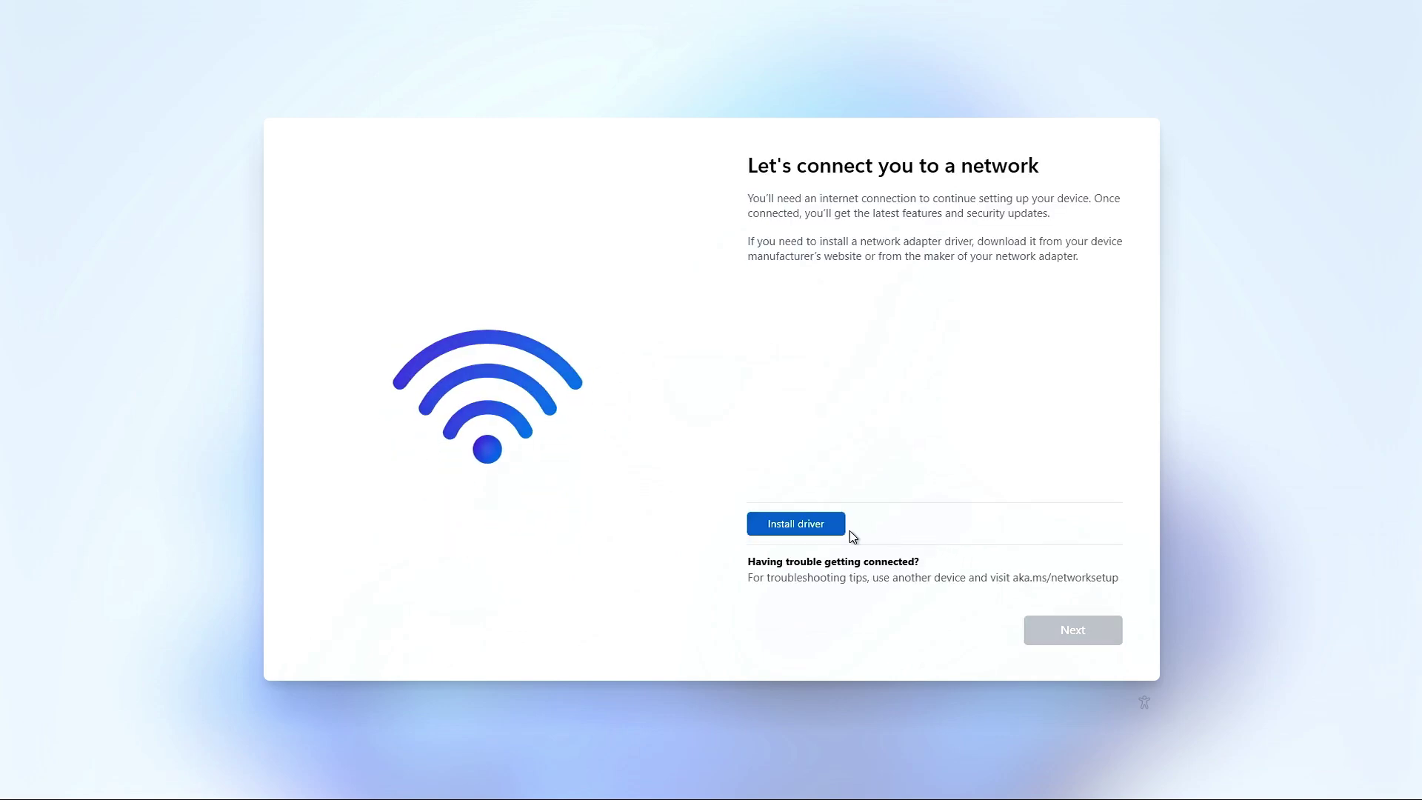
click(831, 529)
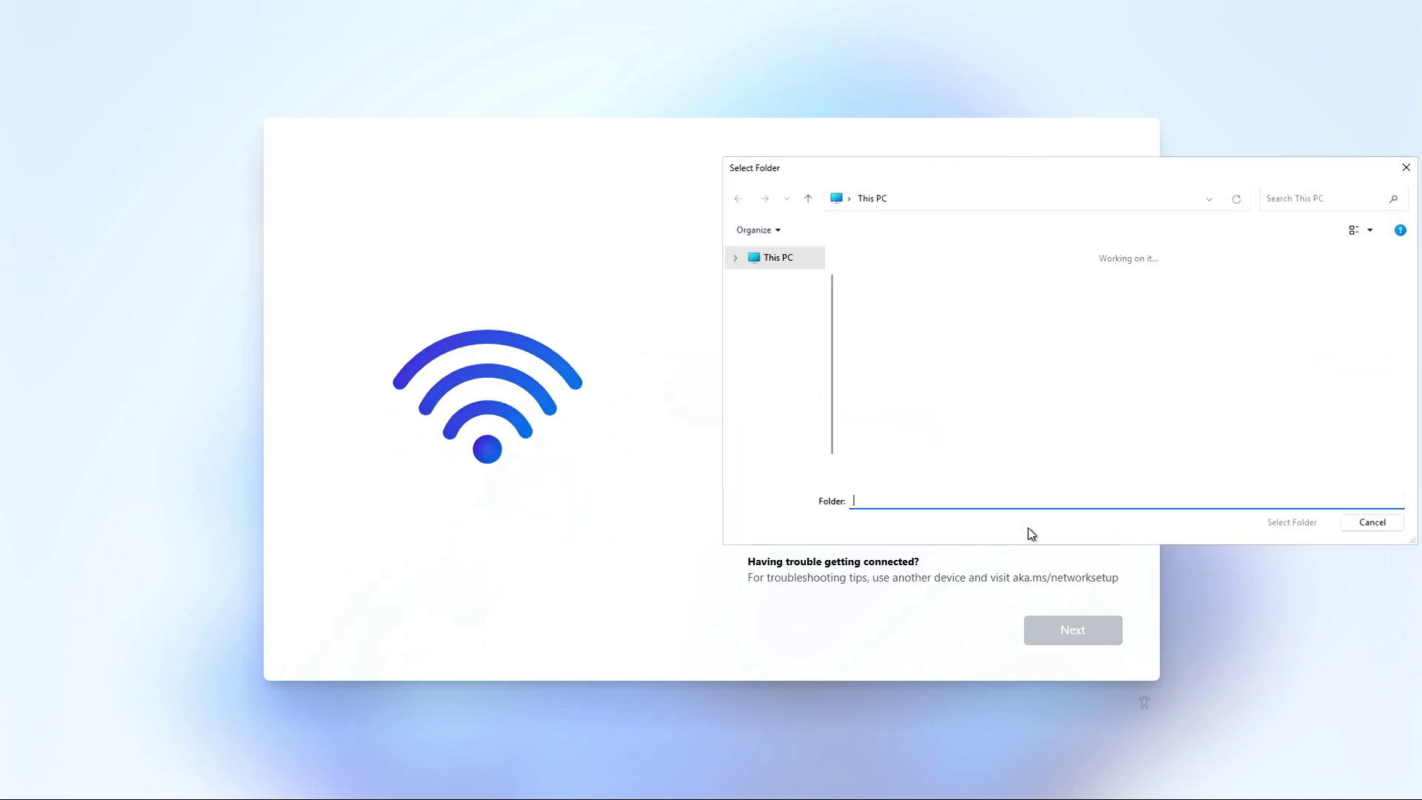
double_click(919, 307)
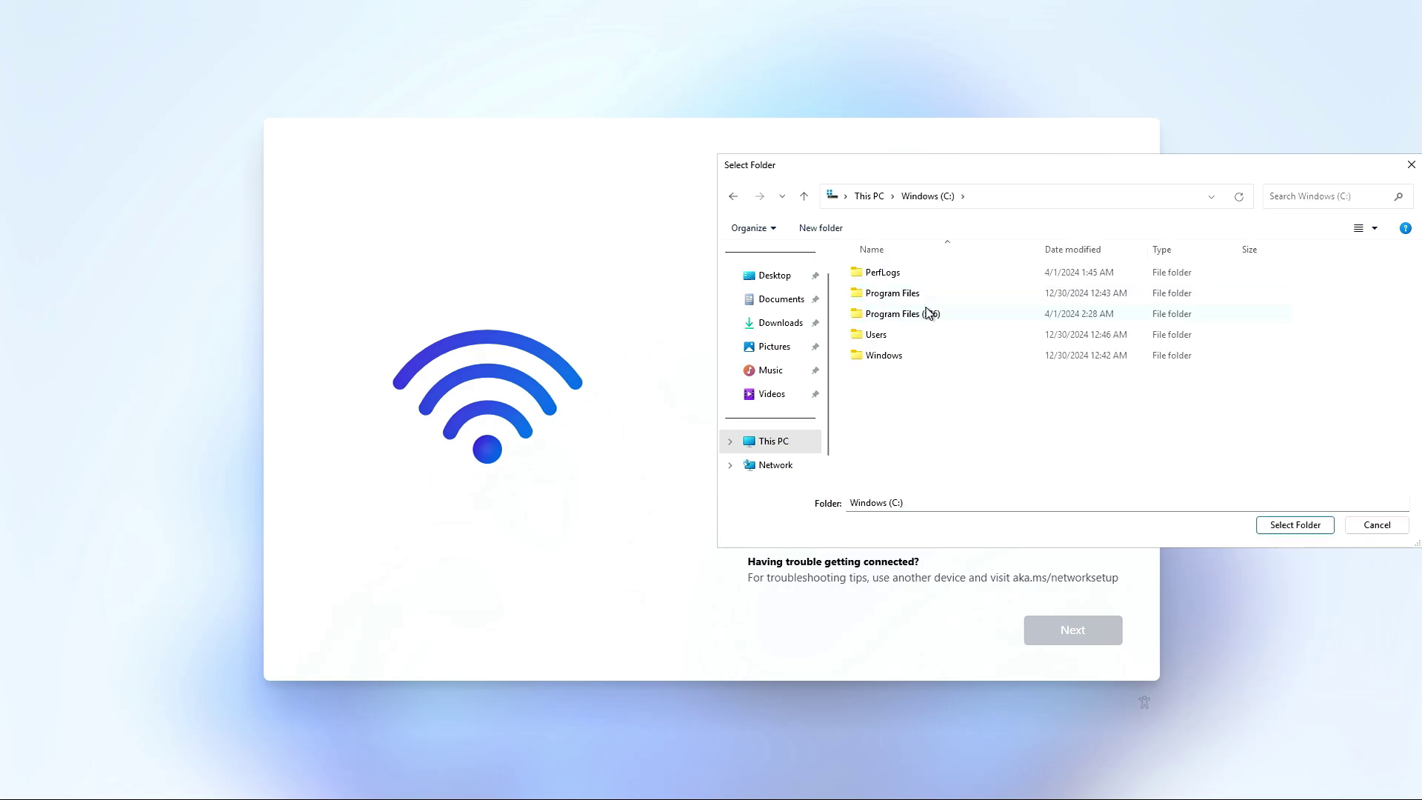
click(1384, 528)
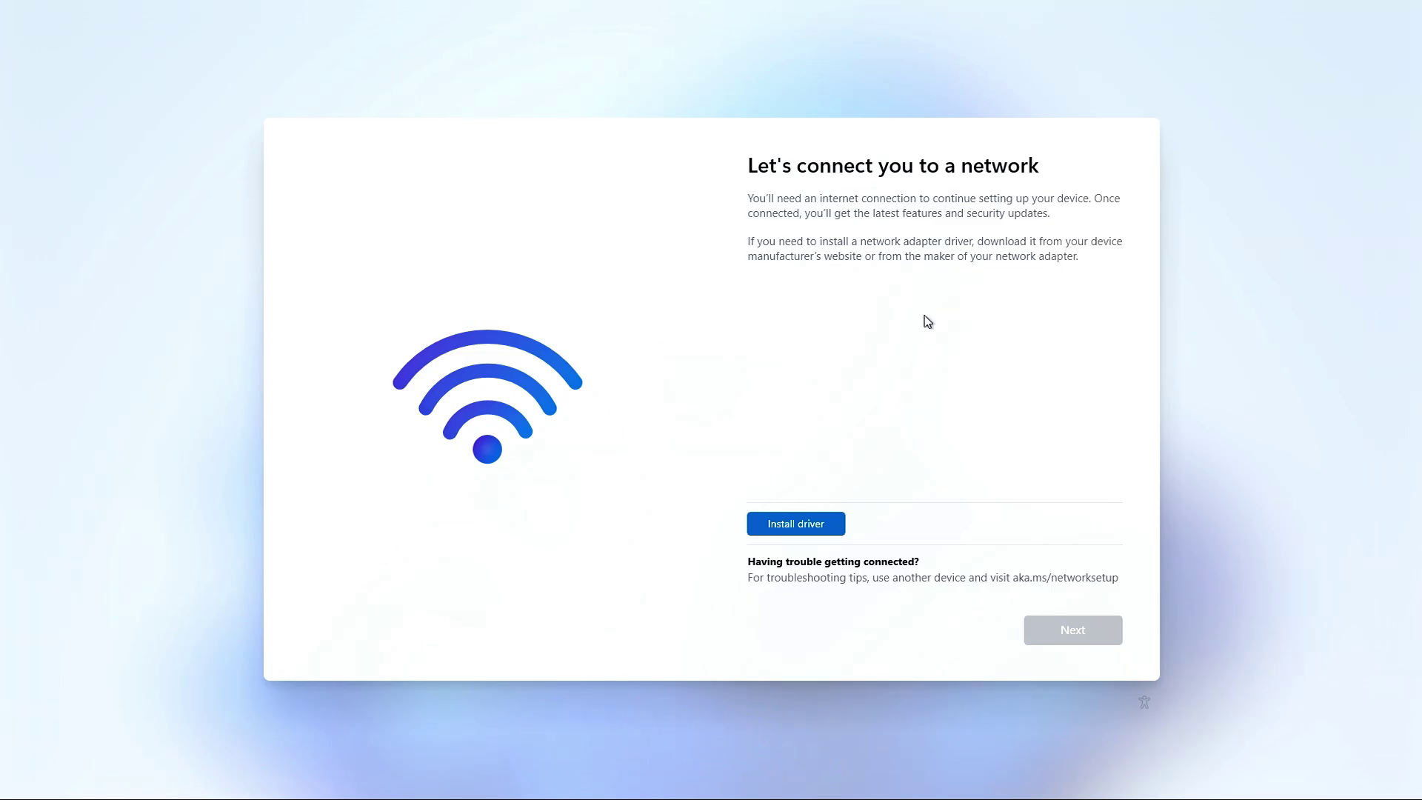
key(shift+F10)
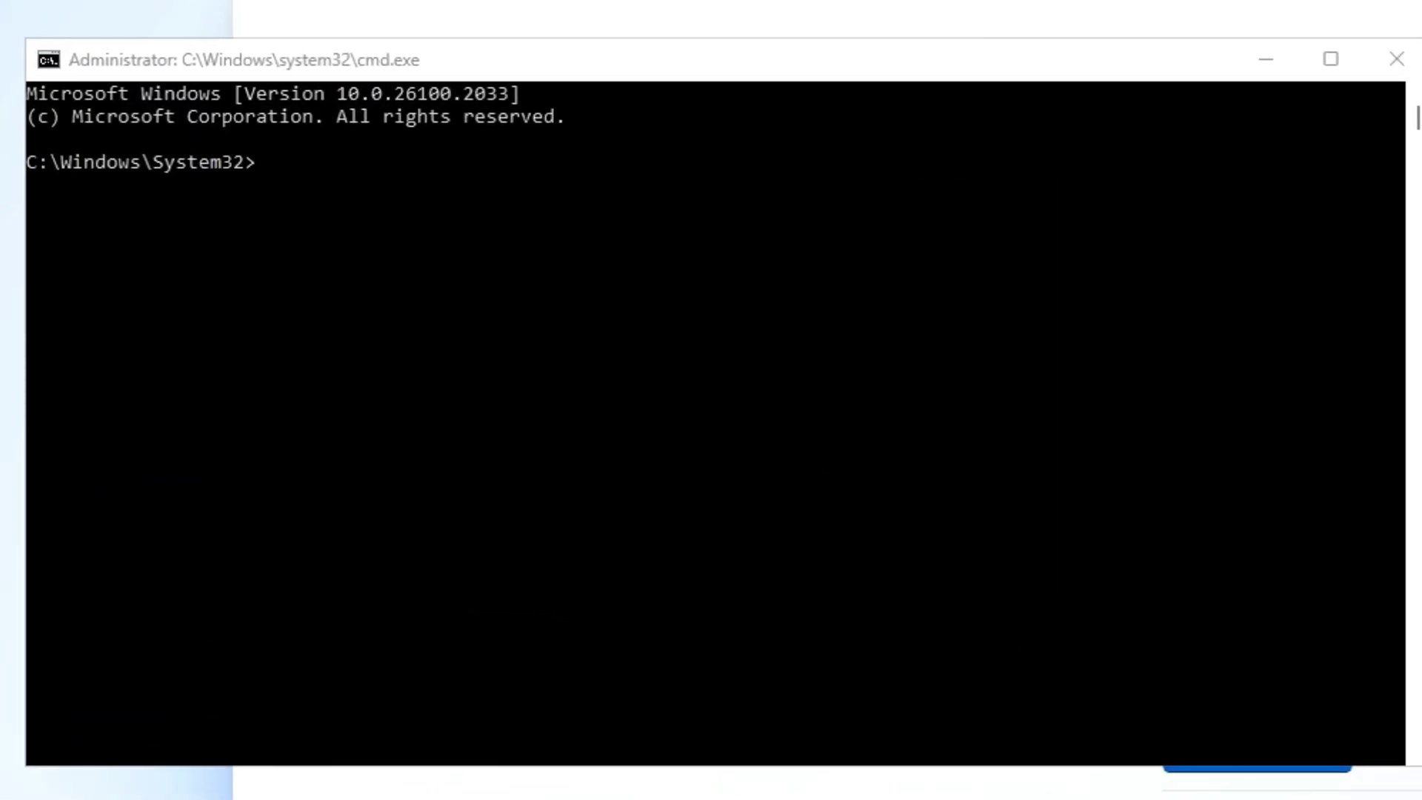
Run oobe\bypassnro in Command Prompt to restart setup without the network requirement.
click(1275, 206)
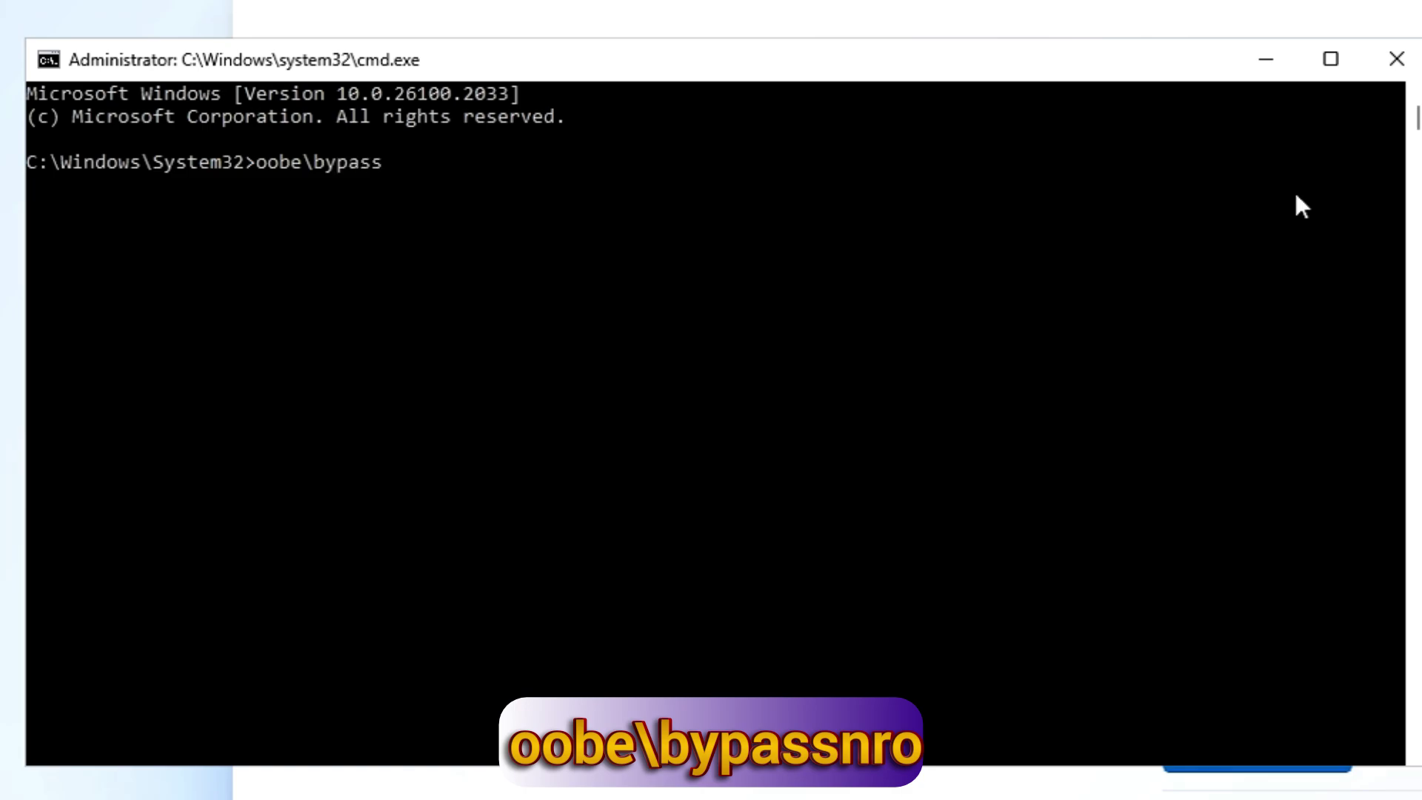
text(o)
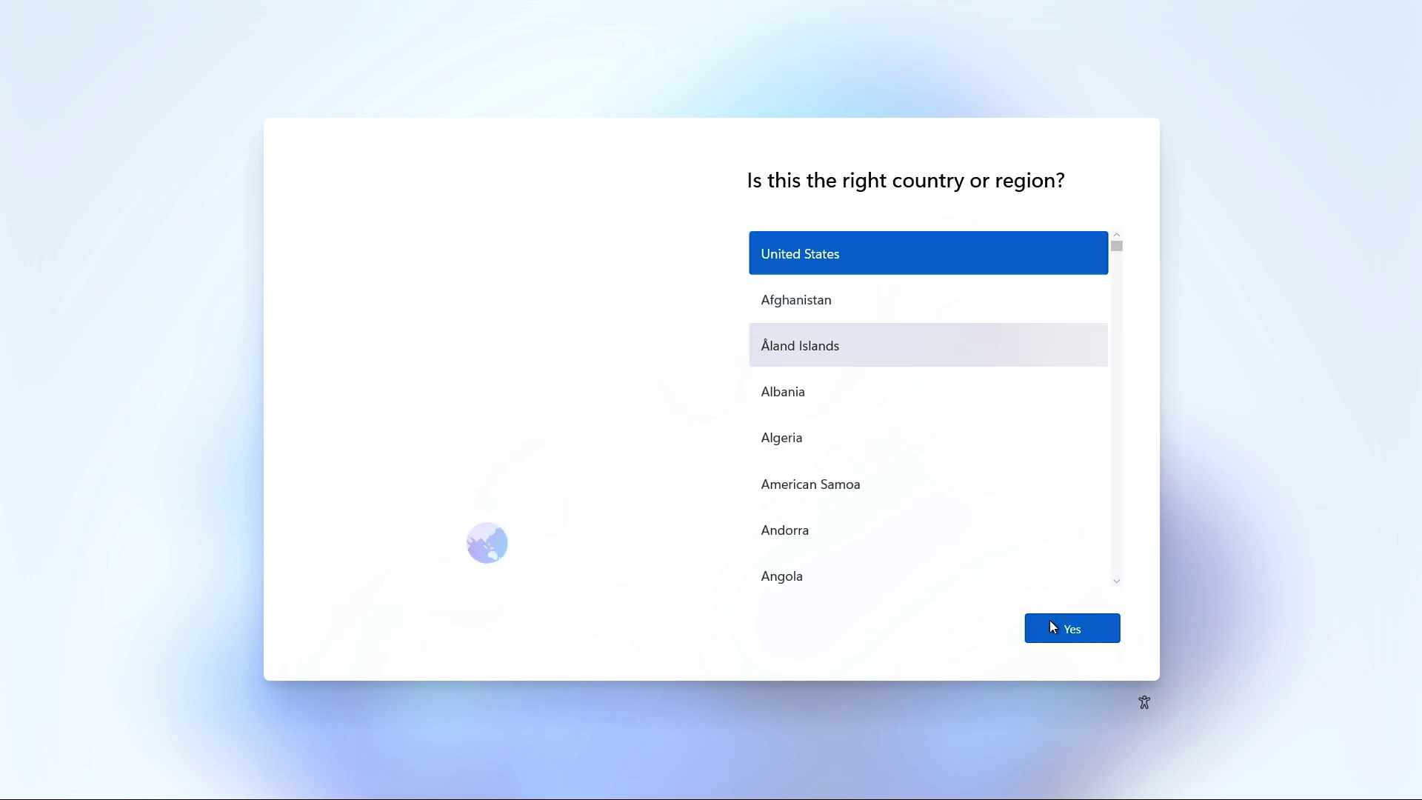
Confirm United States and US keyboard, continue offline, accept the license, and create the local account.
click(1054, 627)
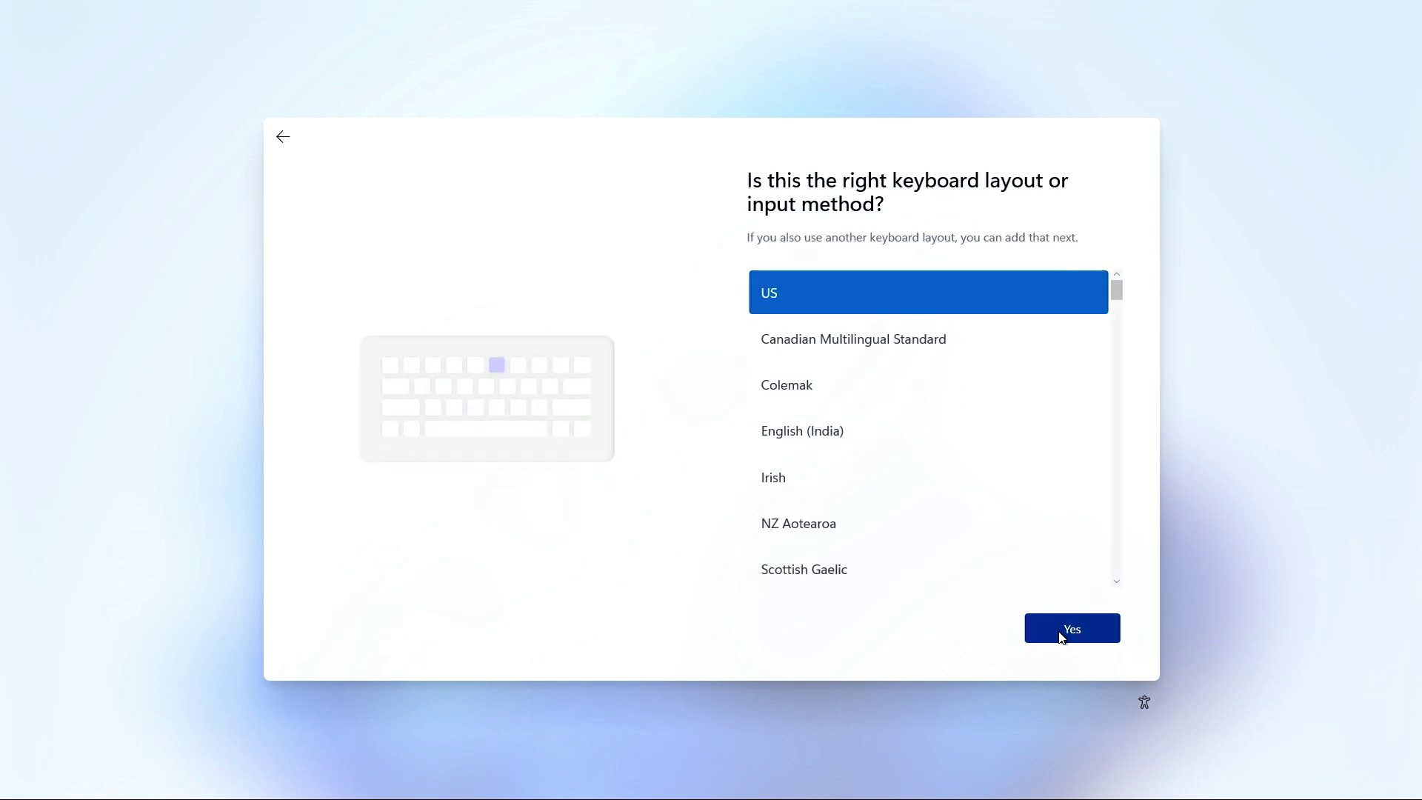
click(1061, 634)
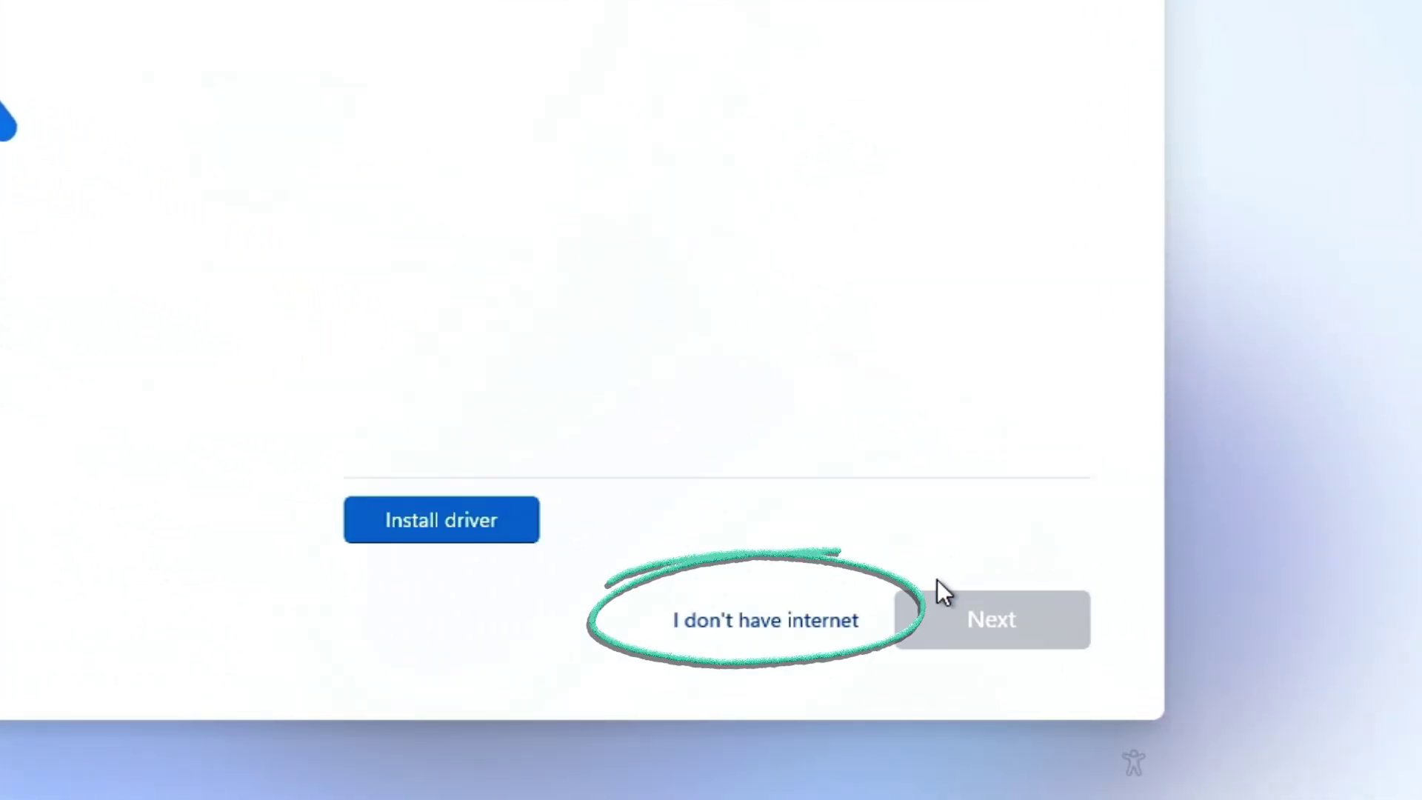
click(741, 618)
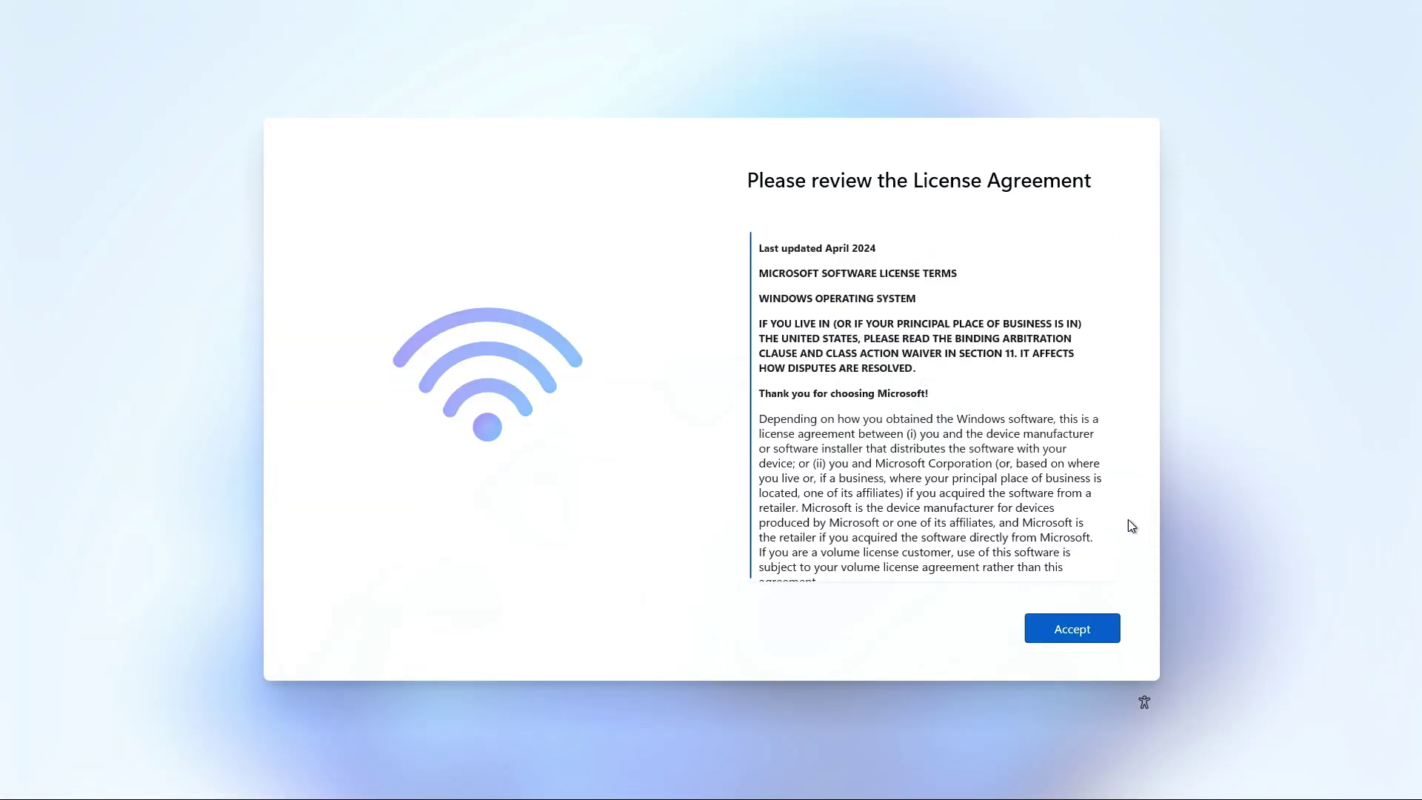
click(1049, 631)
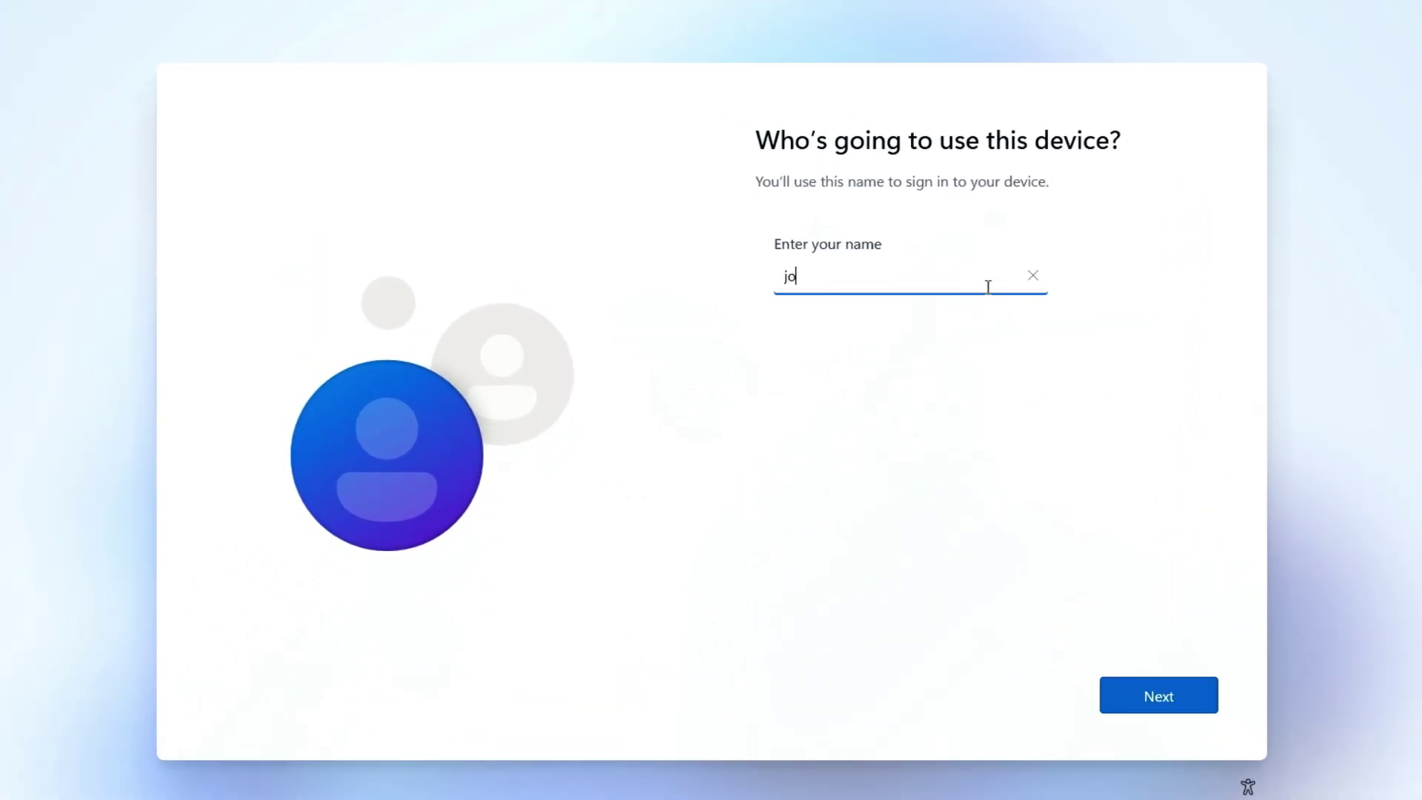
click(1163, 696)
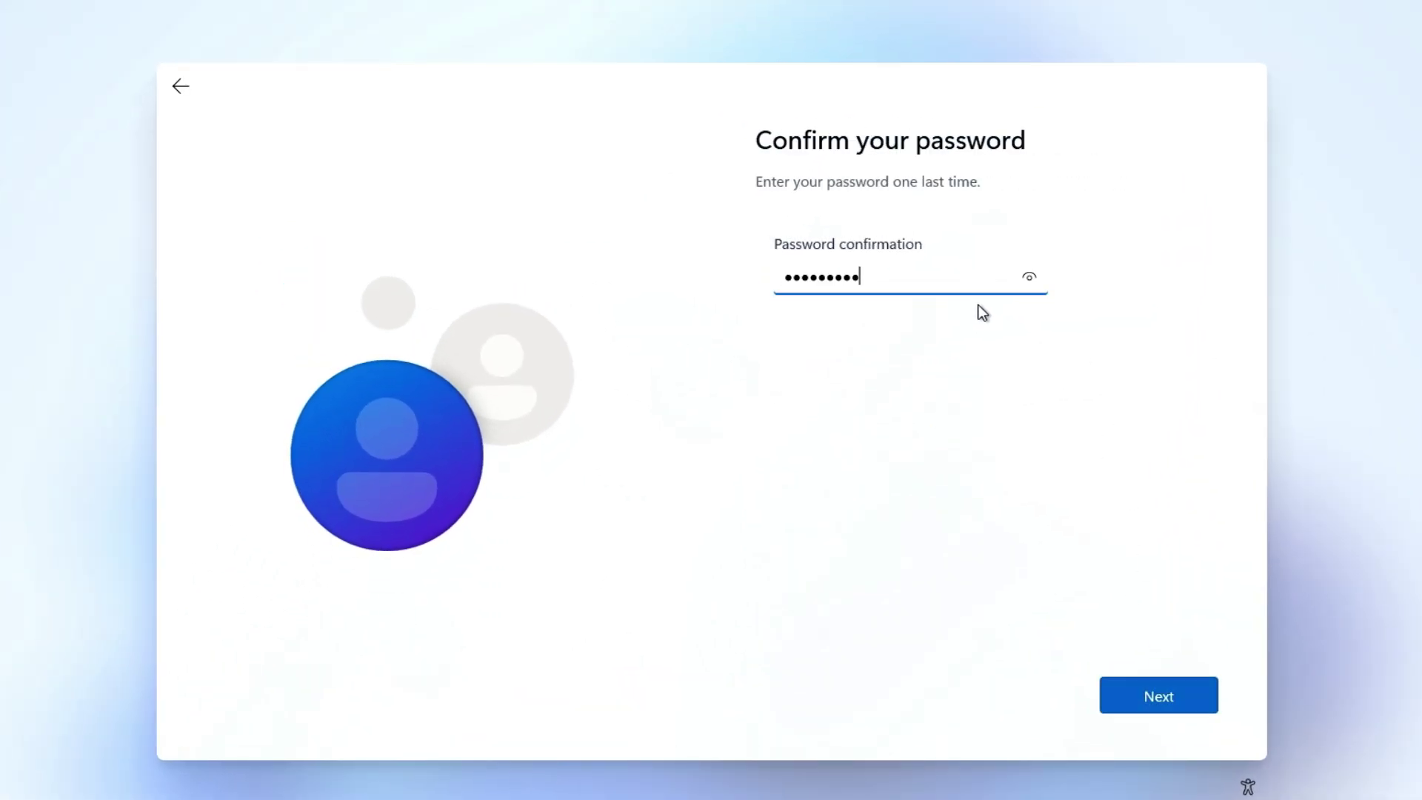
key(Return)
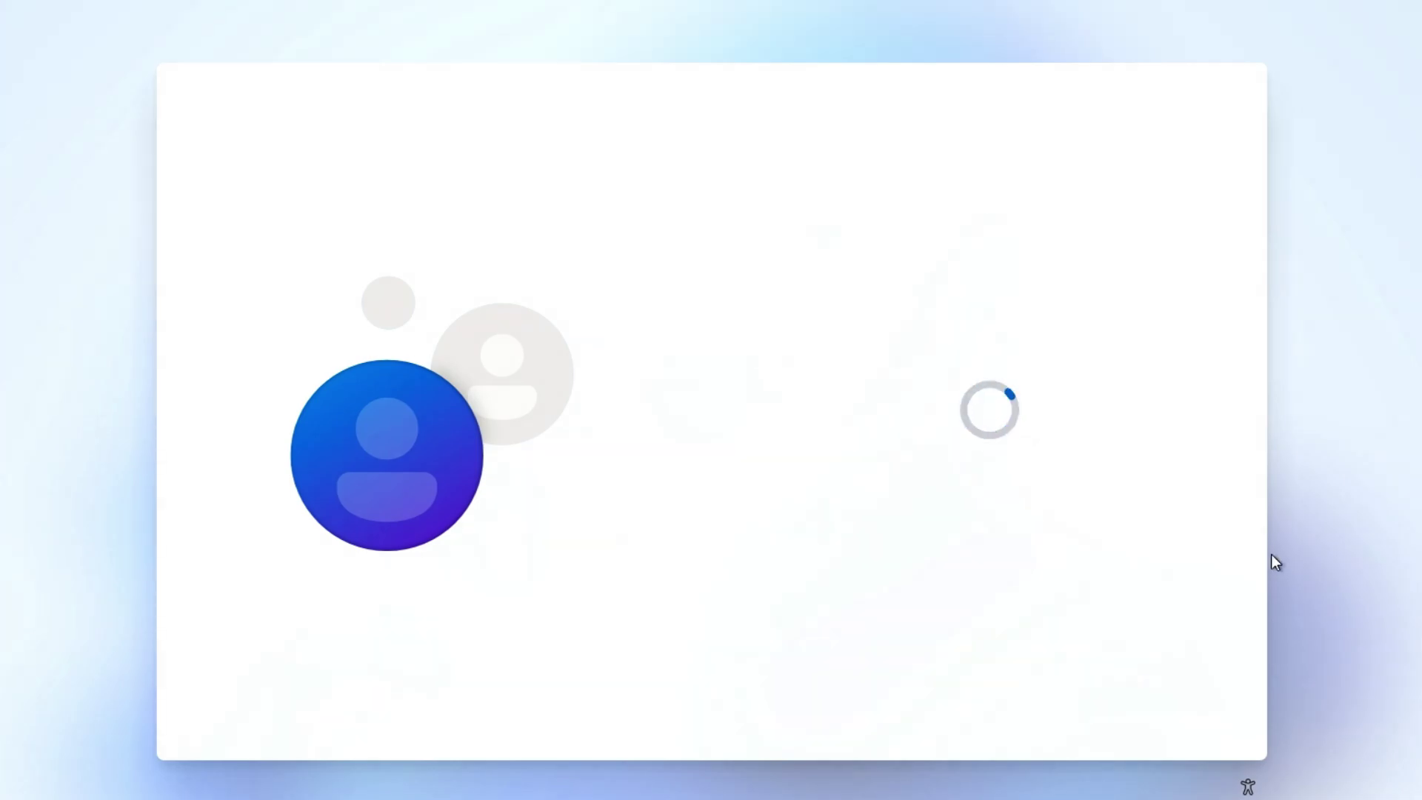
Turn off location, inking and typing, and tailored experiences, limit diagnostics to required, then accept.
click(775, 358)
scroll(789, 460, down, 3)
click(778, 467)
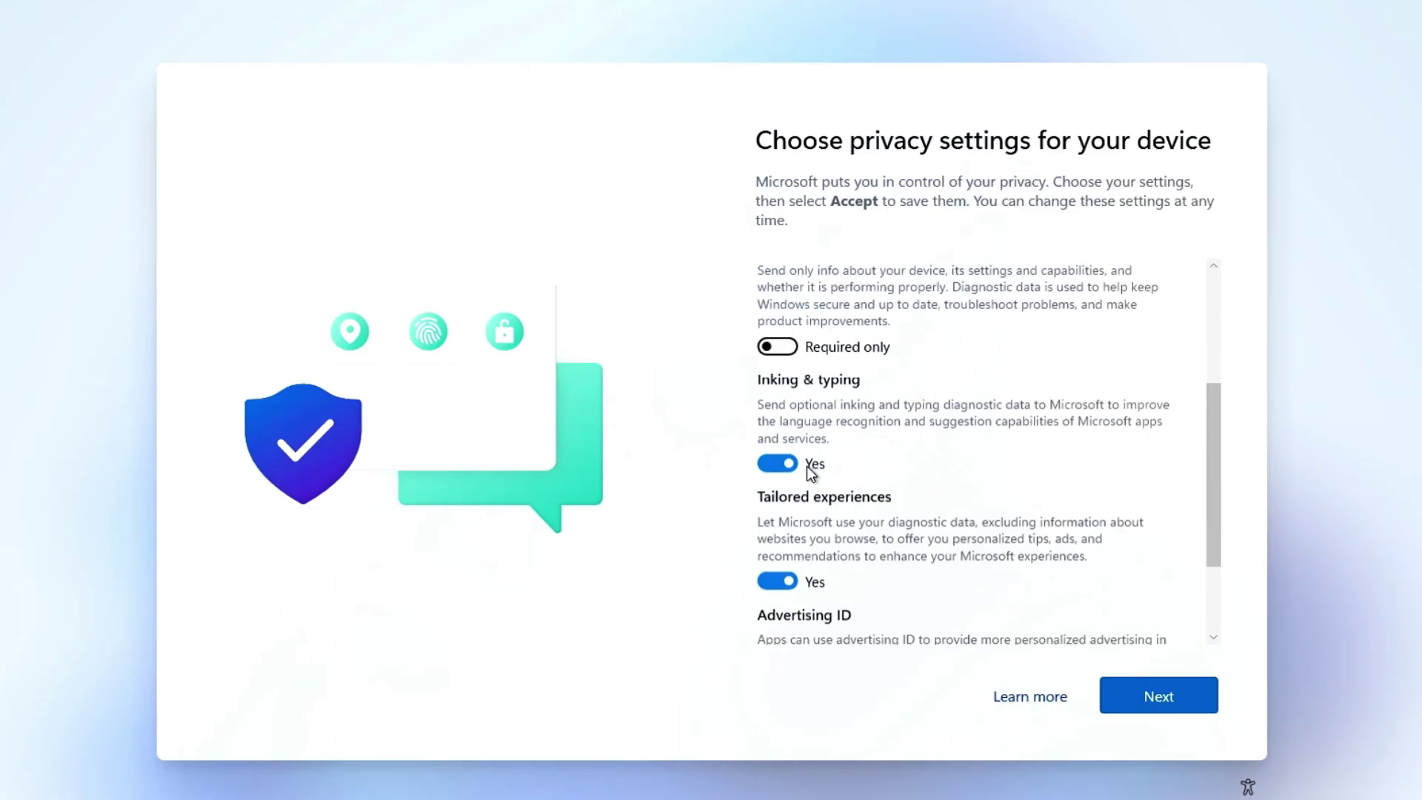
click(811, 465)
click(777, 565)
scroll(793, 508, down, 2)
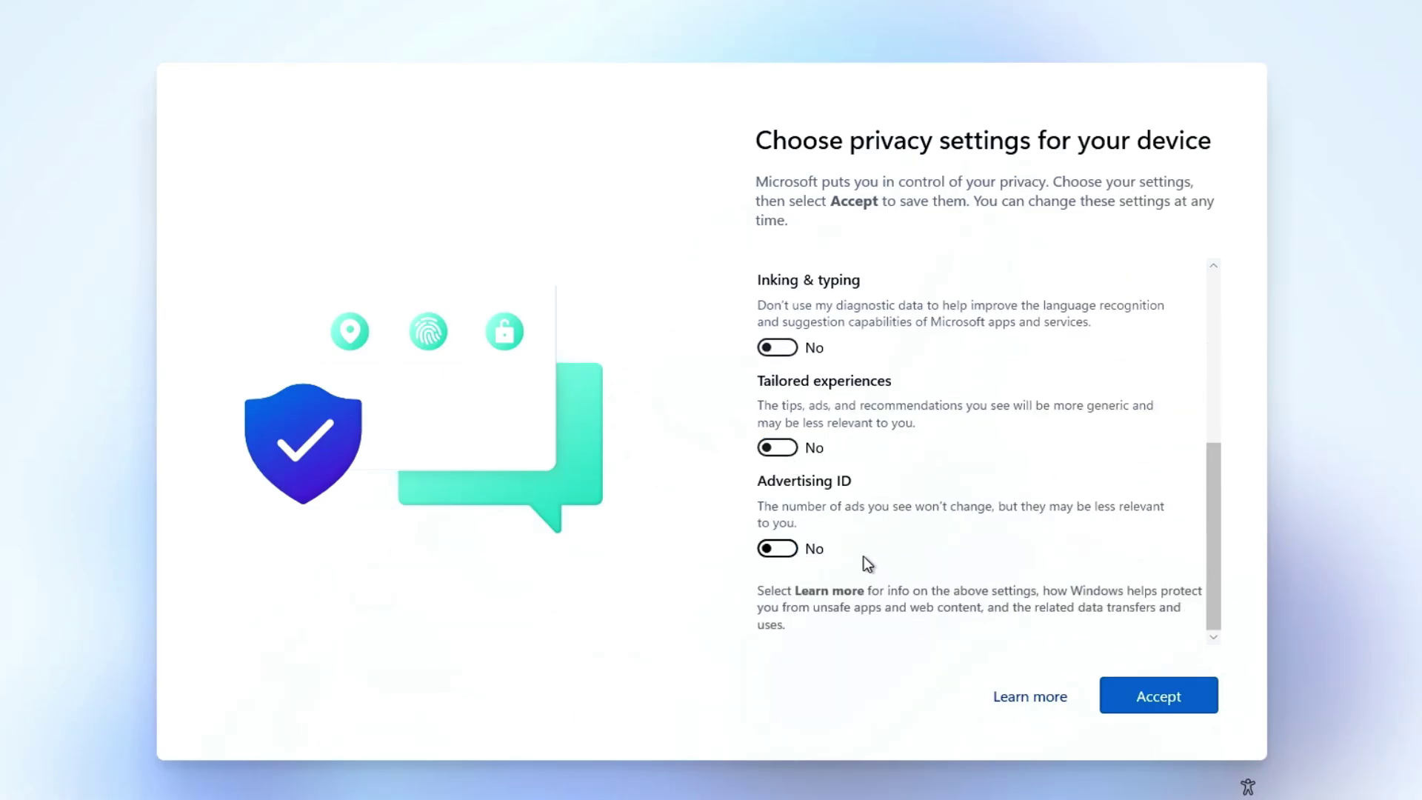
click(1146, 704)
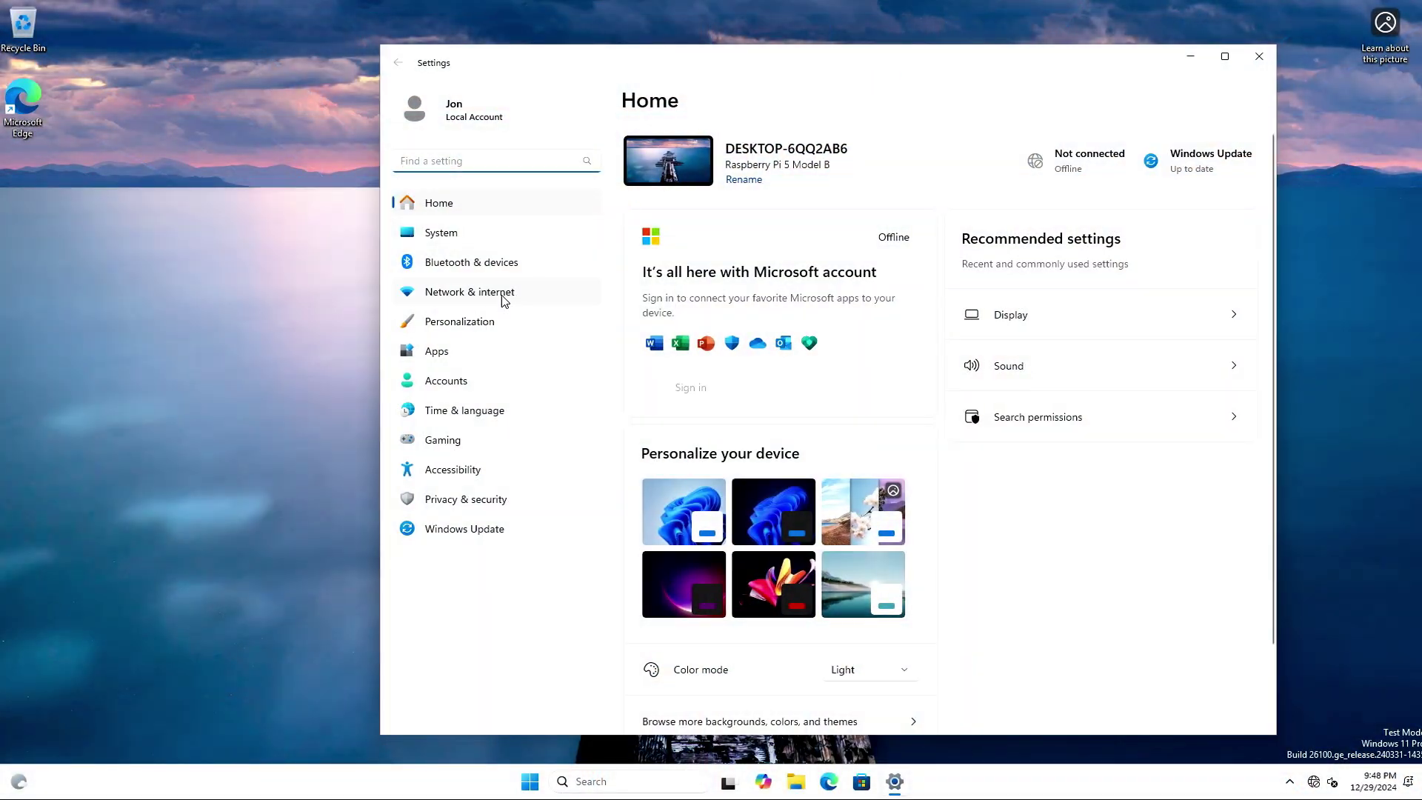
View the Network & internet page in Settings.
click(500, 295)
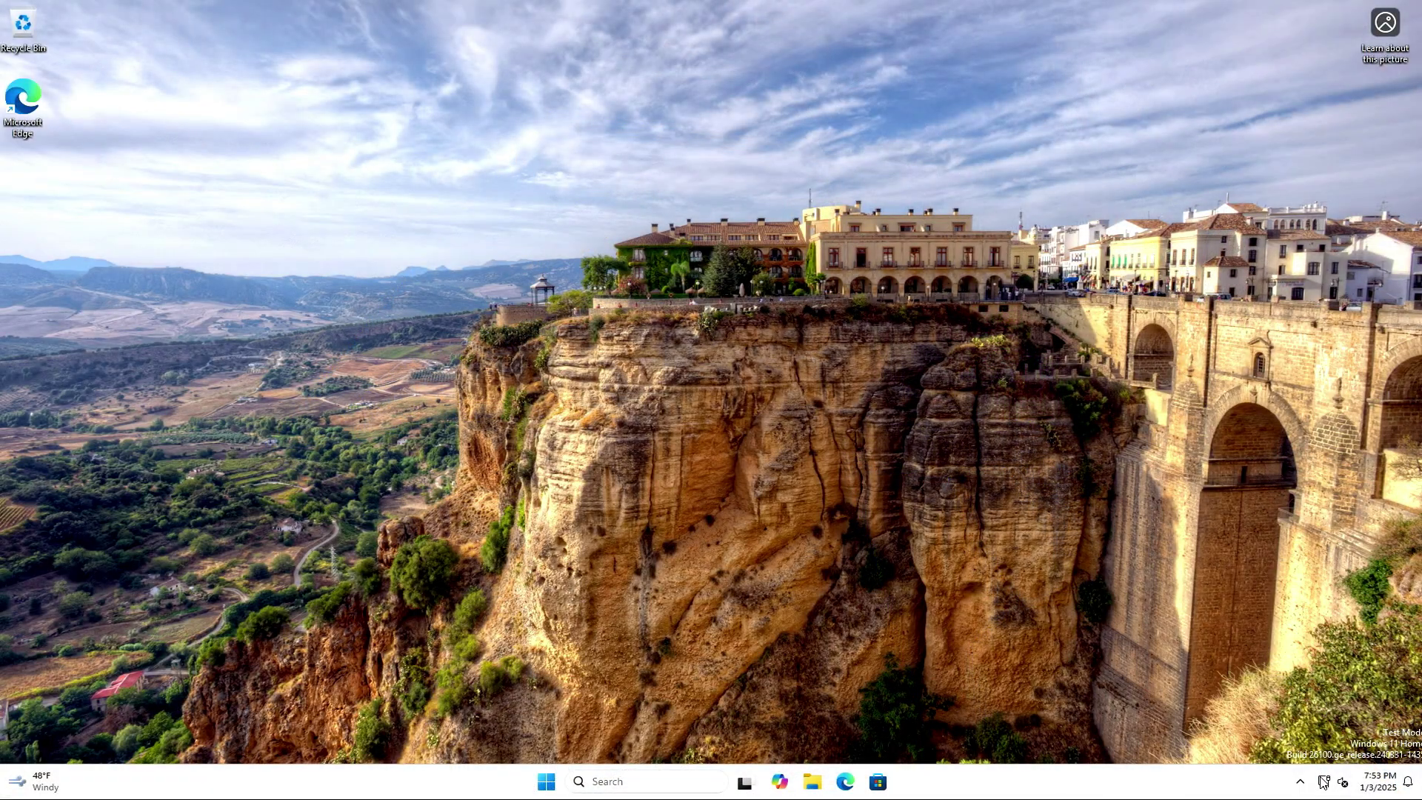
Get the Chrome installer from chrome.google.com in Edge, then enter wagnerstechtalk.com in Chrome.
click(1323, 782)
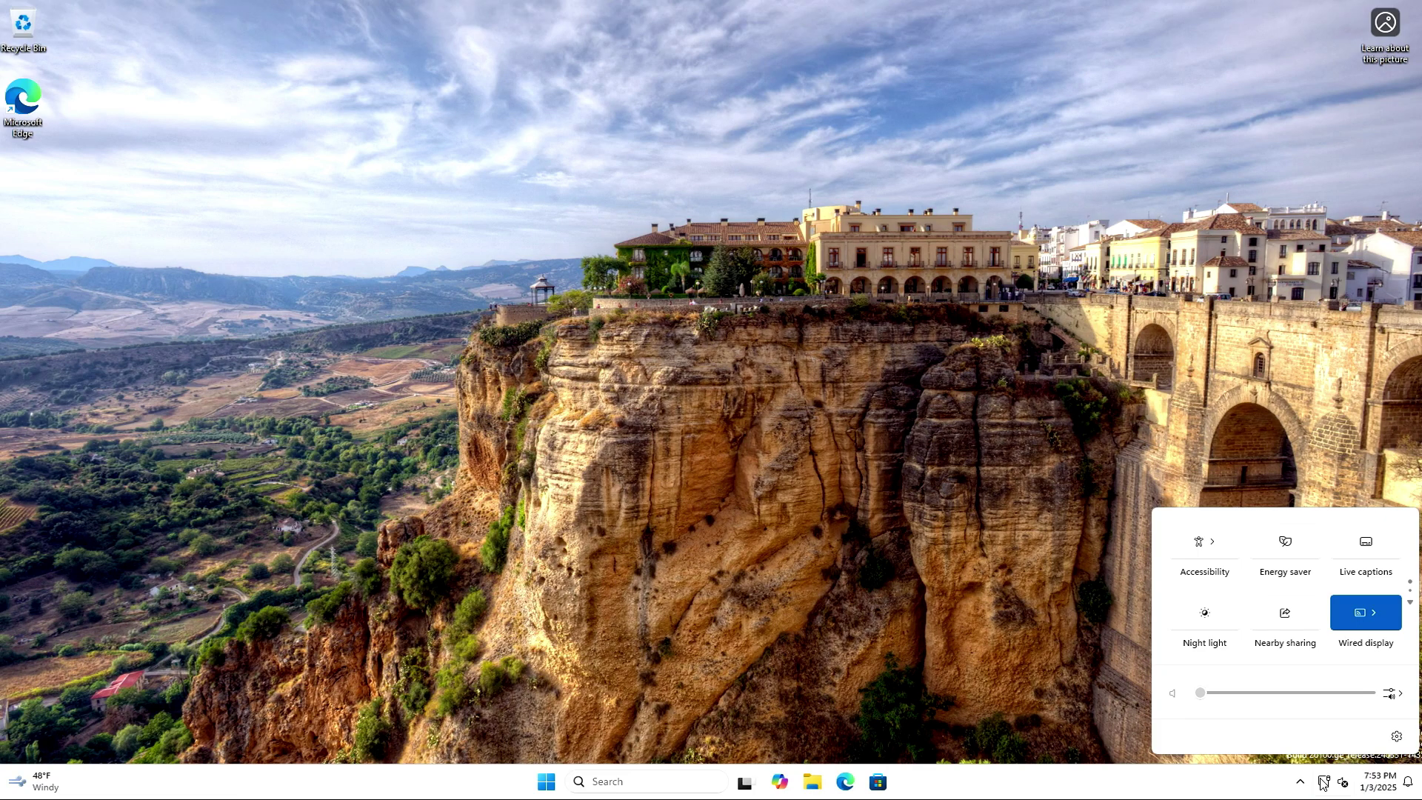
click(1323, 783)
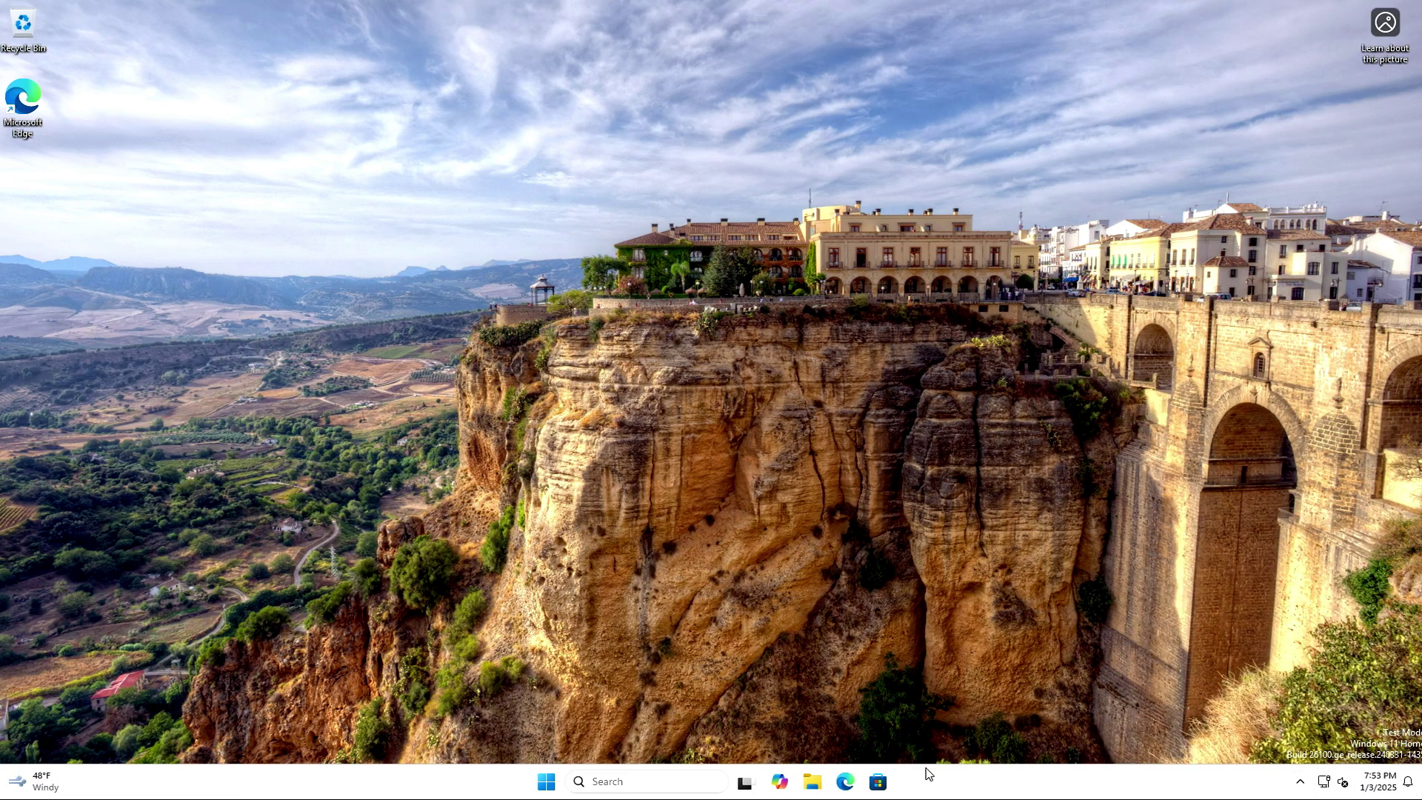
click(846, 782)
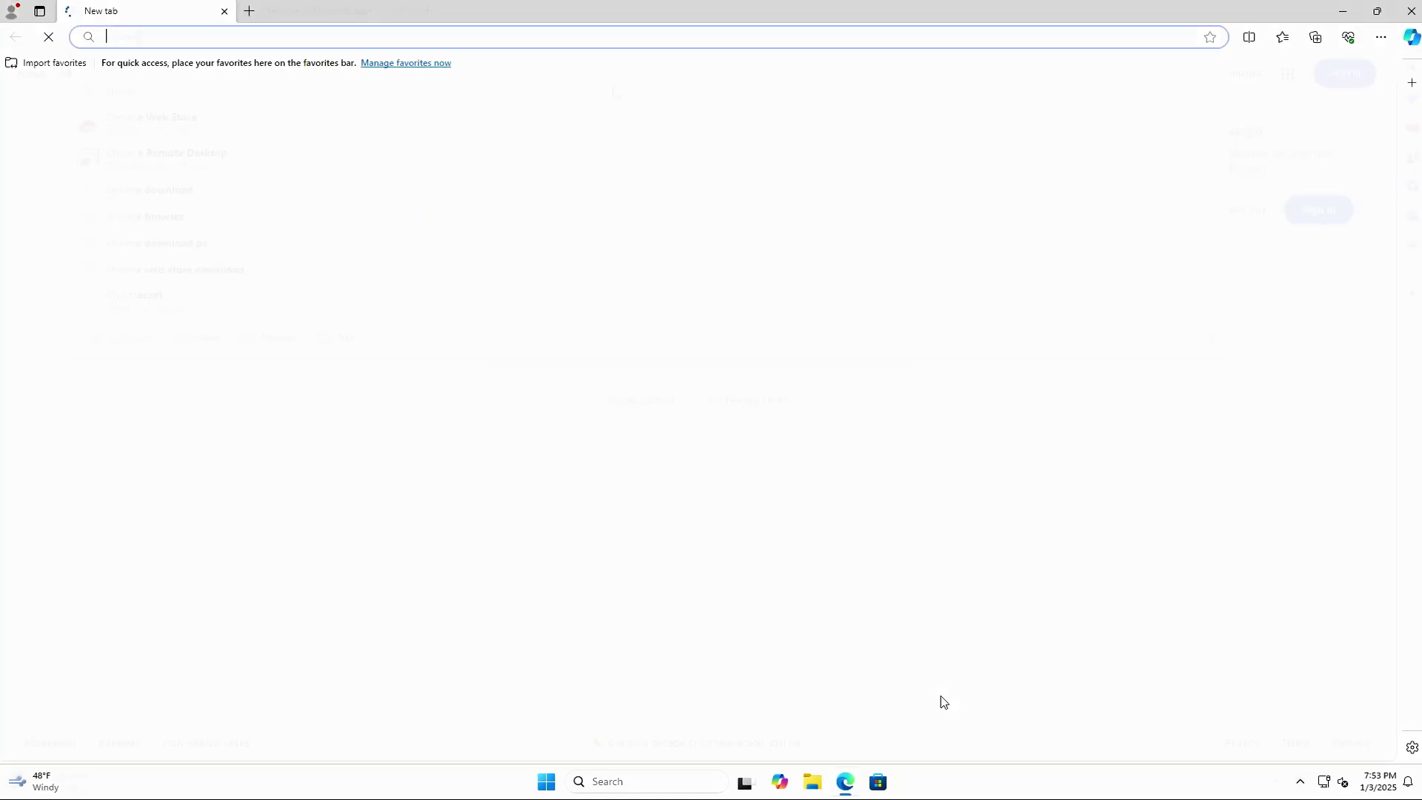
text(chrome.google.com)
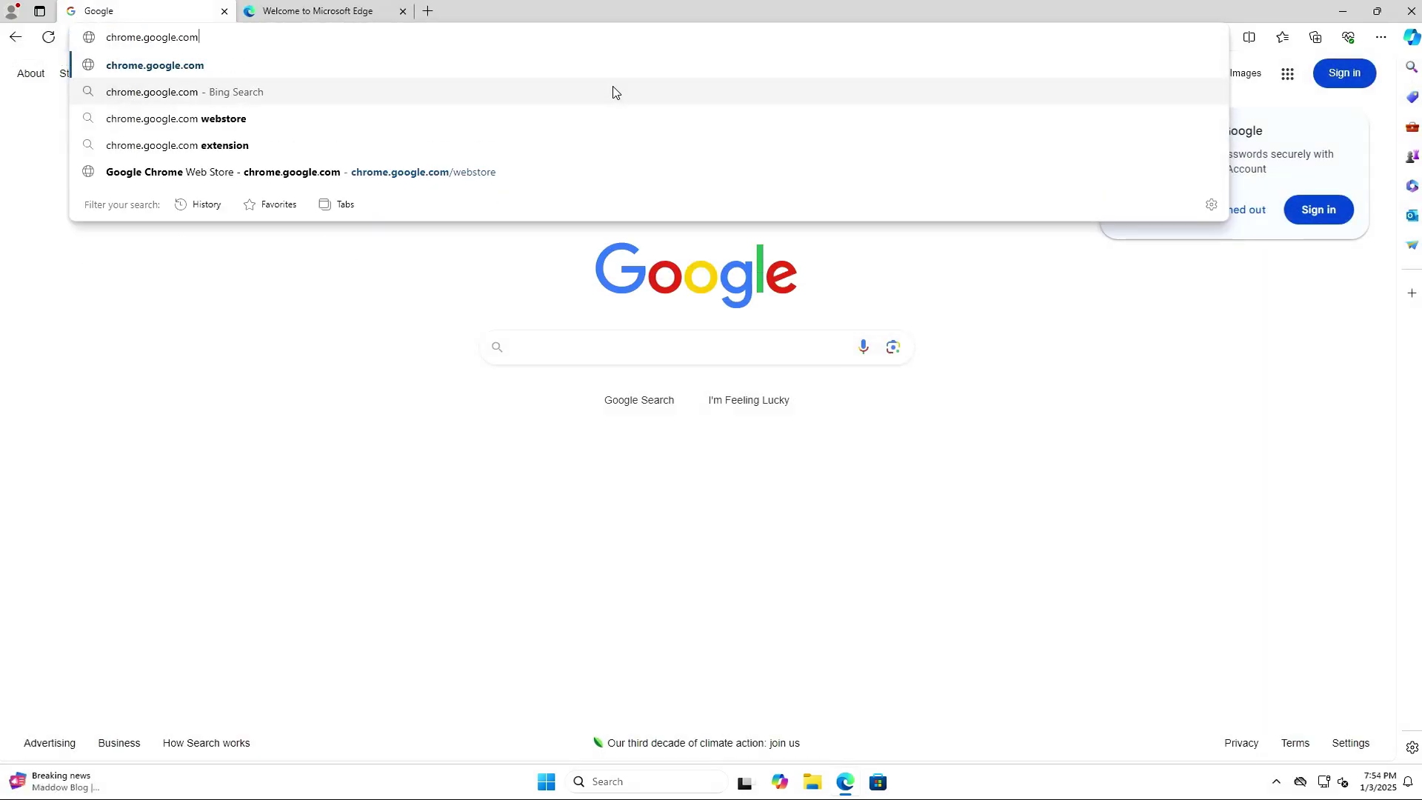
key(Return)
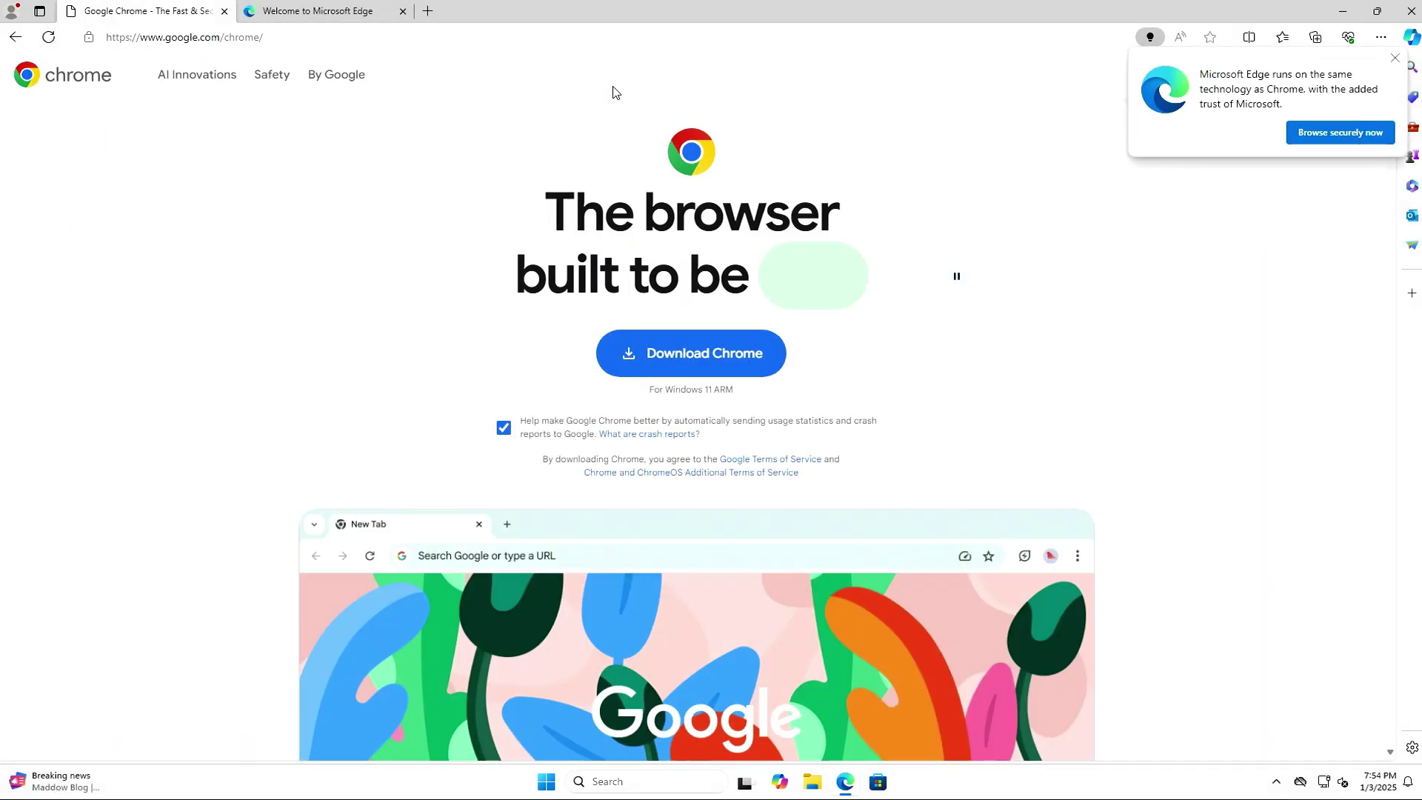
click(687, 352)
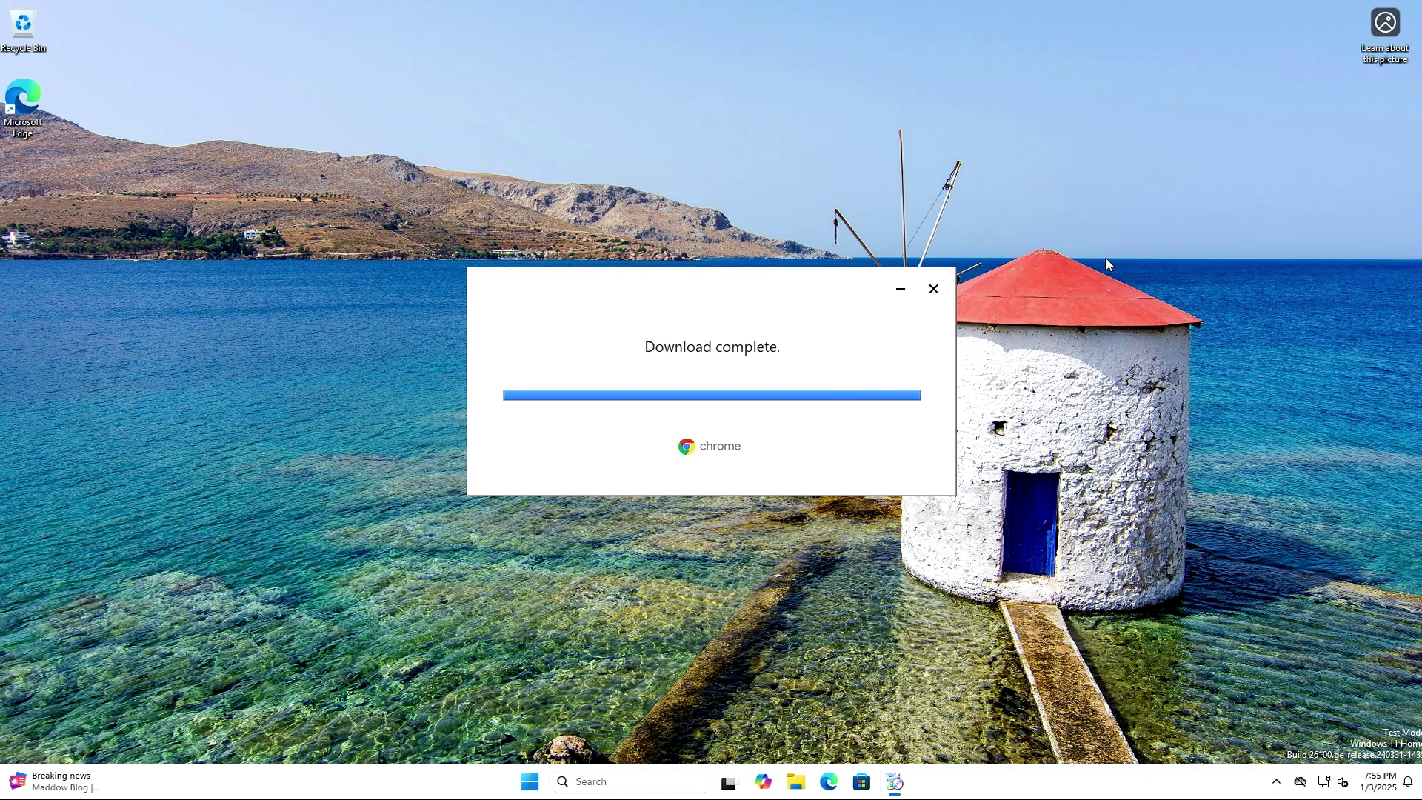
text(wagnerstechtalk)
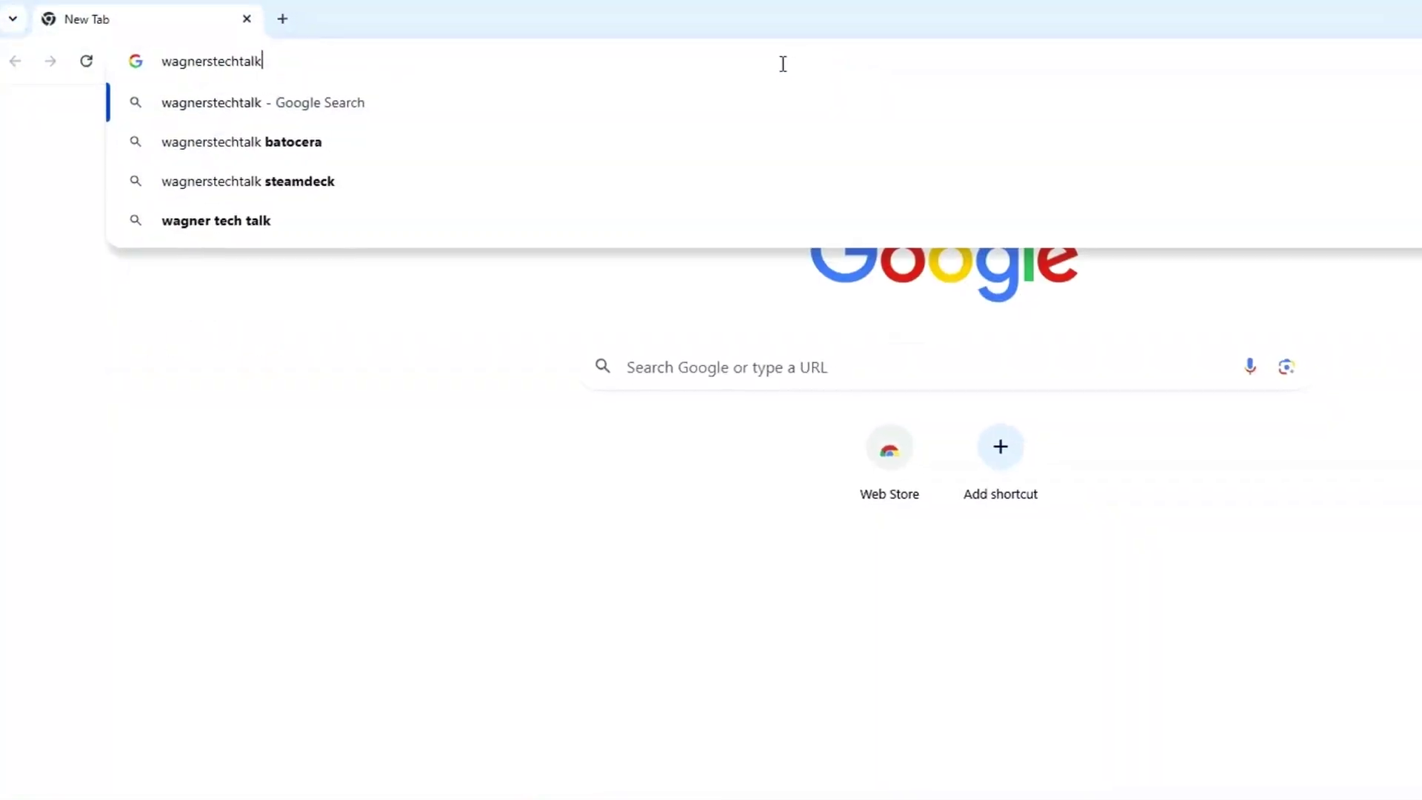
text(.com)
Load wagnerstechtalk.com, scroll down its home page, and list the sound output devices in quick settings.
key(Return)
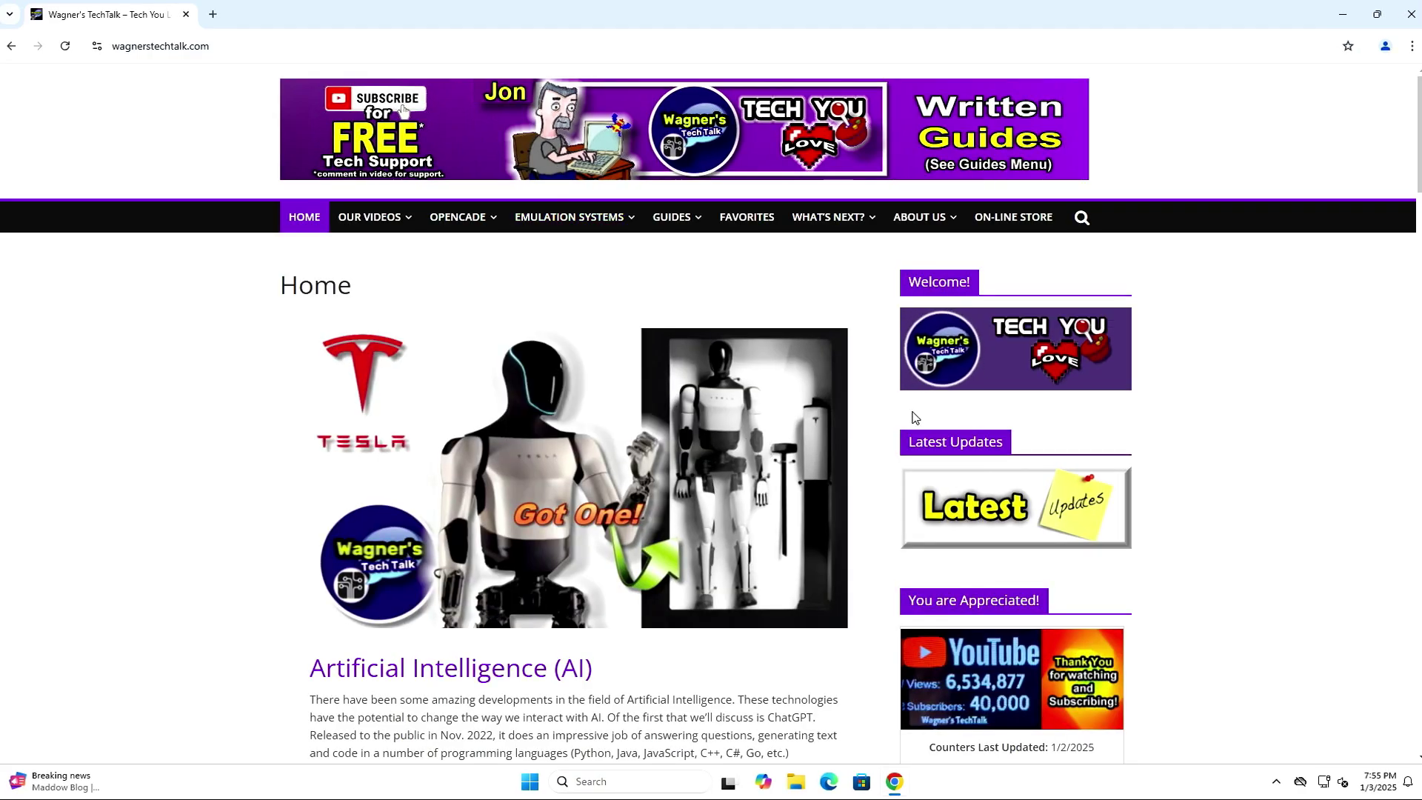
scroll(1131, 409, down, 20)
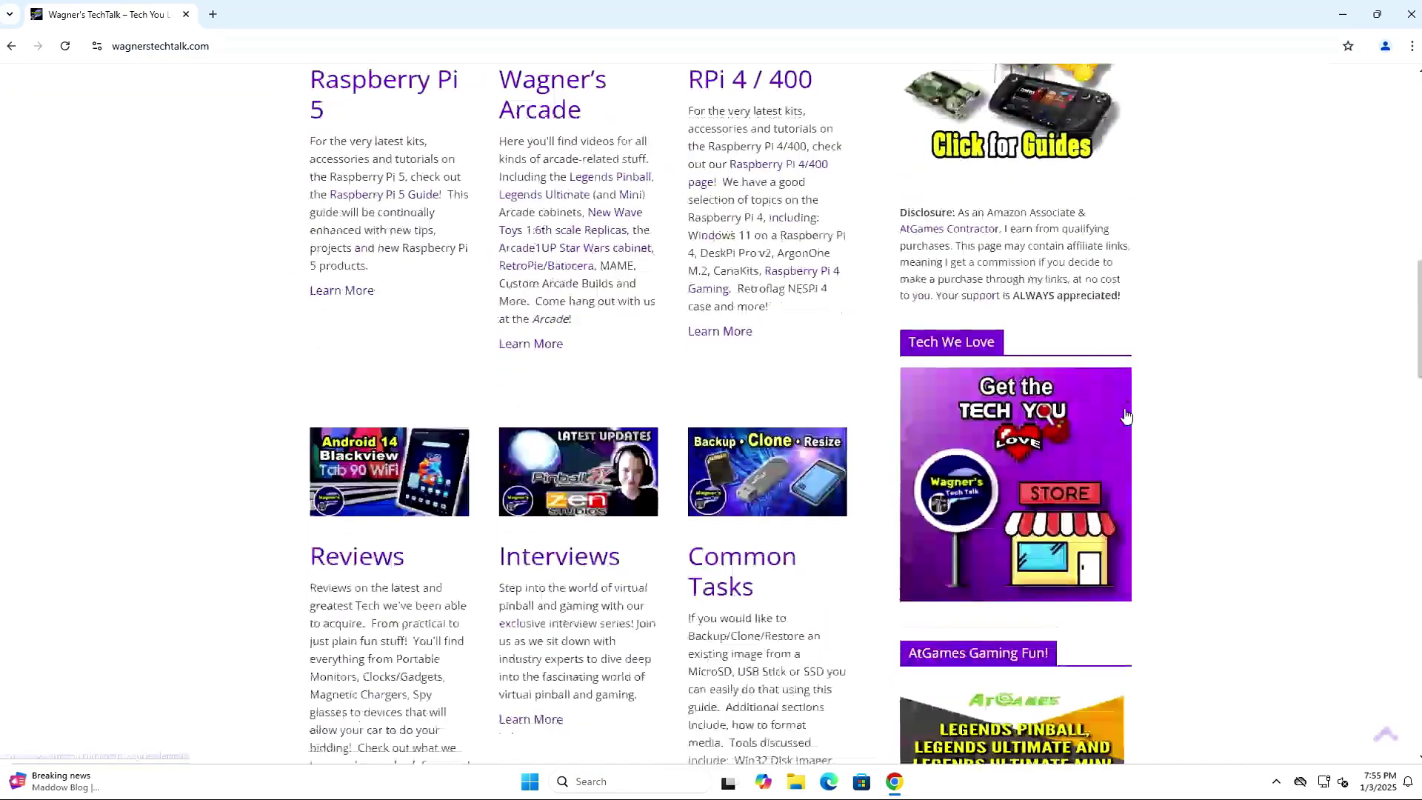
scroll(1125, 420, down, 18)
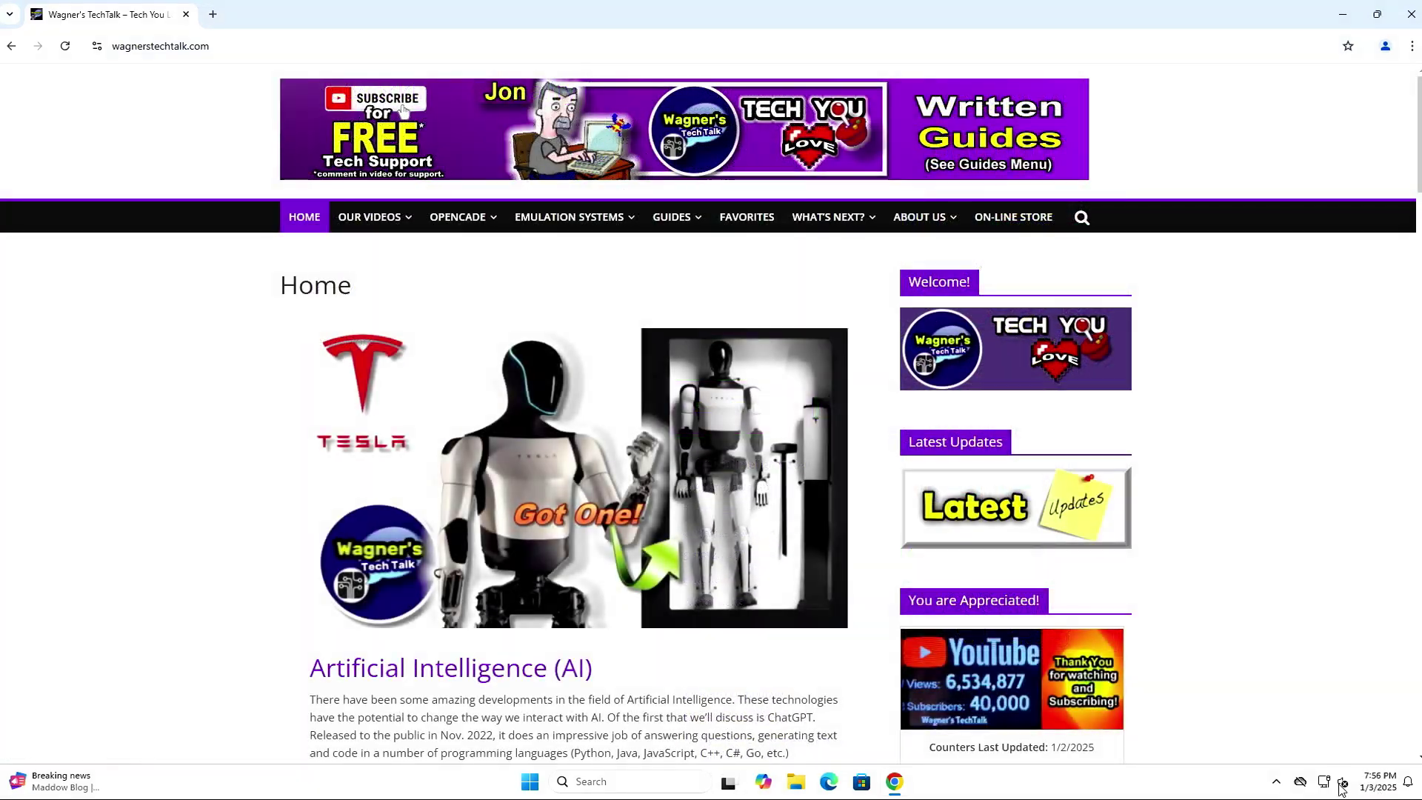
click(1343, 782)
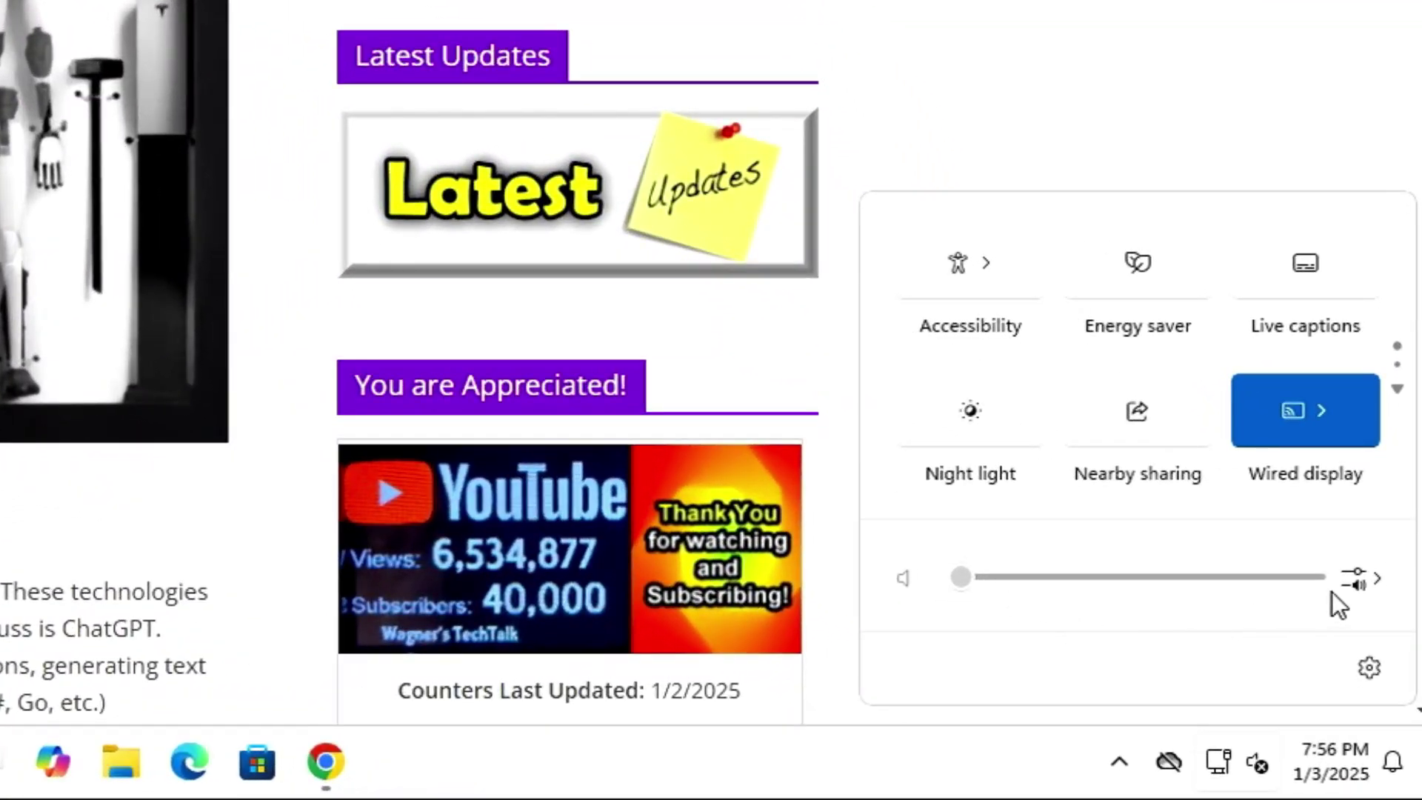
click(1368, 586)
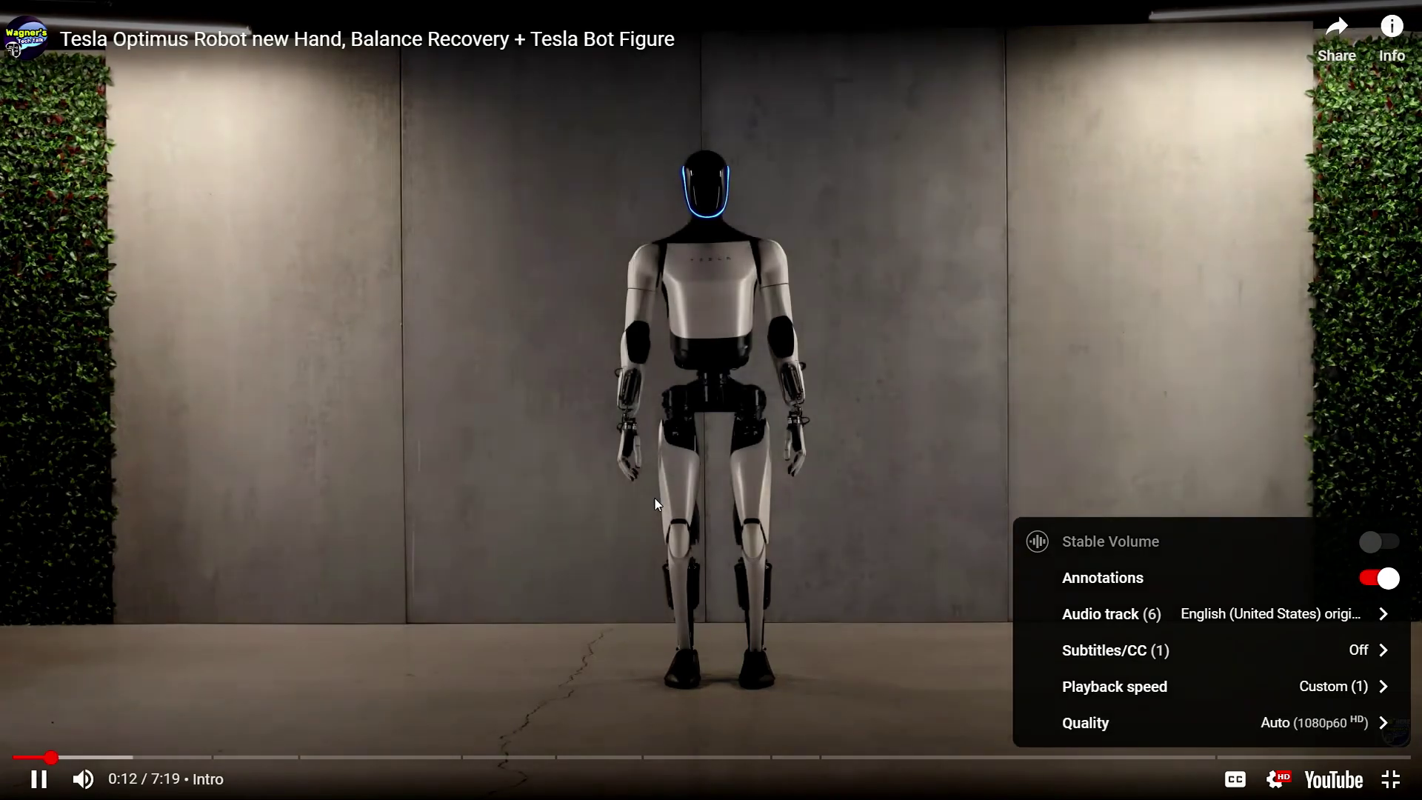
Close the player settings menu and turn on Stats for nerds for the Tesla Optimus video.
click(580, 437)
right_click(579, 437)
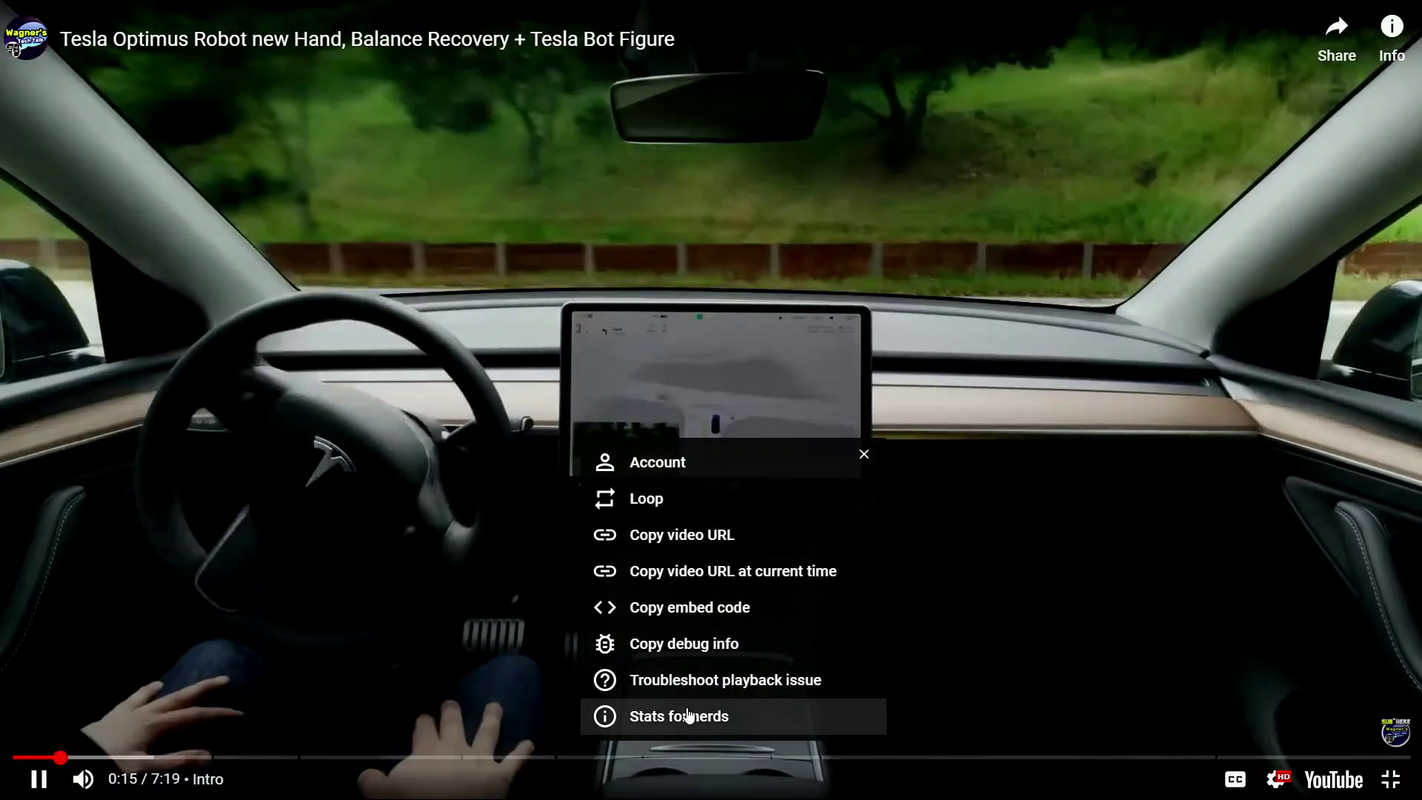
click(689, 716)
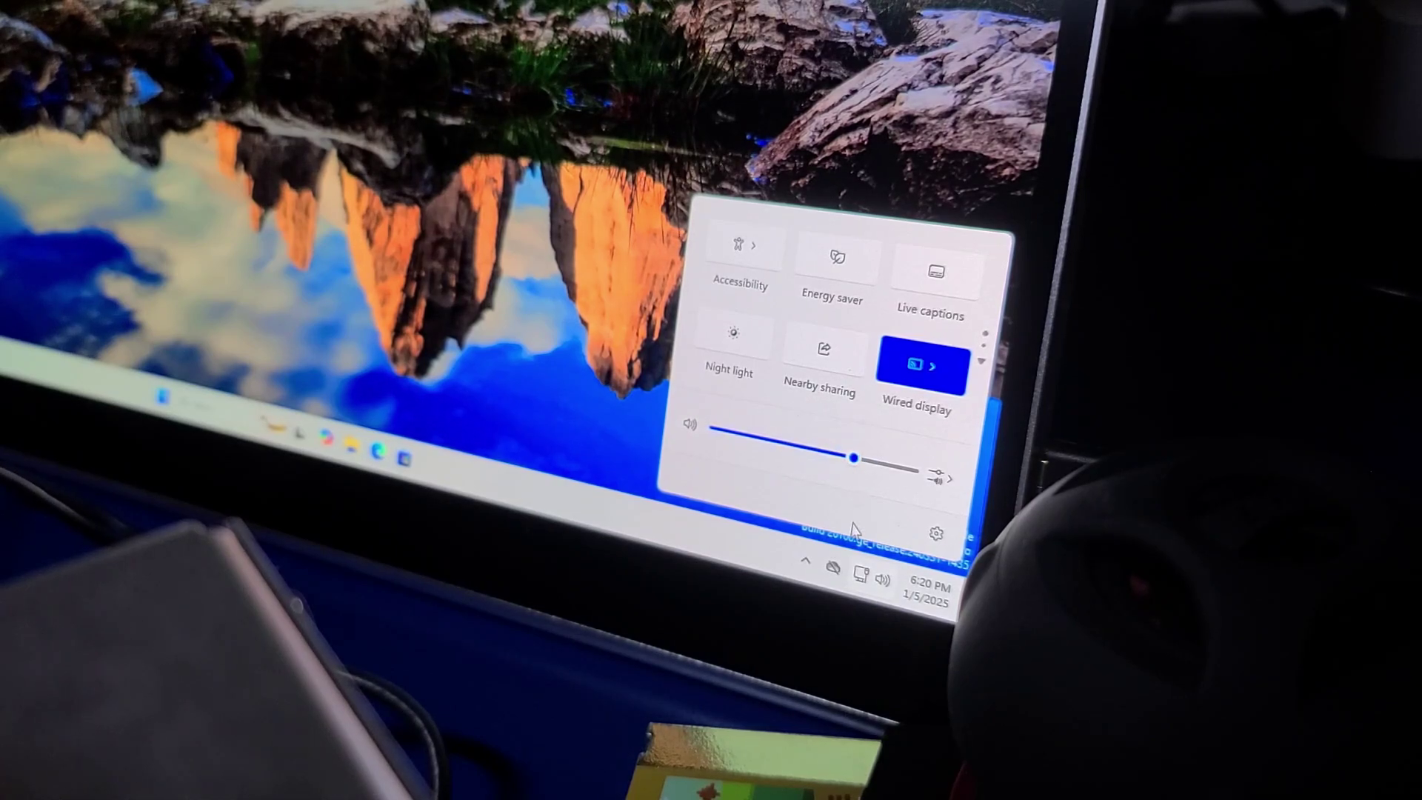
Dismiss quick settings and bring up the Start menu.
click(496, 386)
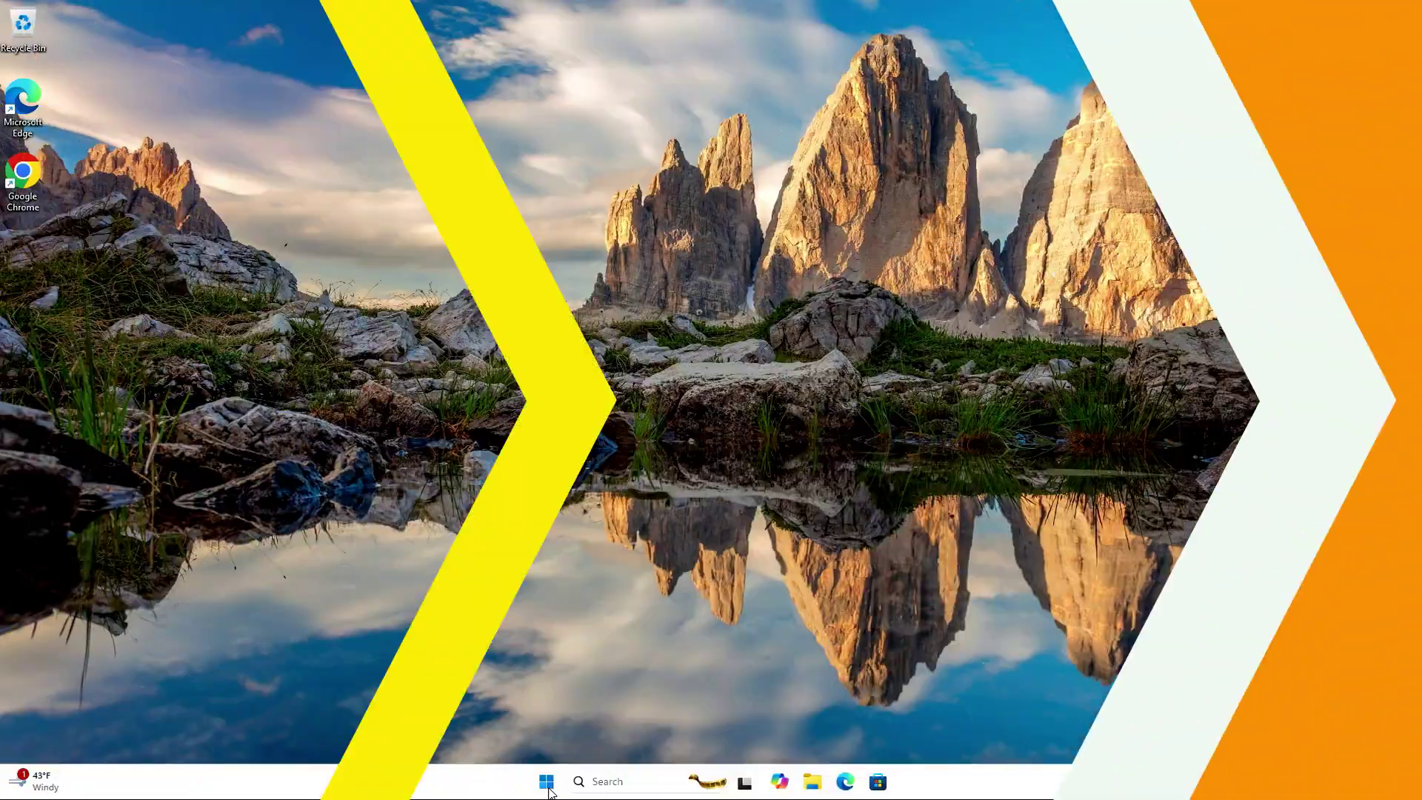
click(549, 783)
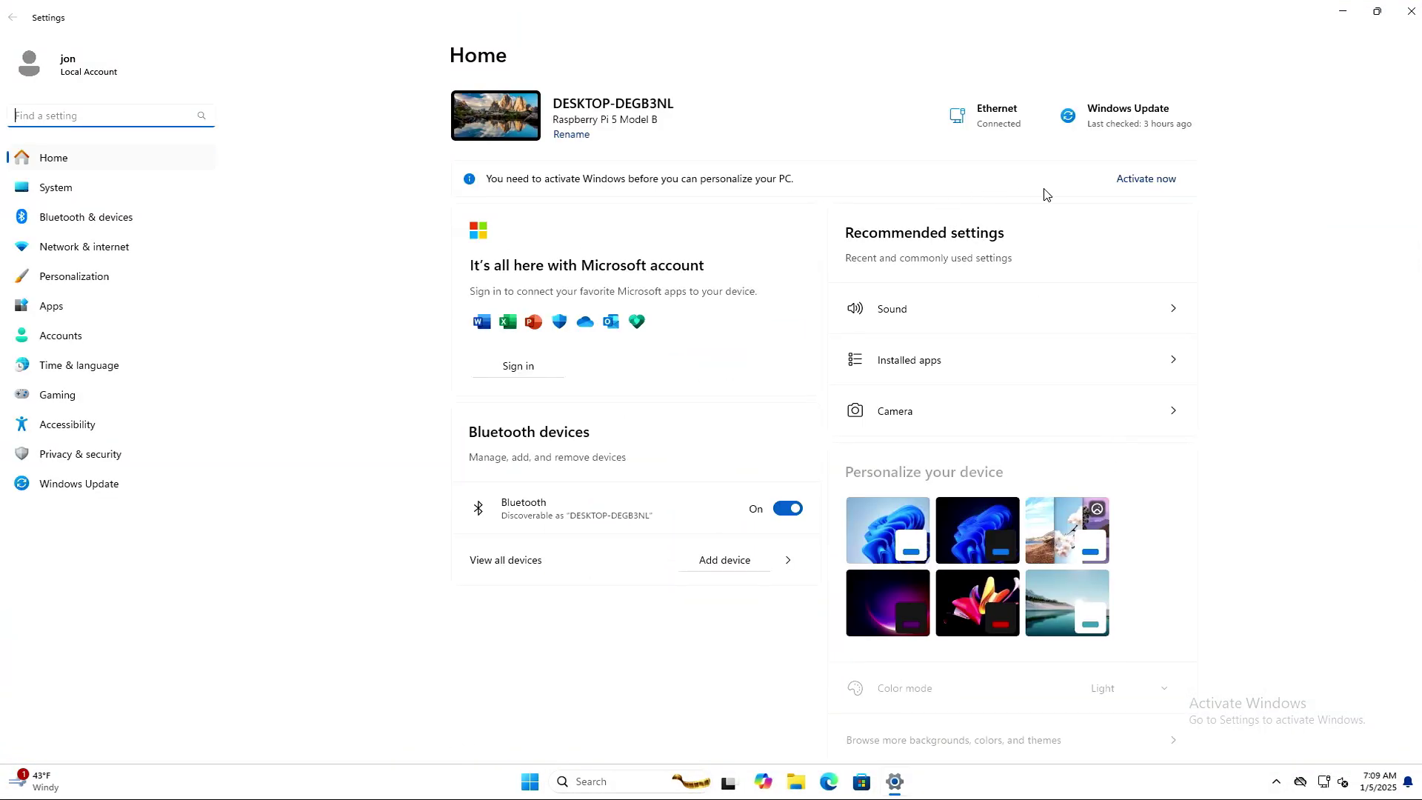
Activate Windows by entering a new product key, then dismiss the success notification.
click(1148, 180)
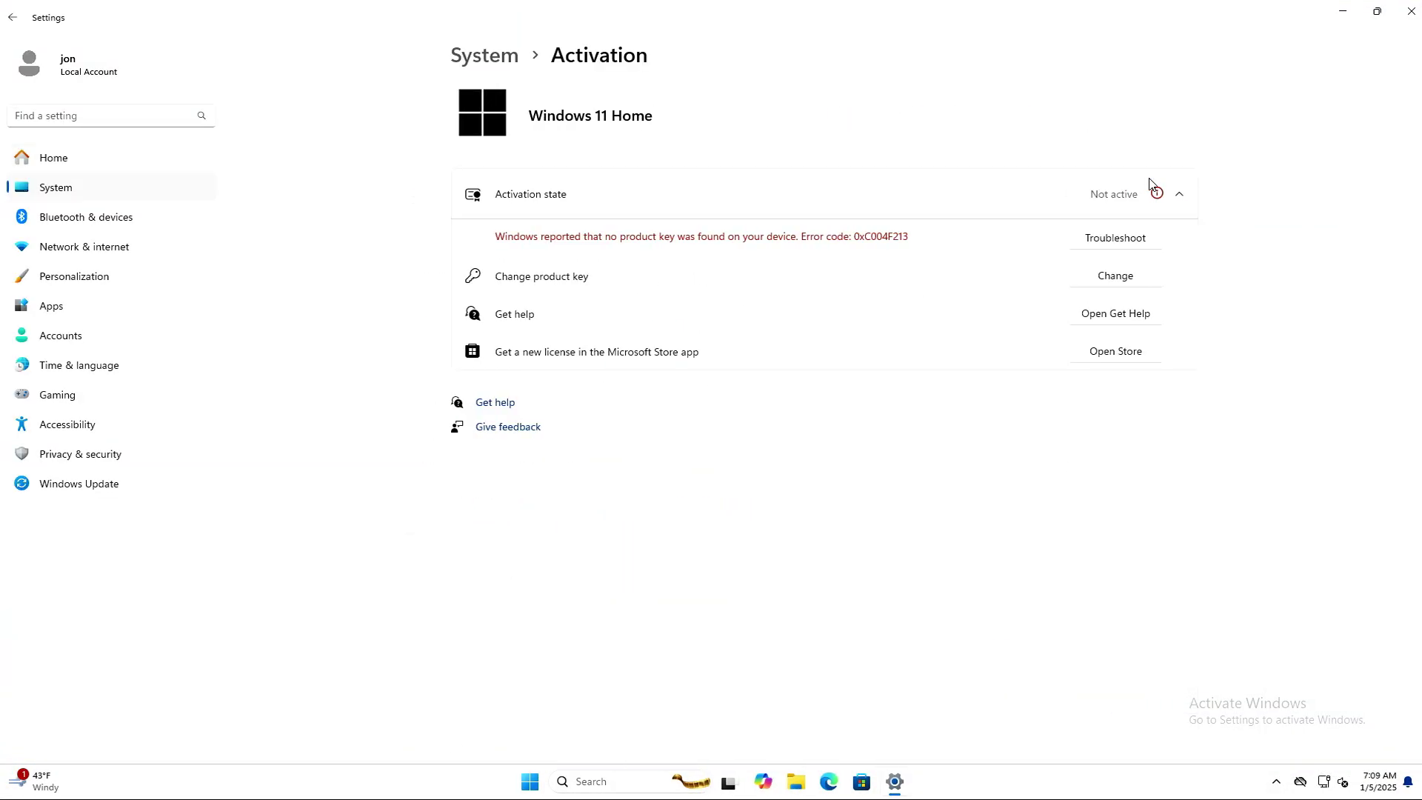
click(1106, 280)
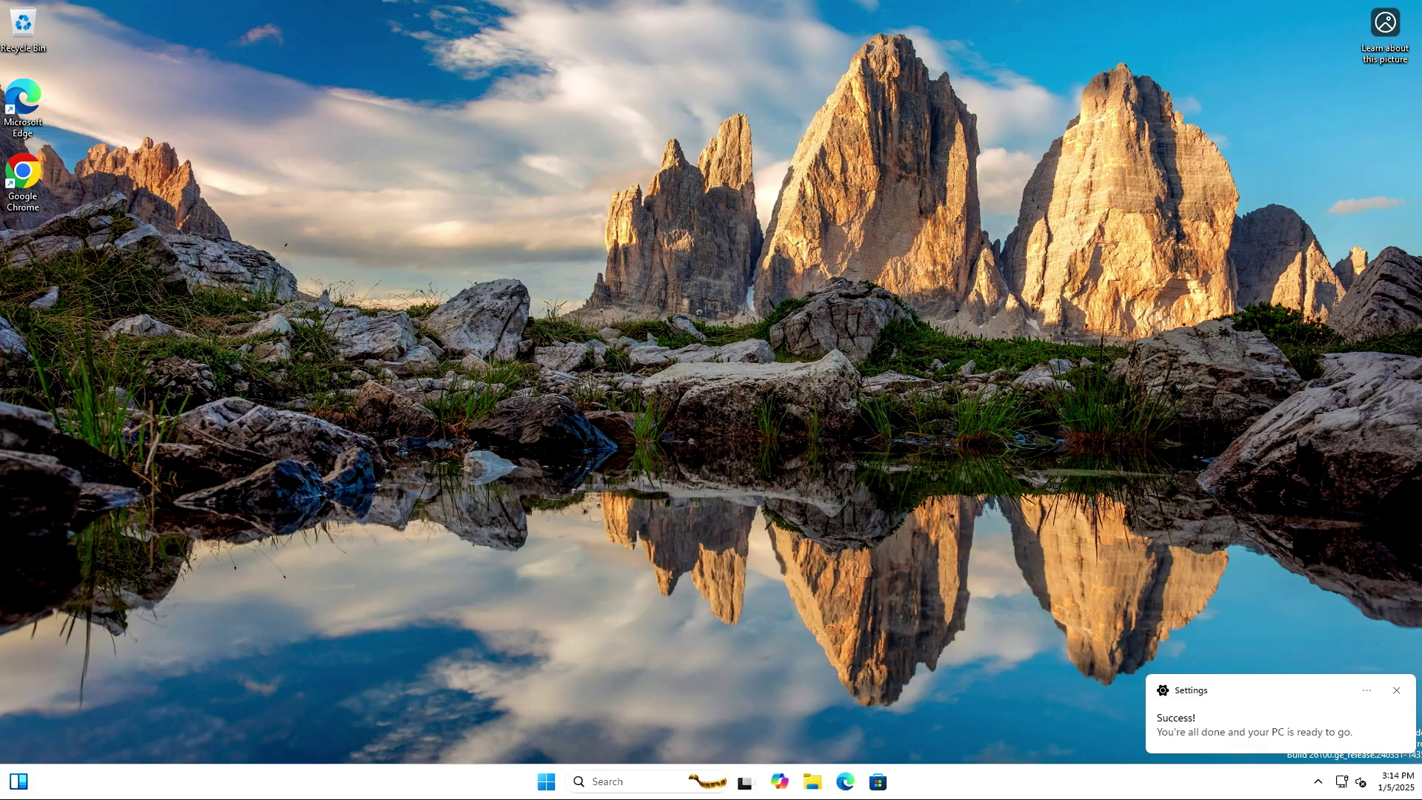
click(1397, 691)
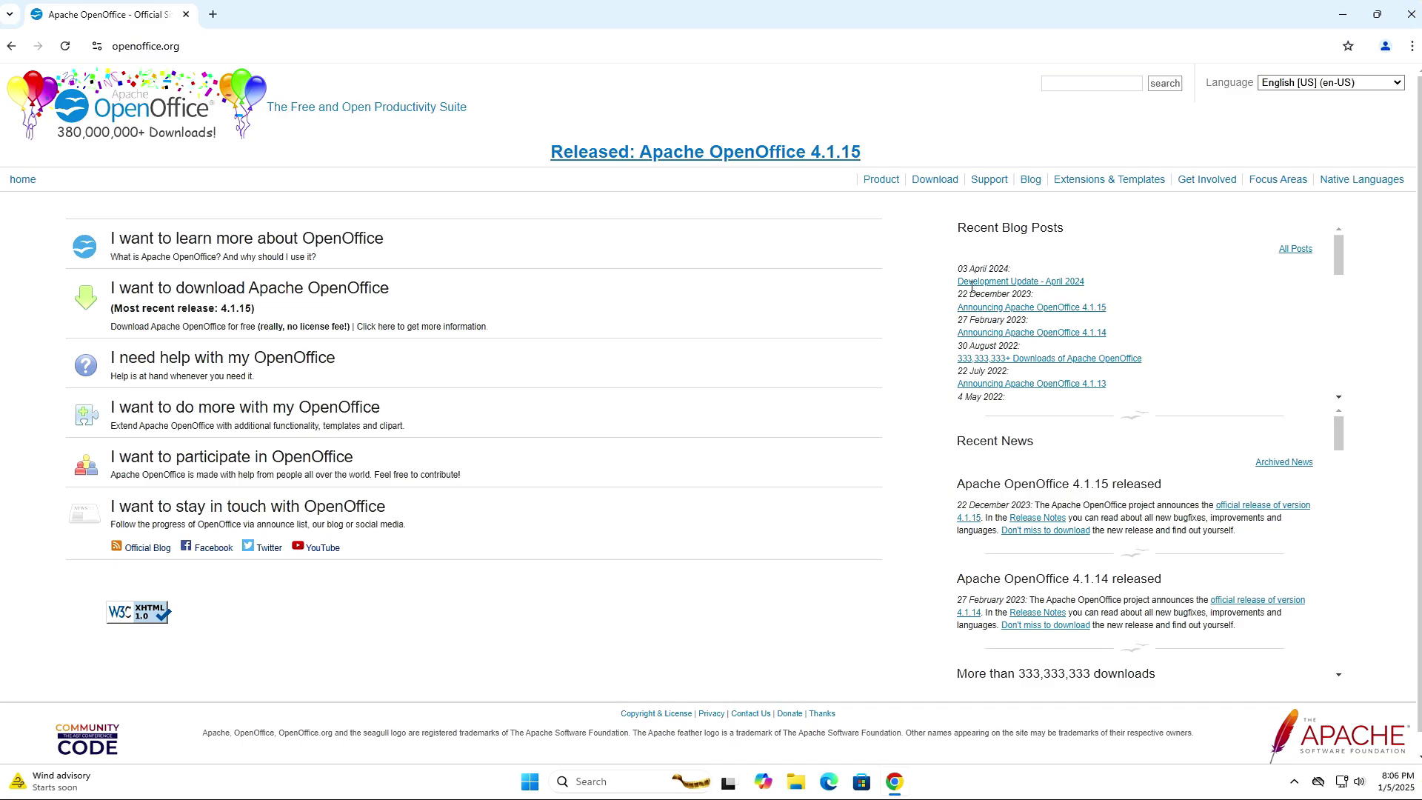
Download the OpenOffice installer from openoffice.org, then enter =SUM(B4:B7) in Calc cell B8.
click(932, 181)
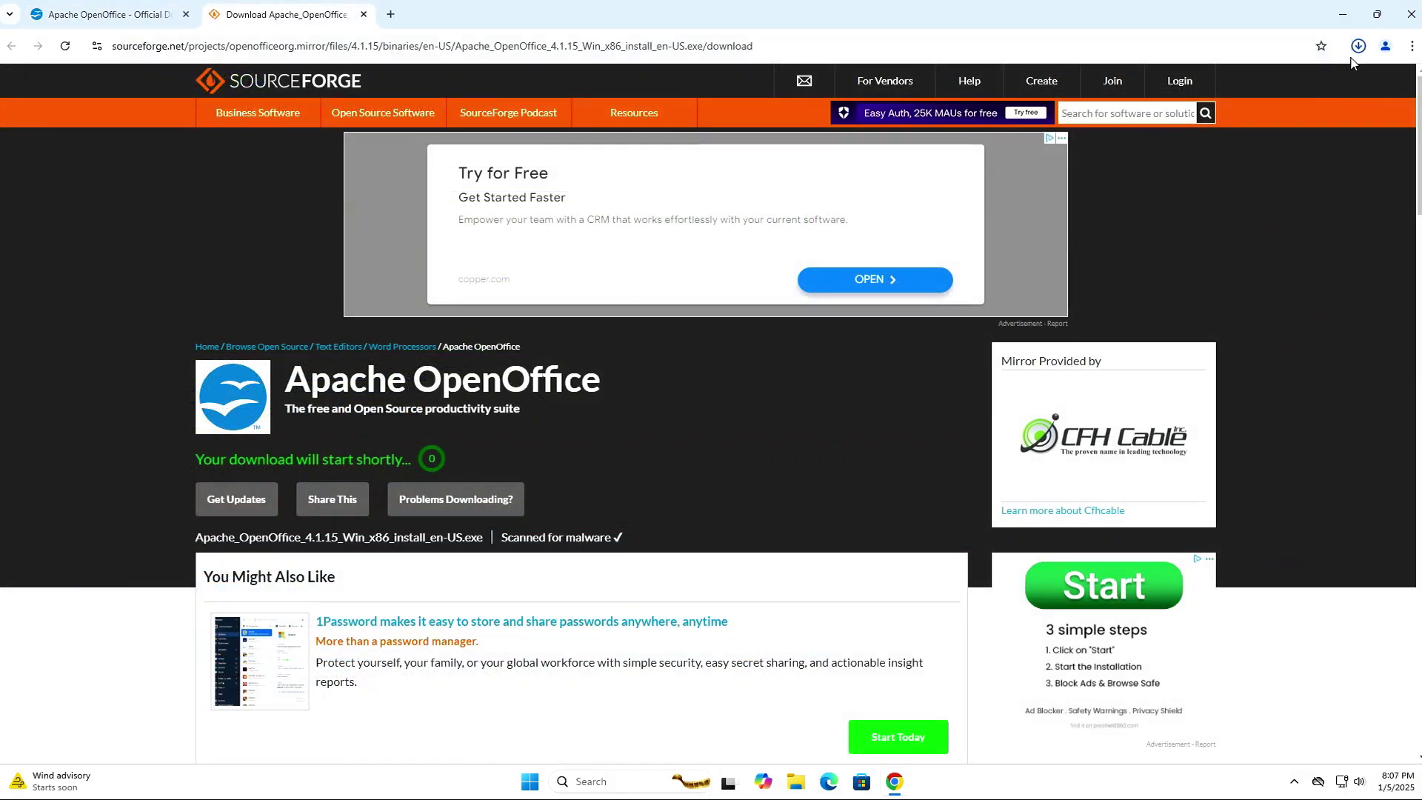
click(1358, 47)
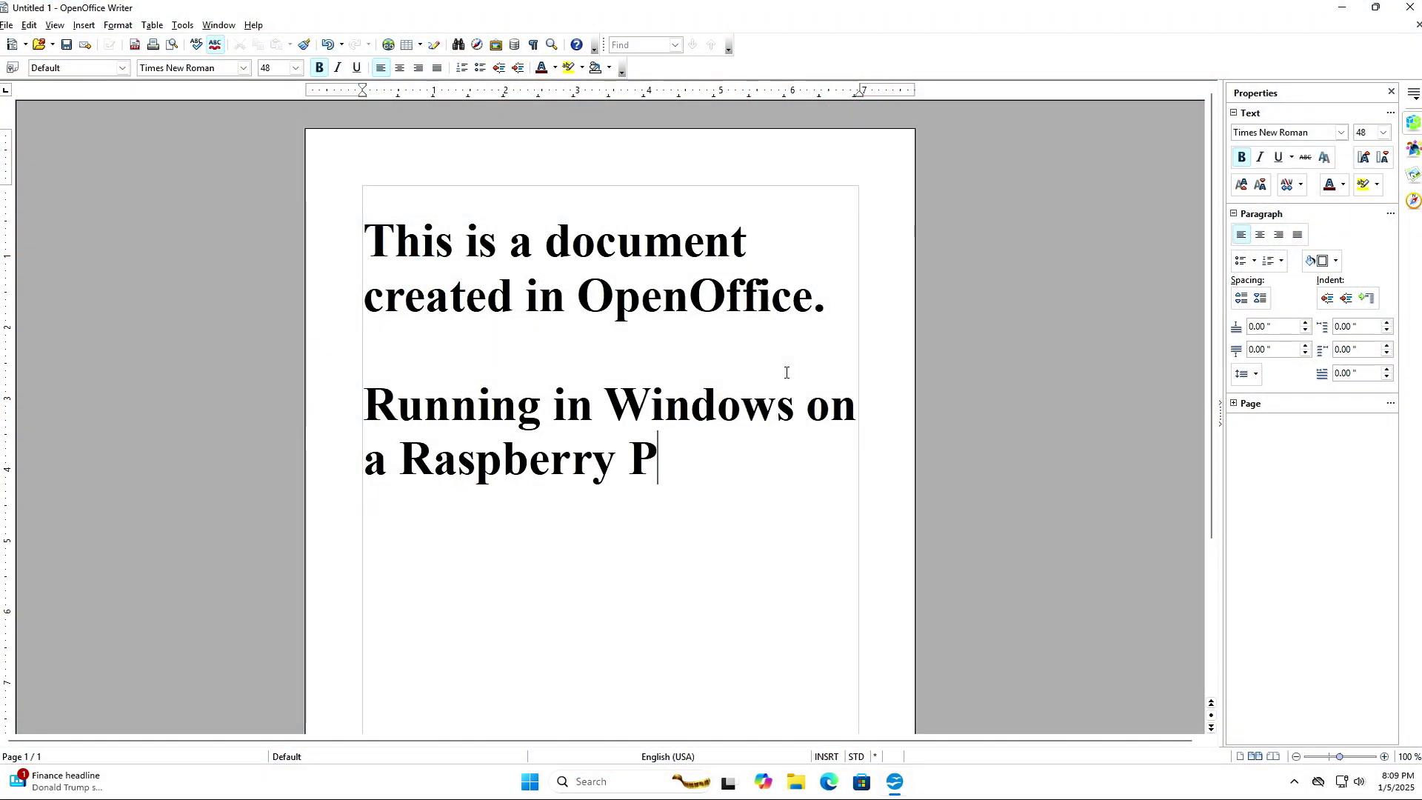
text(i 5)
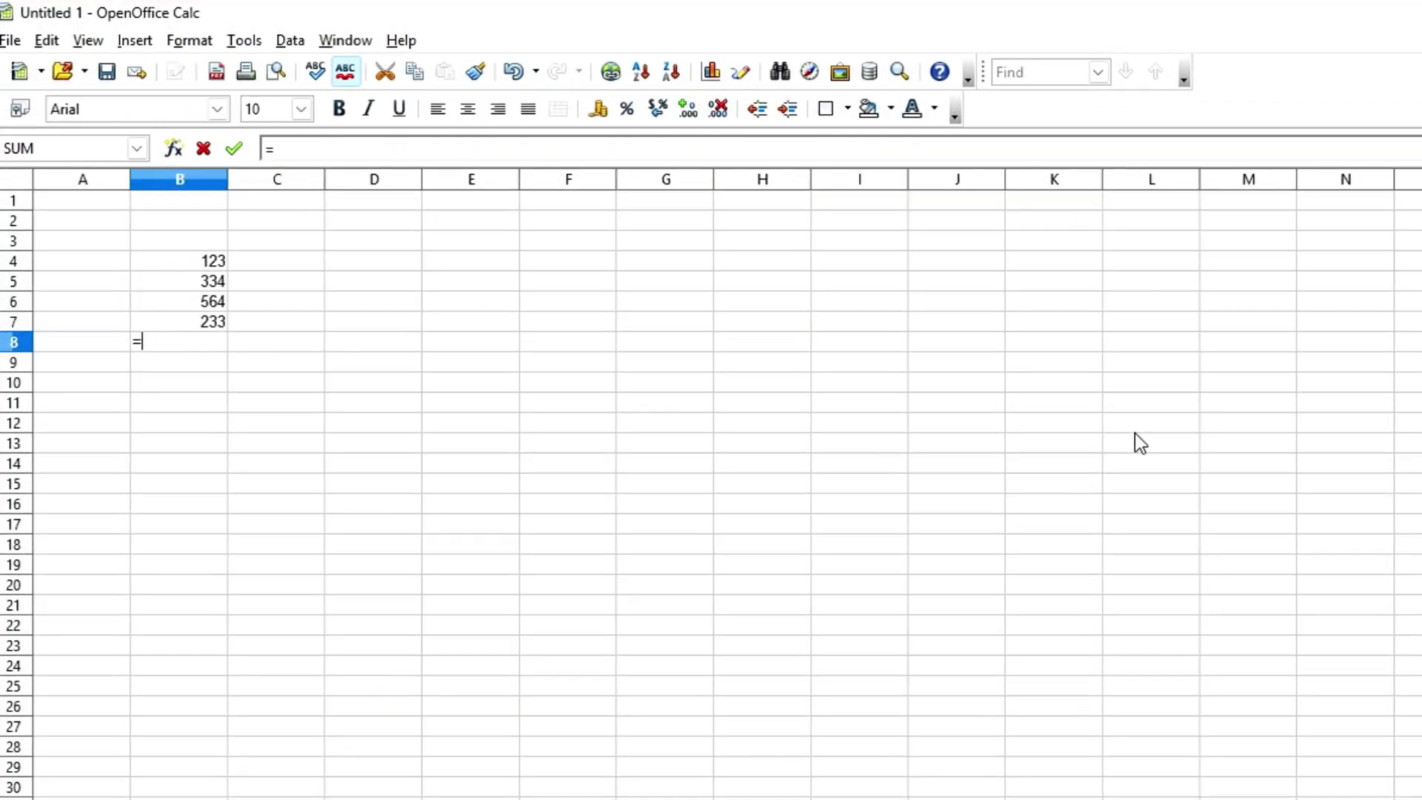
text(()
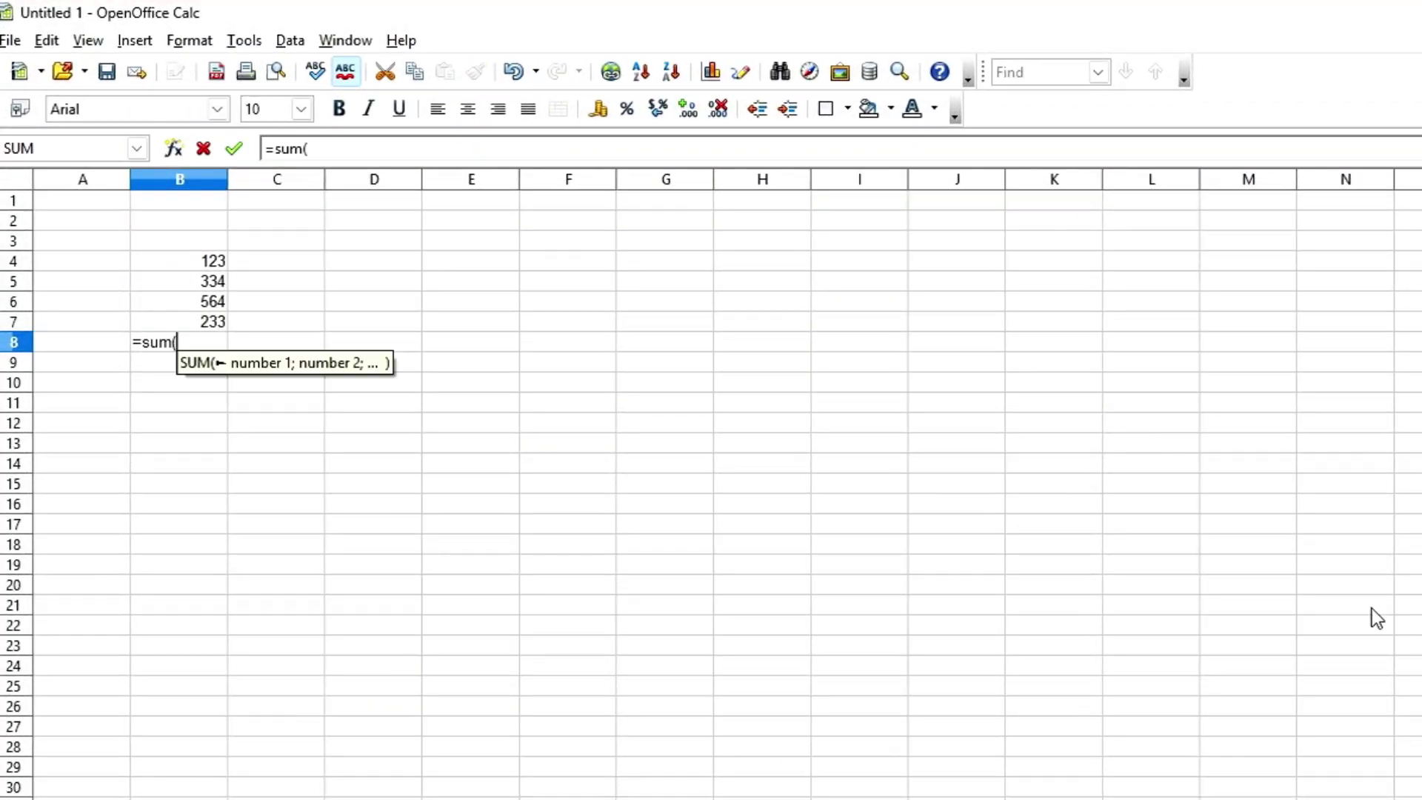
key(shift+Up)
key(shift+Up)
key(shift+Up)
text())
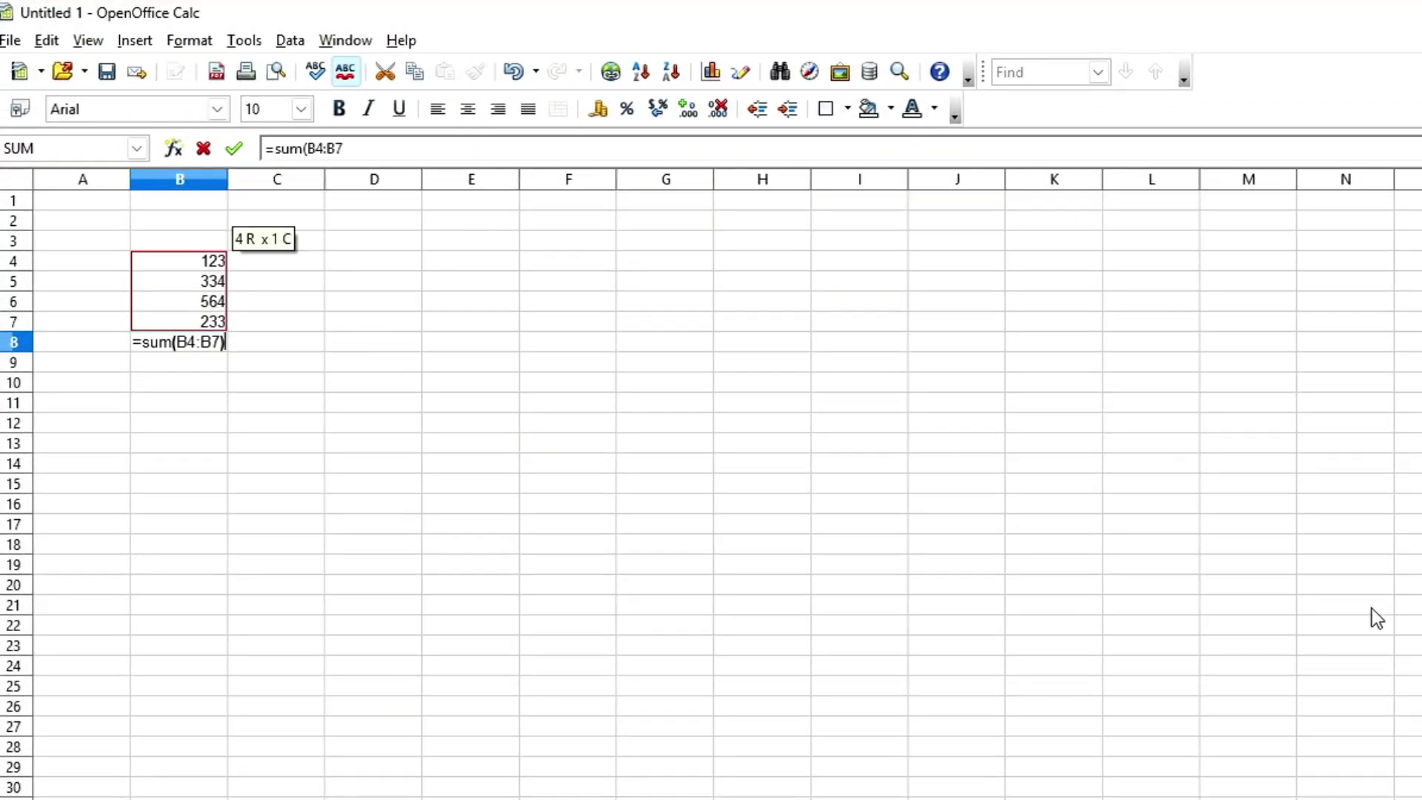
key(Return)
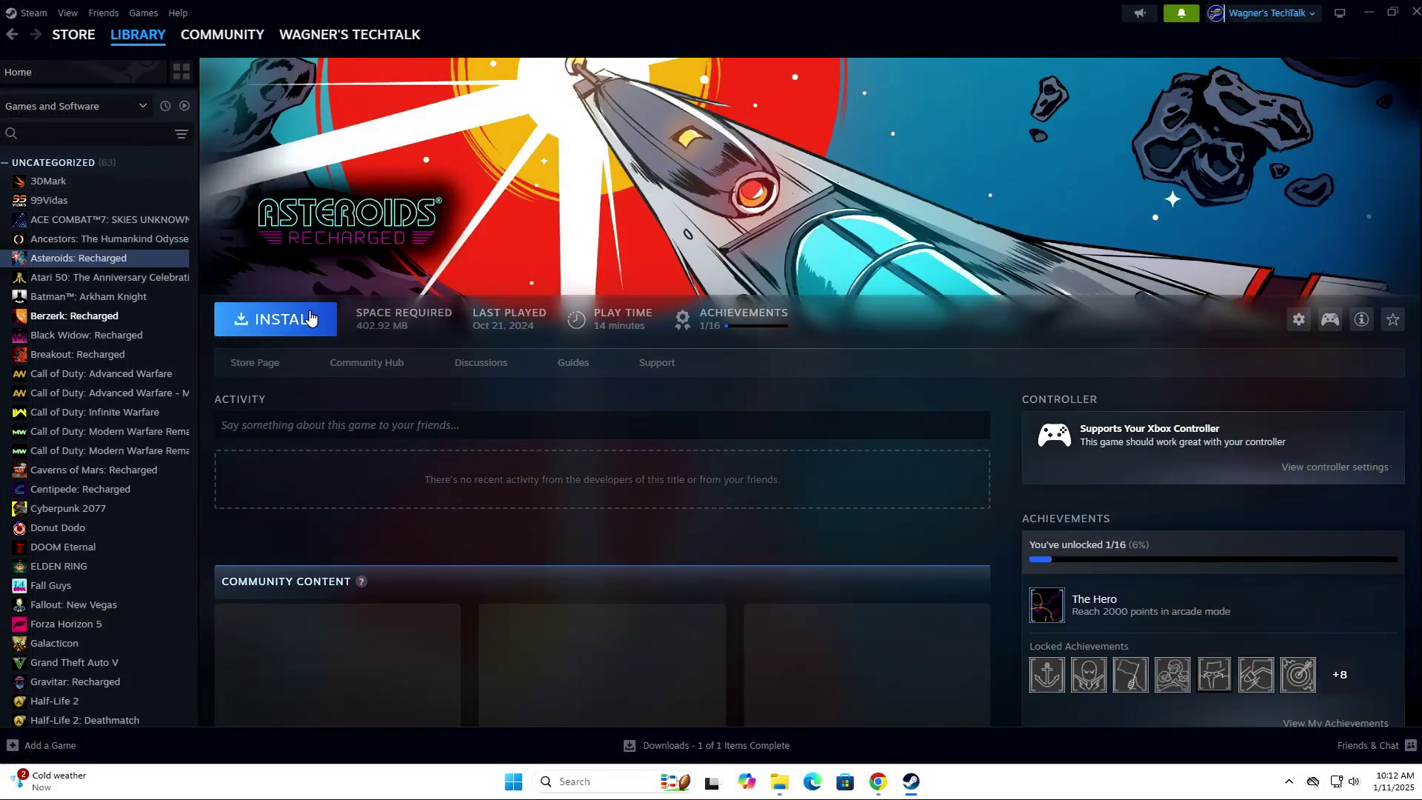
Install Asteroids: Recharged to drive C: and play, rotating with the arrow keys and firing with space.
click(299, 322)
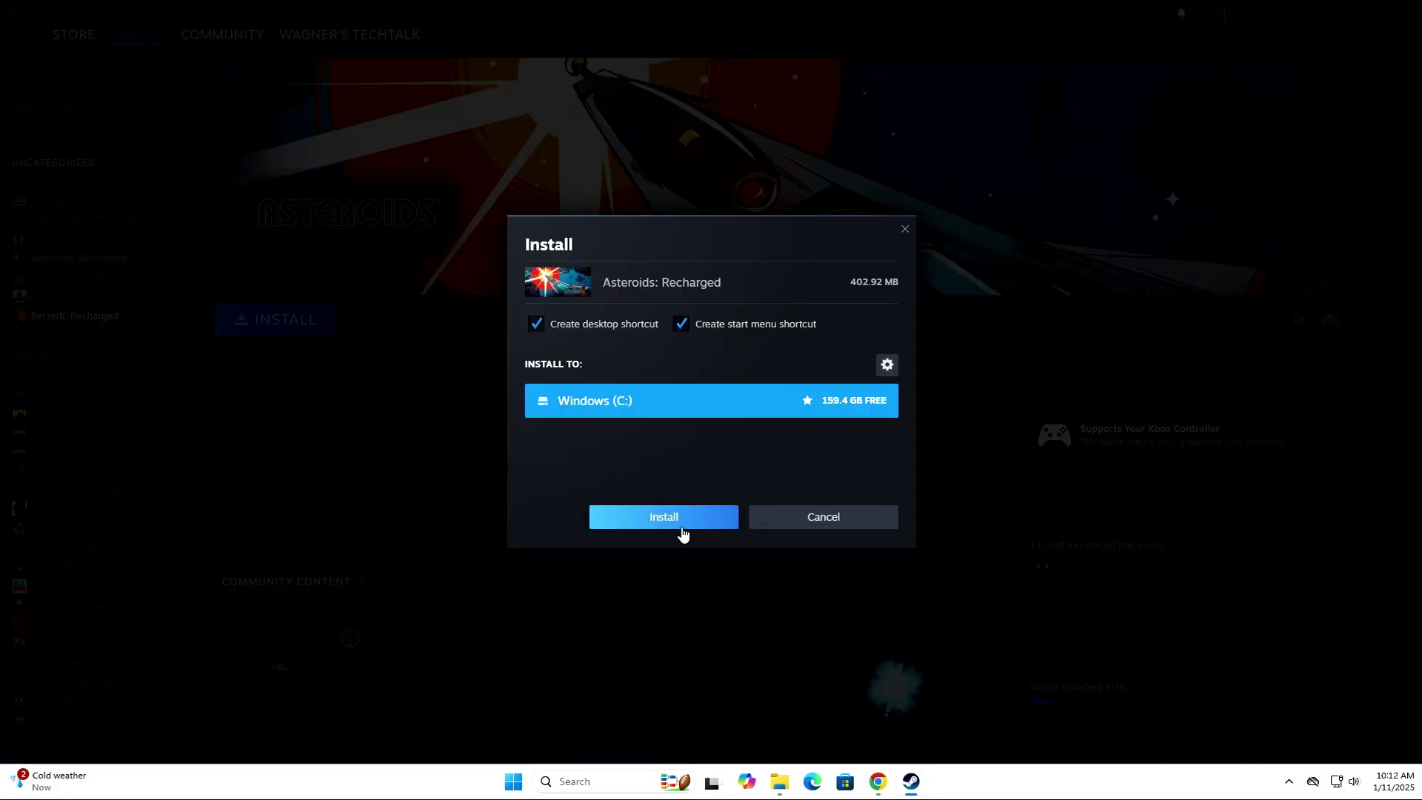
click(689, 518)
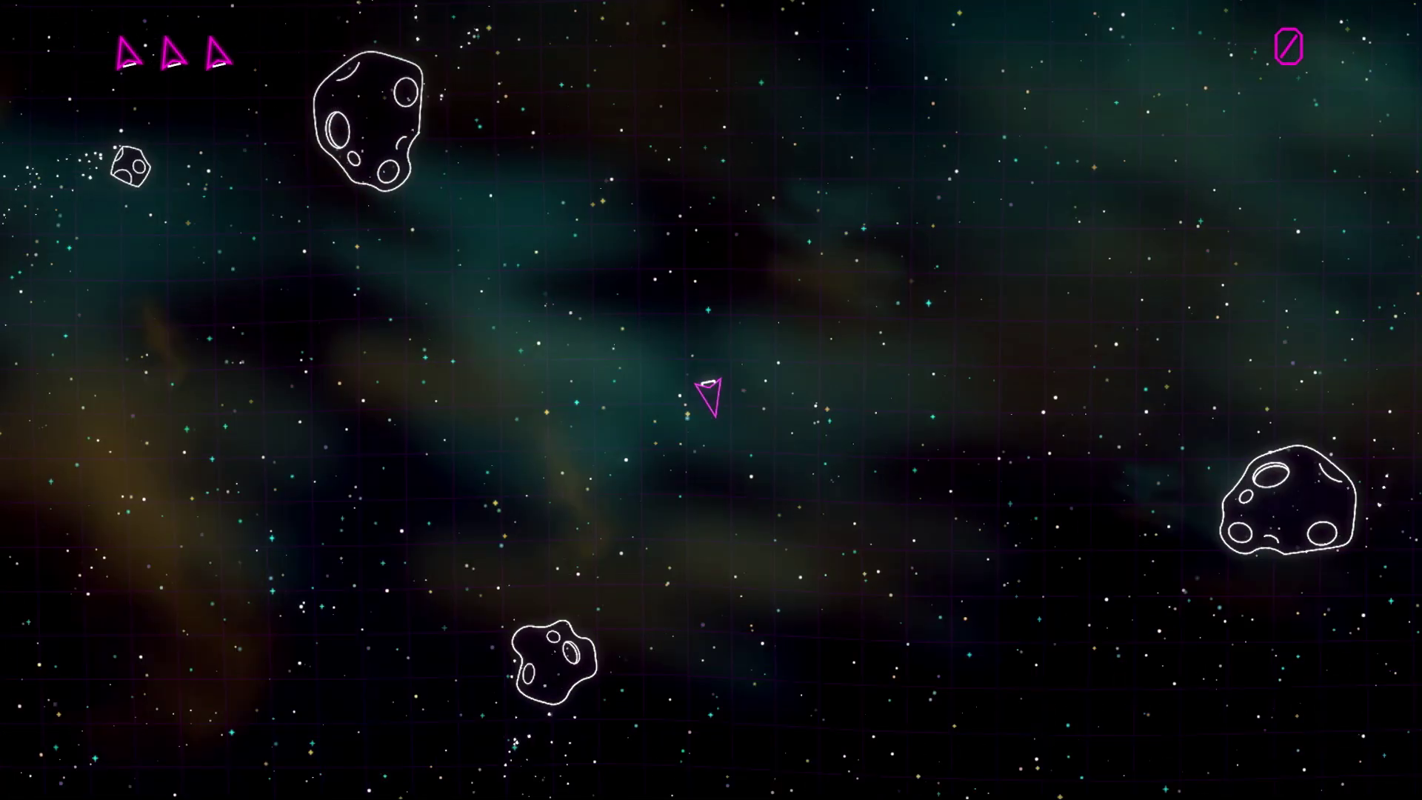
key(space)
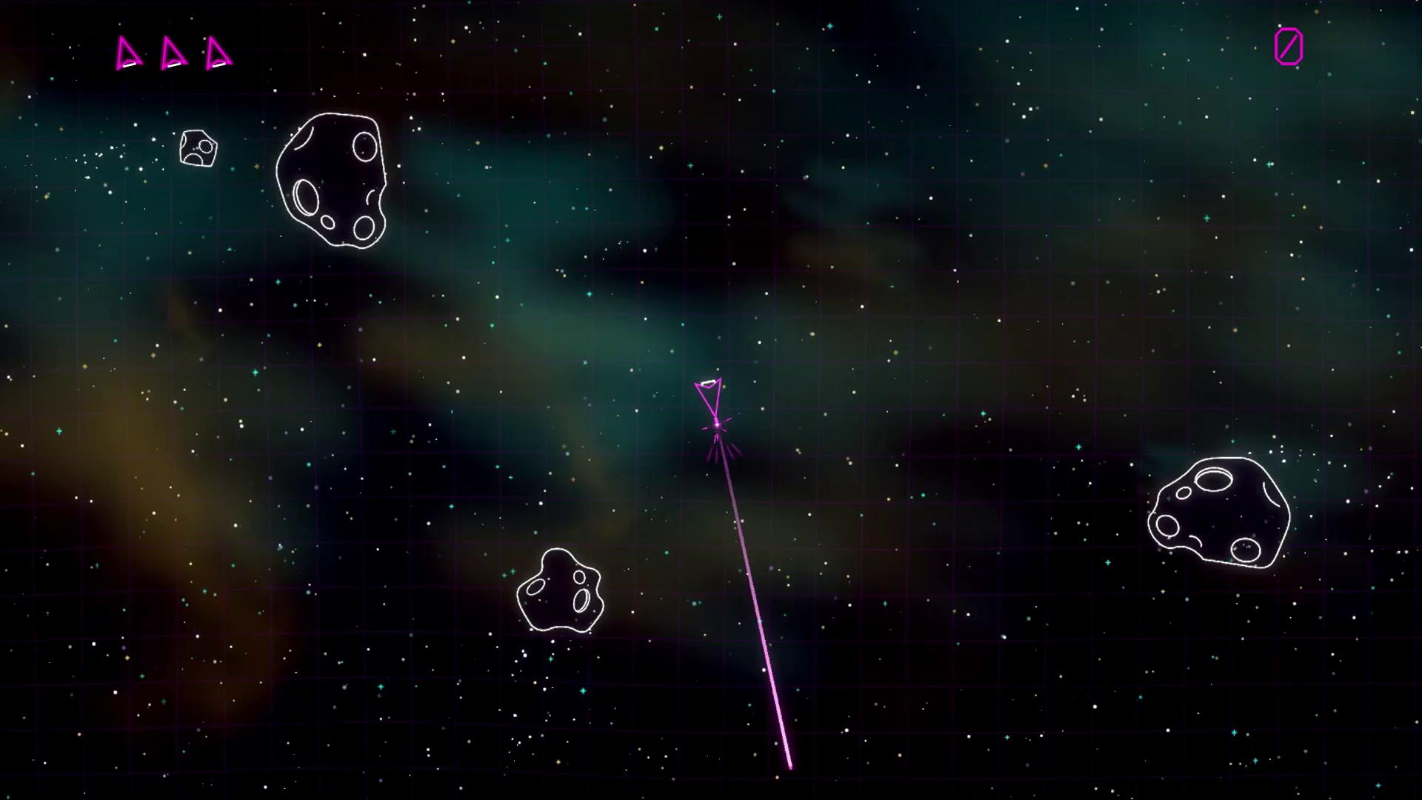
key(Left)
key(Left)
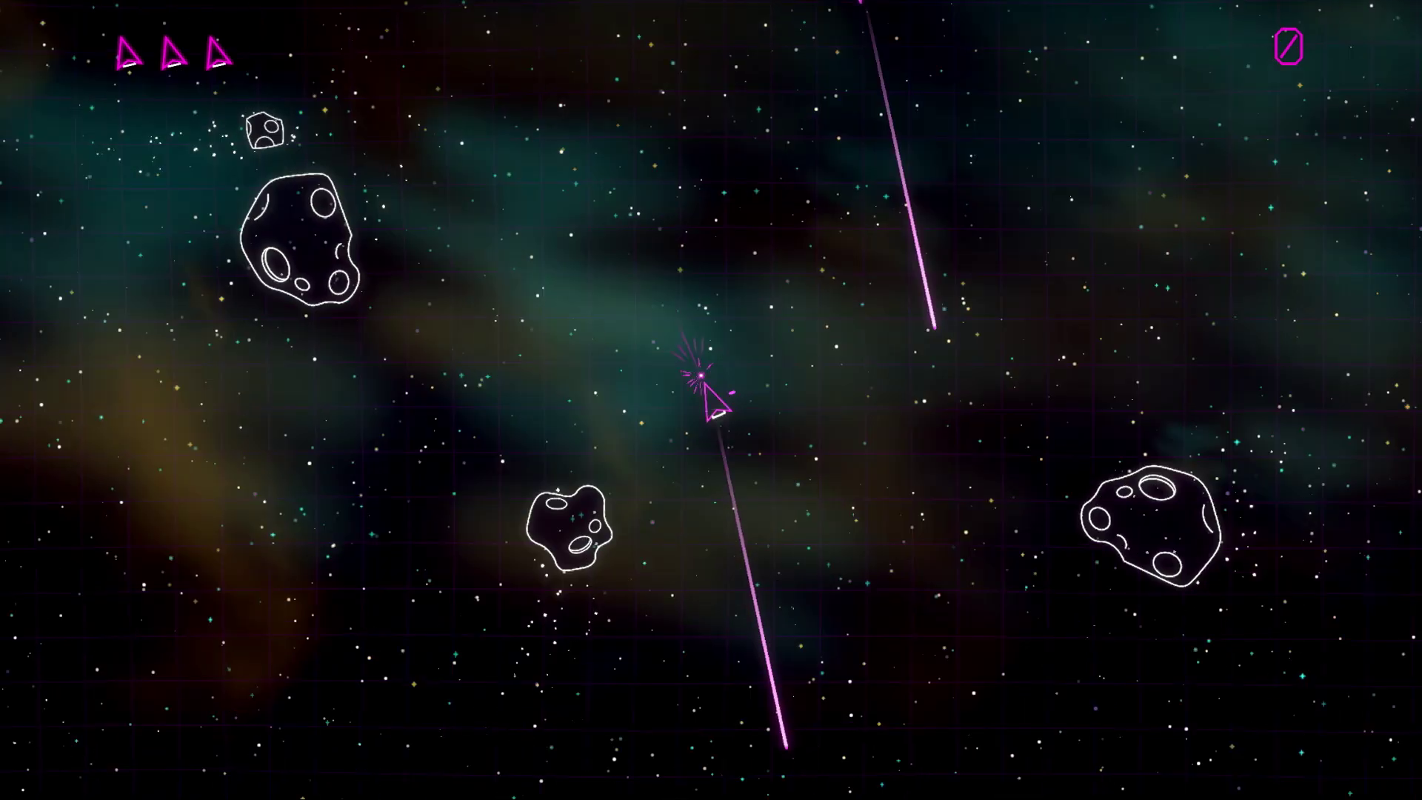
key(Left)
key(space)
key(Right)
key(space)
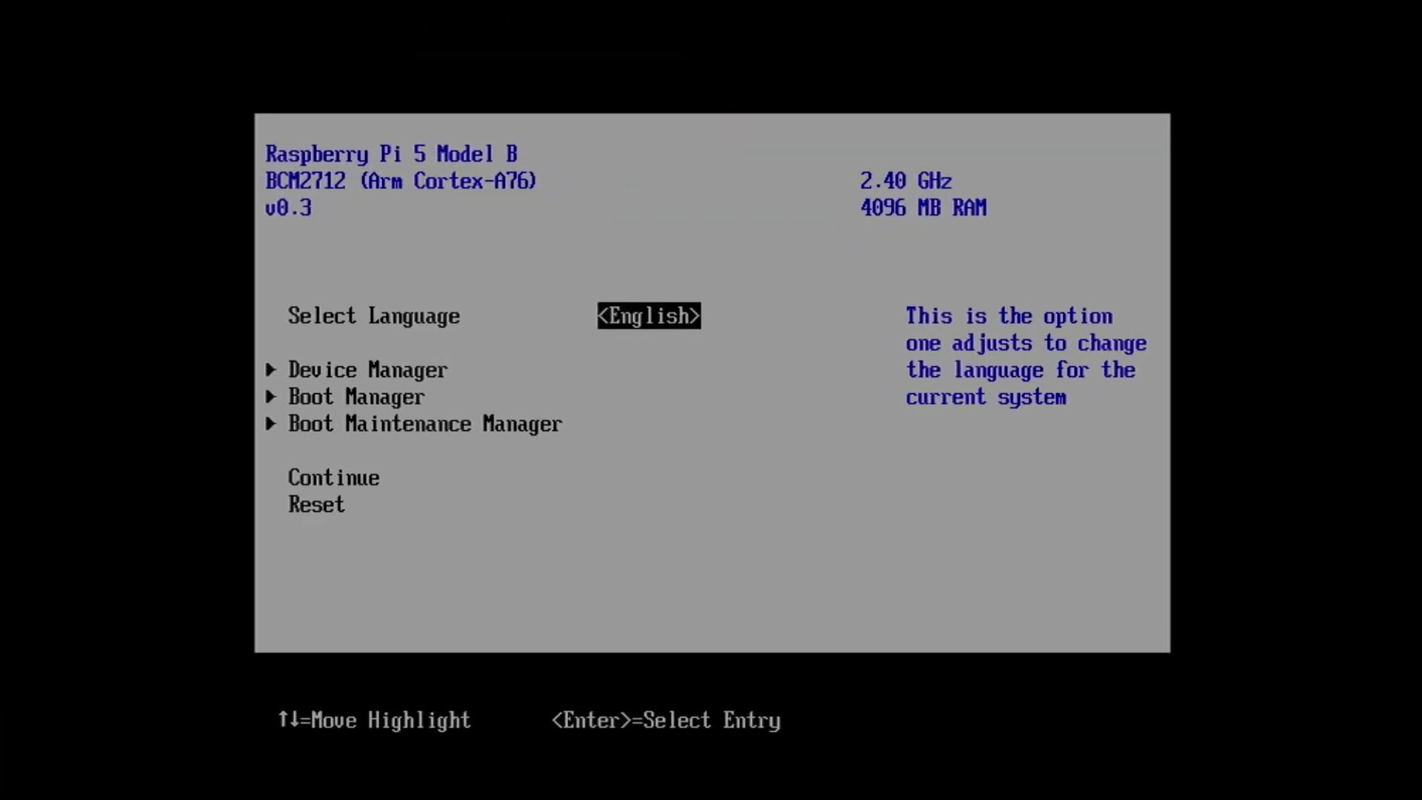
Go into Device Manager > Raspberry Pi Configuration and review the ACPI / Device Tree settings.
key(Down)
key(Return)
key(Down)
key(Return)
Review the PCI Express settings, including ECAM Compatibility Mode and Link Speed.
key(Return)
key(Down)
key(Down)
key(Down)
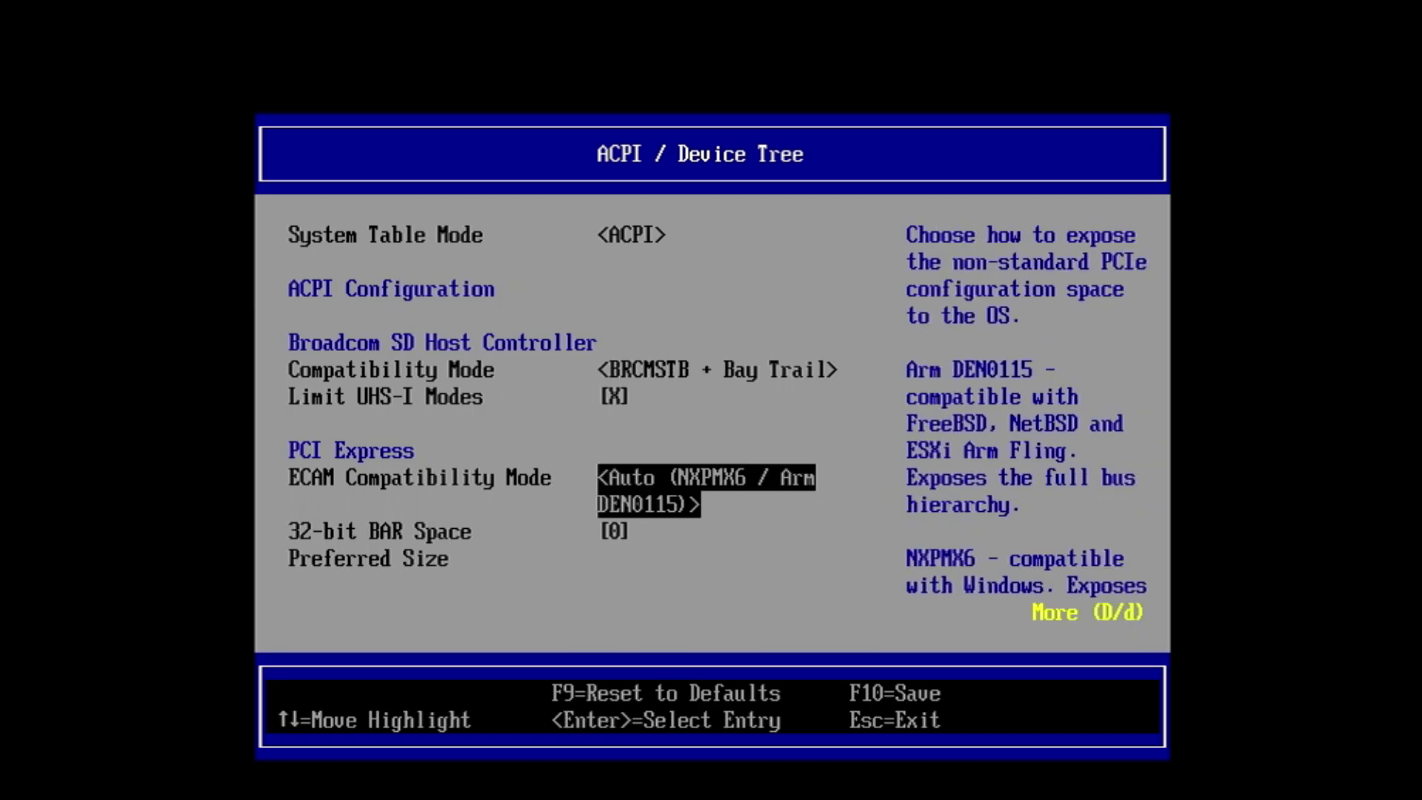
key(Escape)
key(Down)
key(Return)
key(Down)
key(Escape)
Return to the setup front page and bring up the Boot Manager device list.
key(Escape)
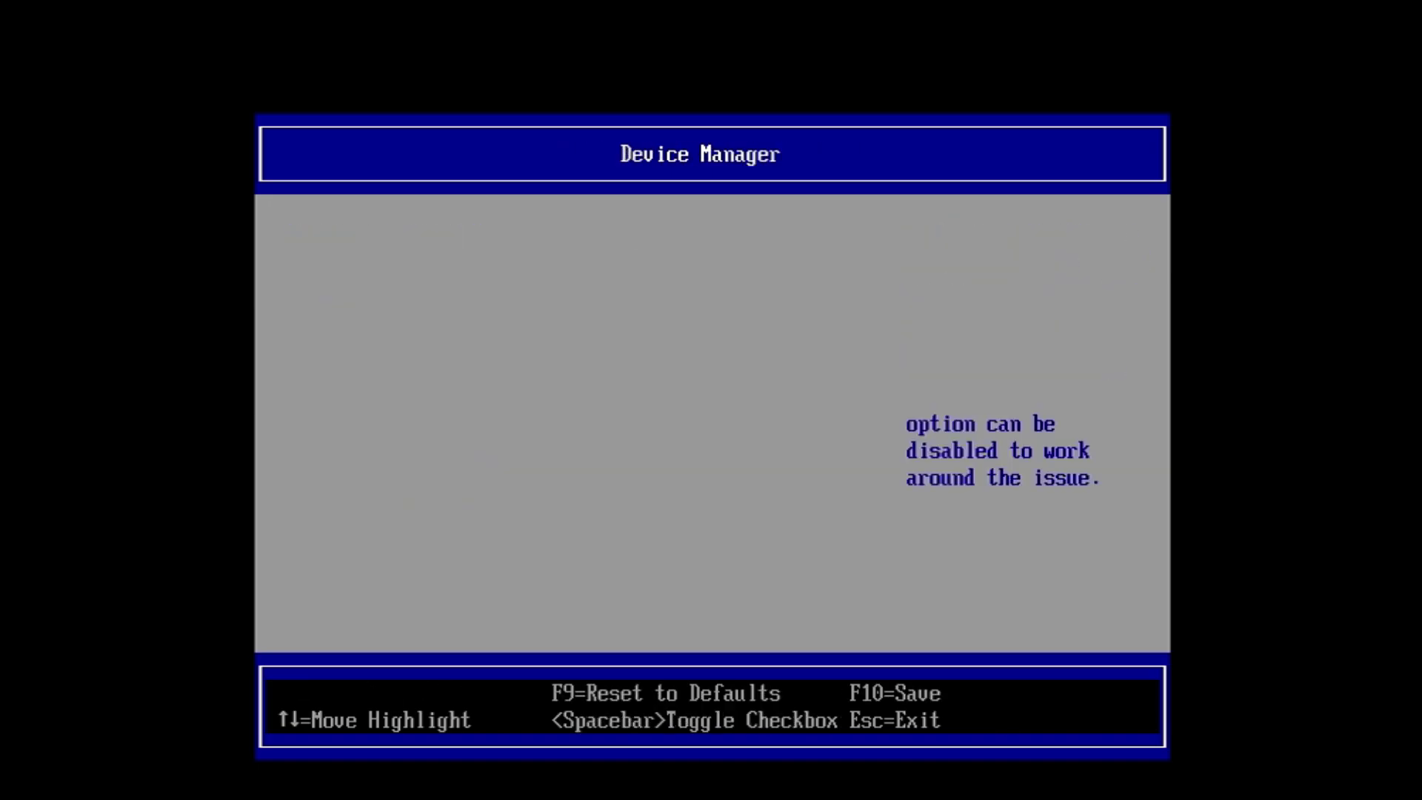
key(Down)
key(Down)
key(Down)
key(Down)
key(Return)
key(Escape)
key(Escape)
key(Down)
key(Return)
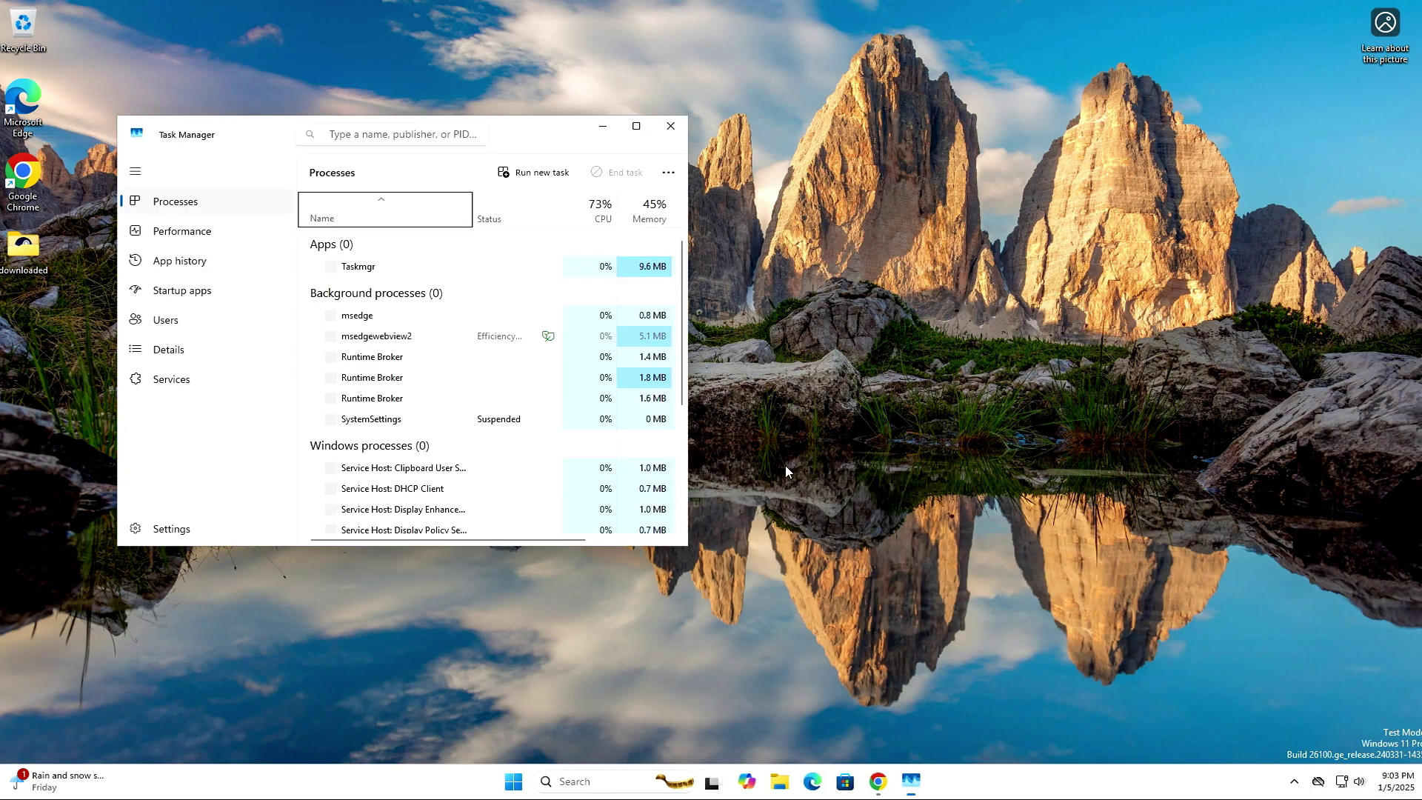
Maximize Task Manager and show the Memory page, with 2.1 GB of 4.0 GB available.
click(636, 128)
key(ctrl+Tab)
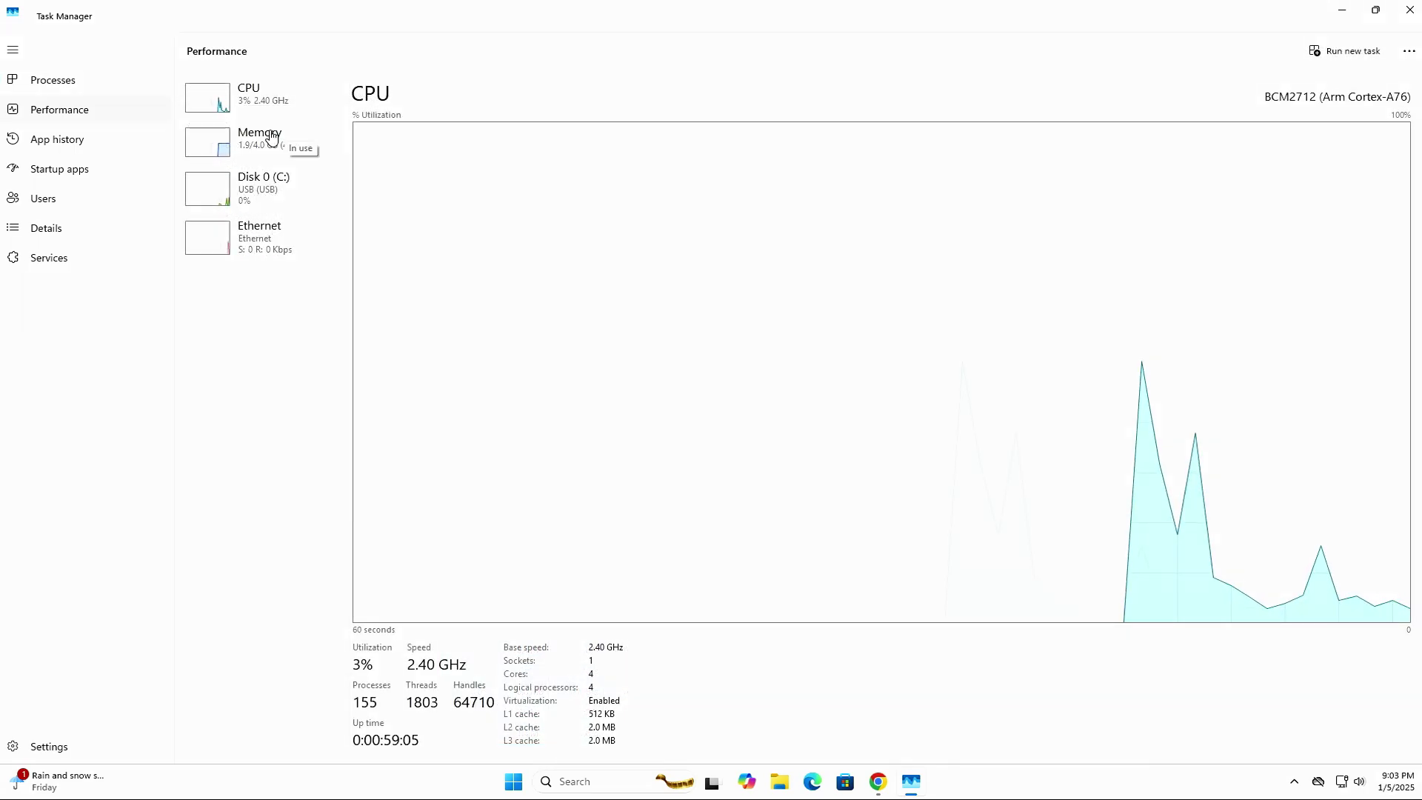
click(271, 137)
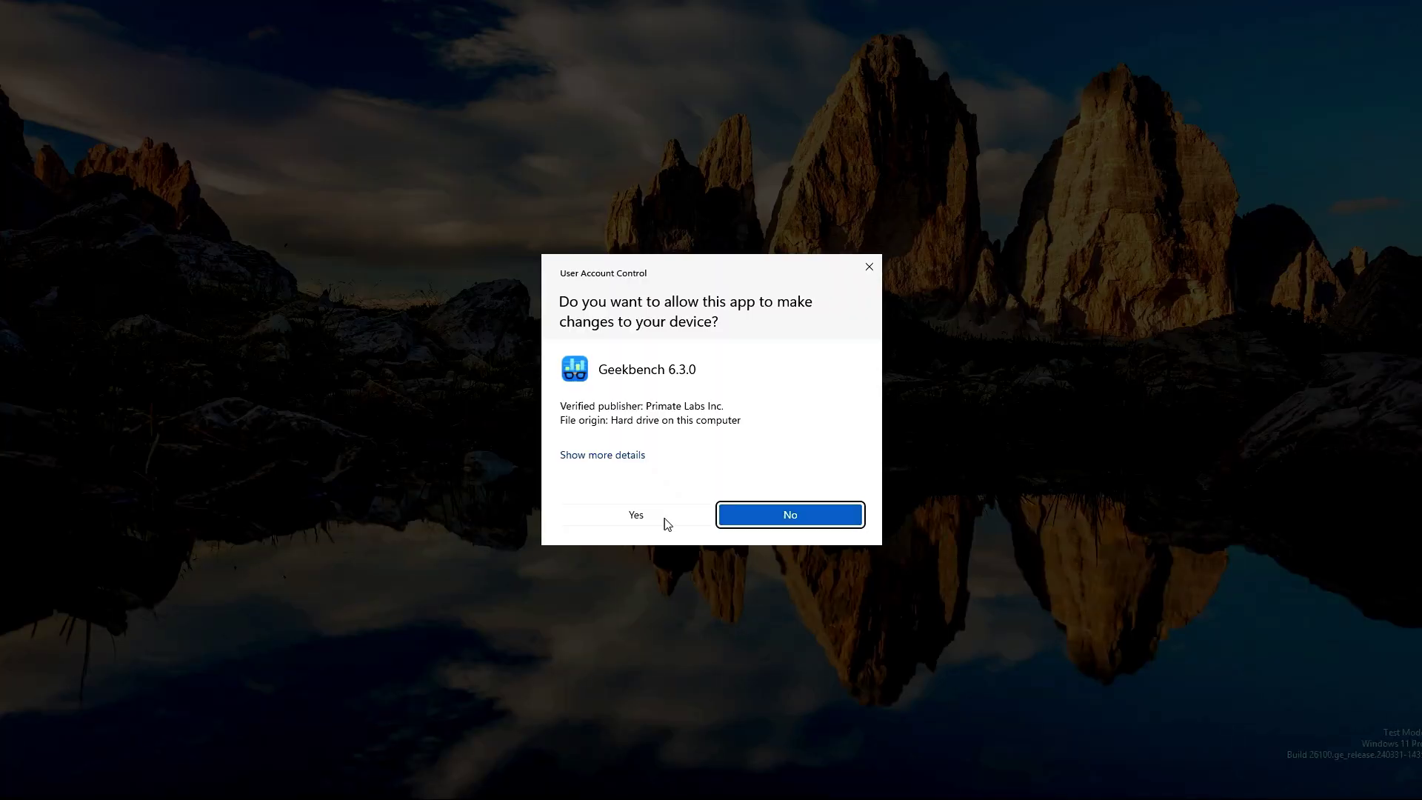
Allow Geekbench 6.3.0, run the CPU benchmark, and scroll the 788 / 1742 results page.
click(666, 518)
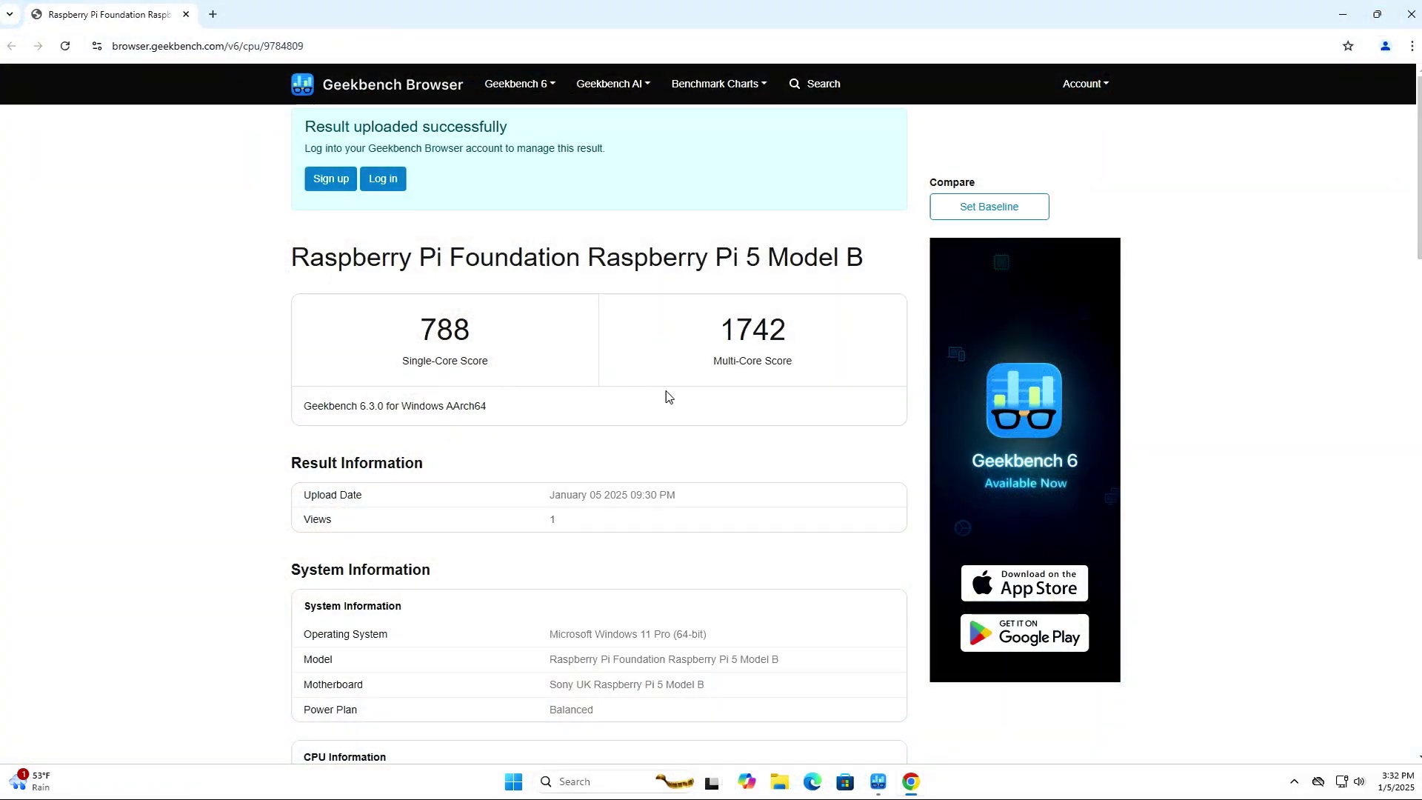
scroll(666, 397, down, 2)
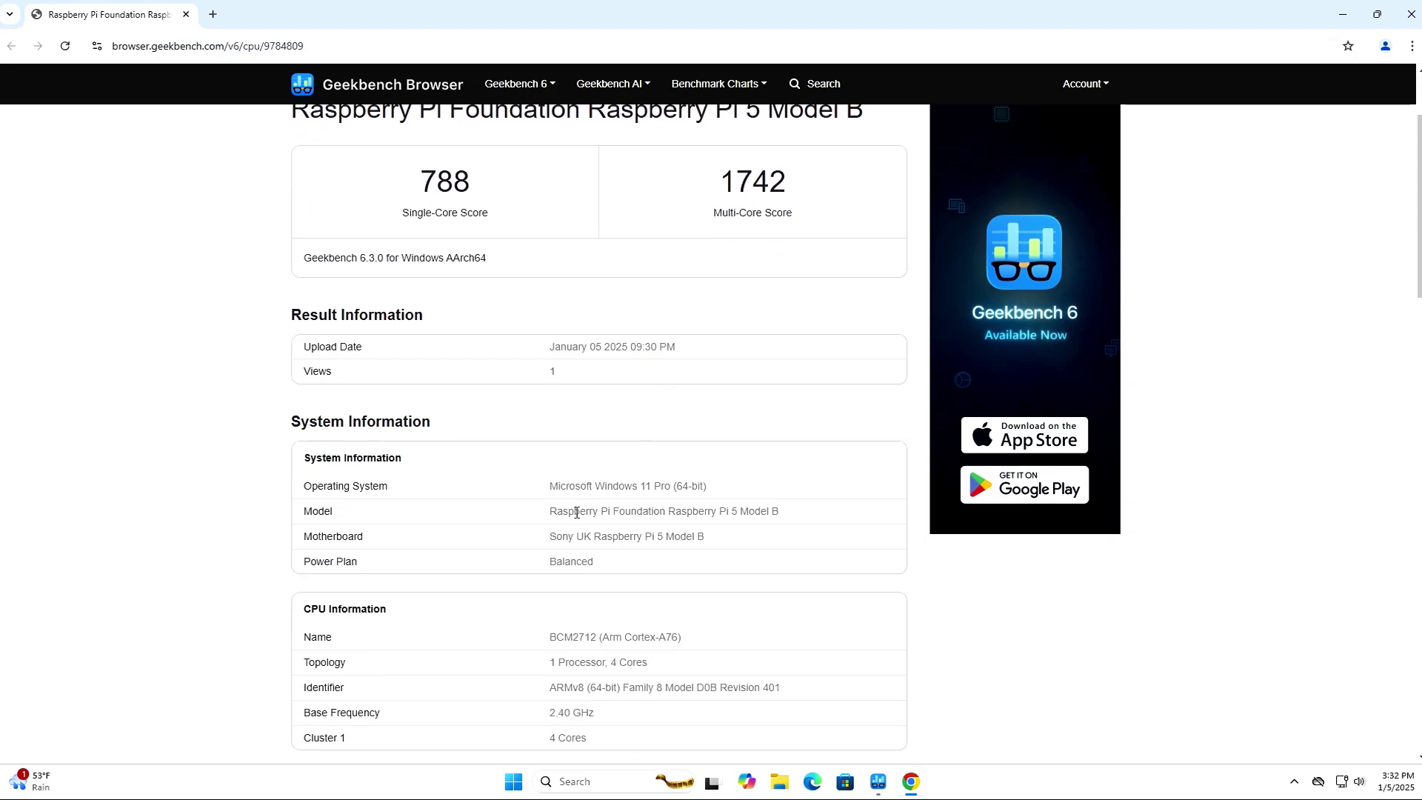
scroll(808, 526, down, 3)
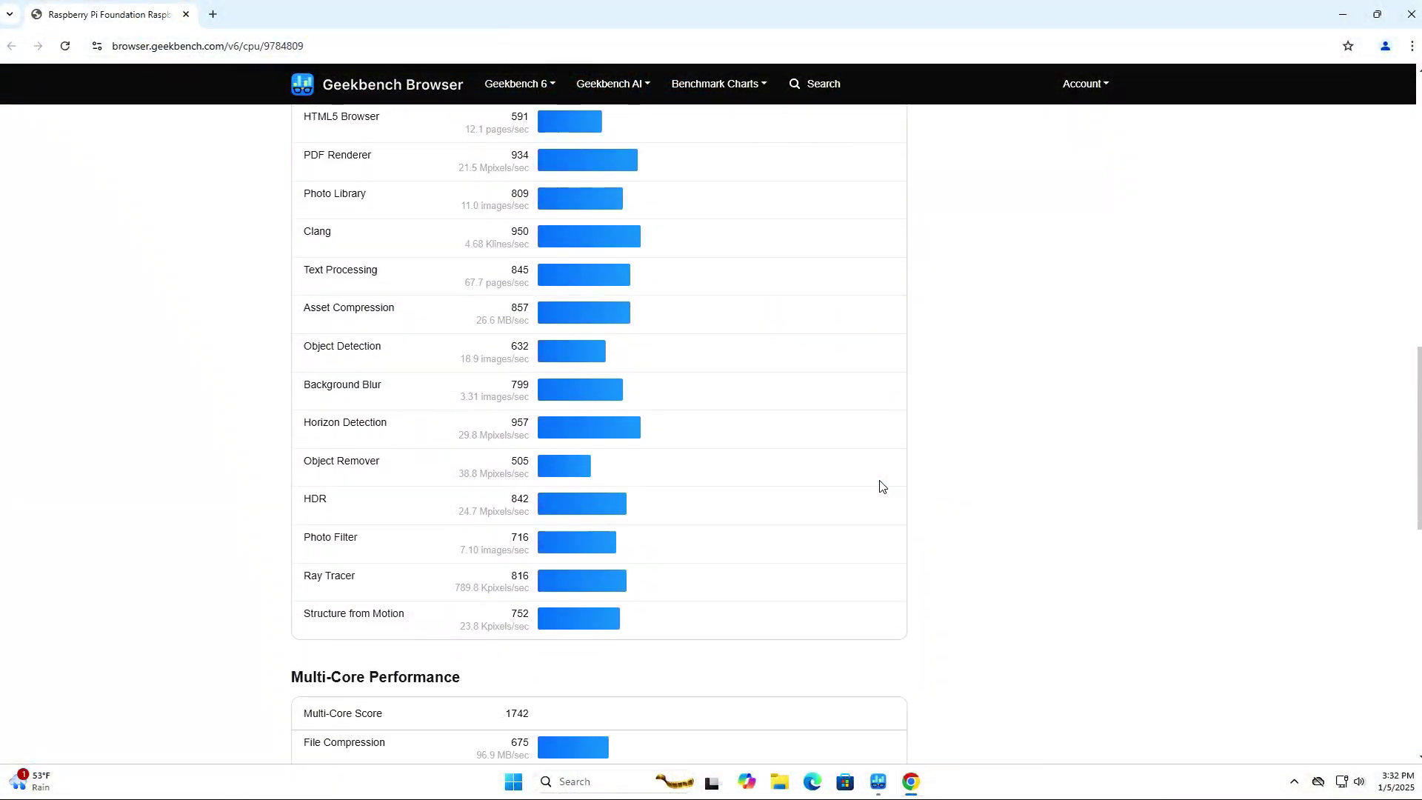
scroll(880, 486, down, 5)
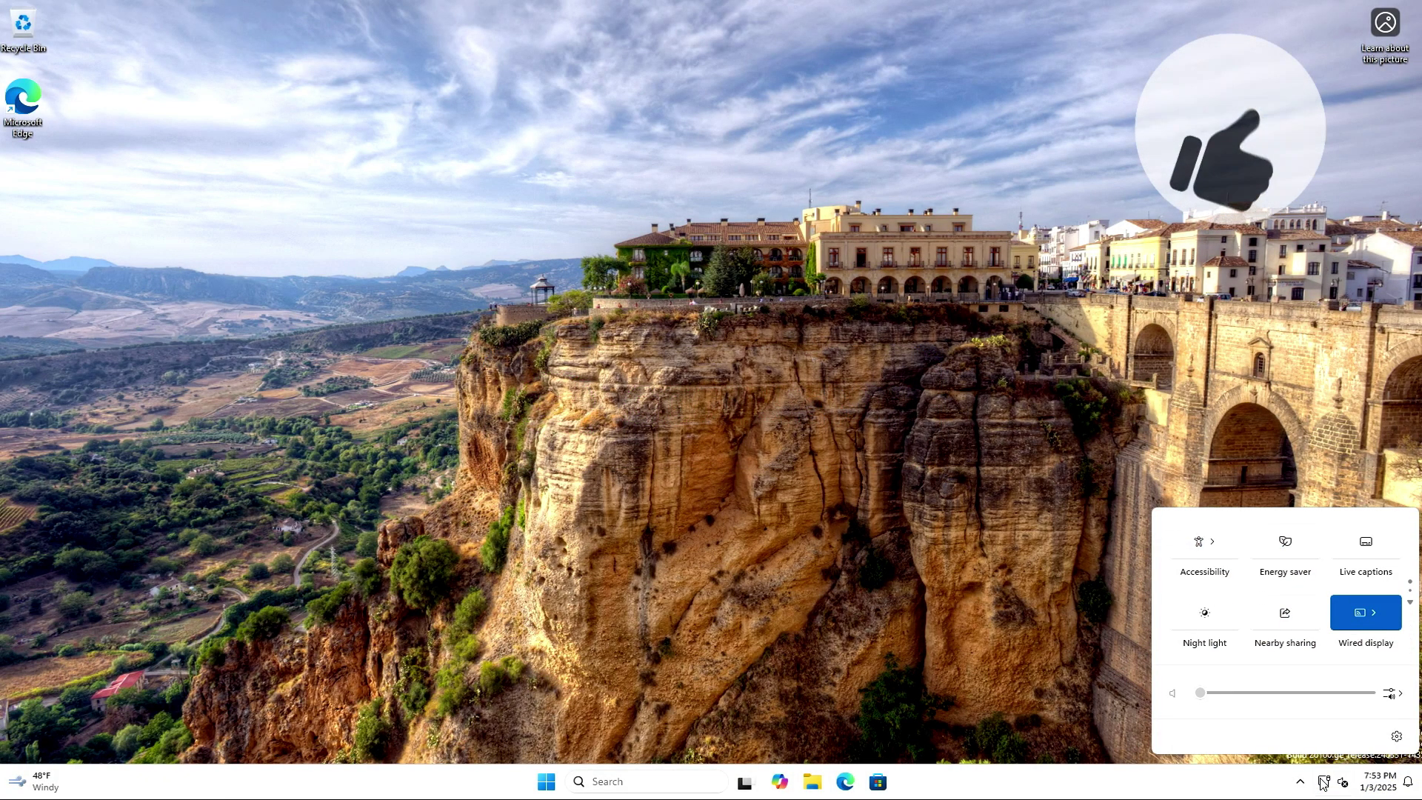
Close Quick Settings, set the volume to 48, and bring up the Start menu power options.
click(1094, 754)
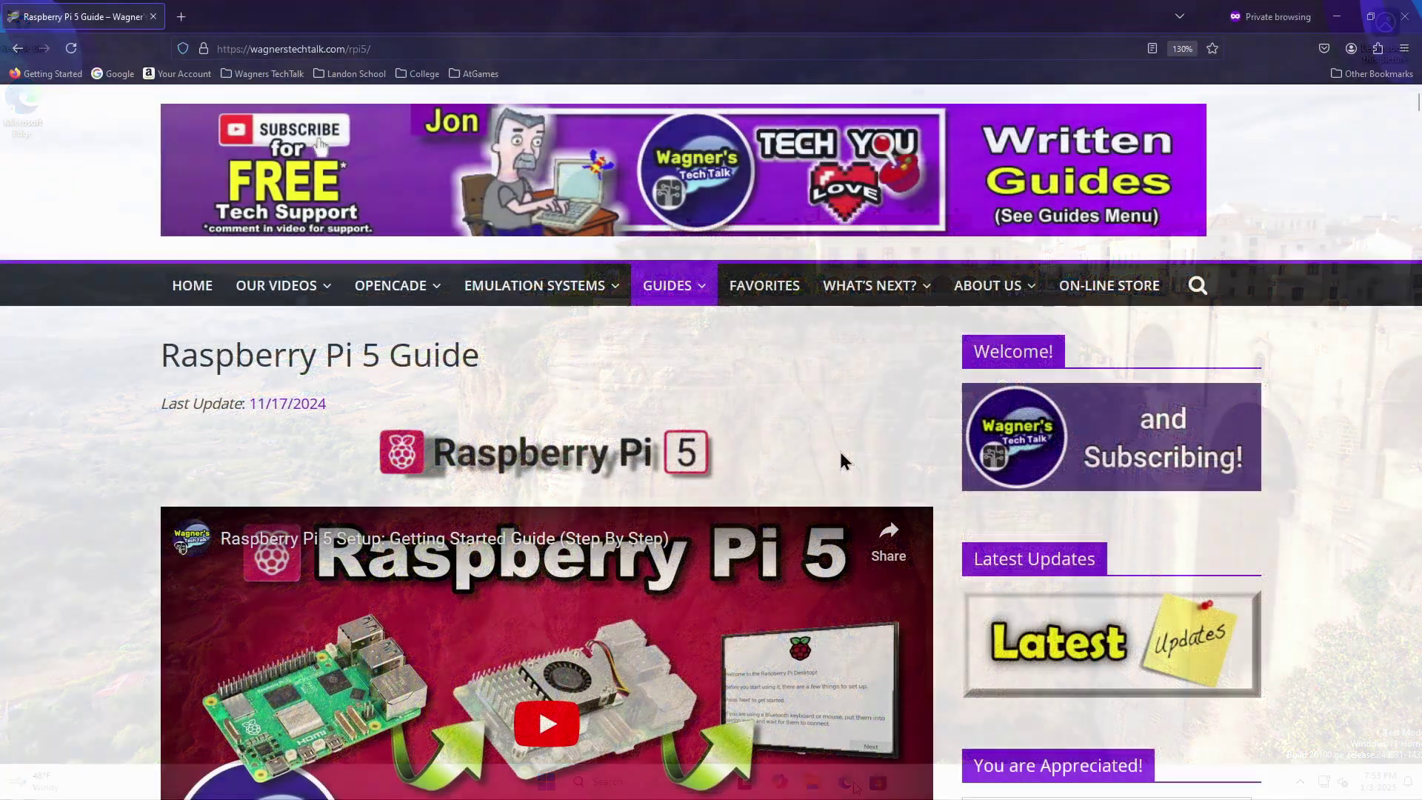
scroll(842, 454, down, 5)
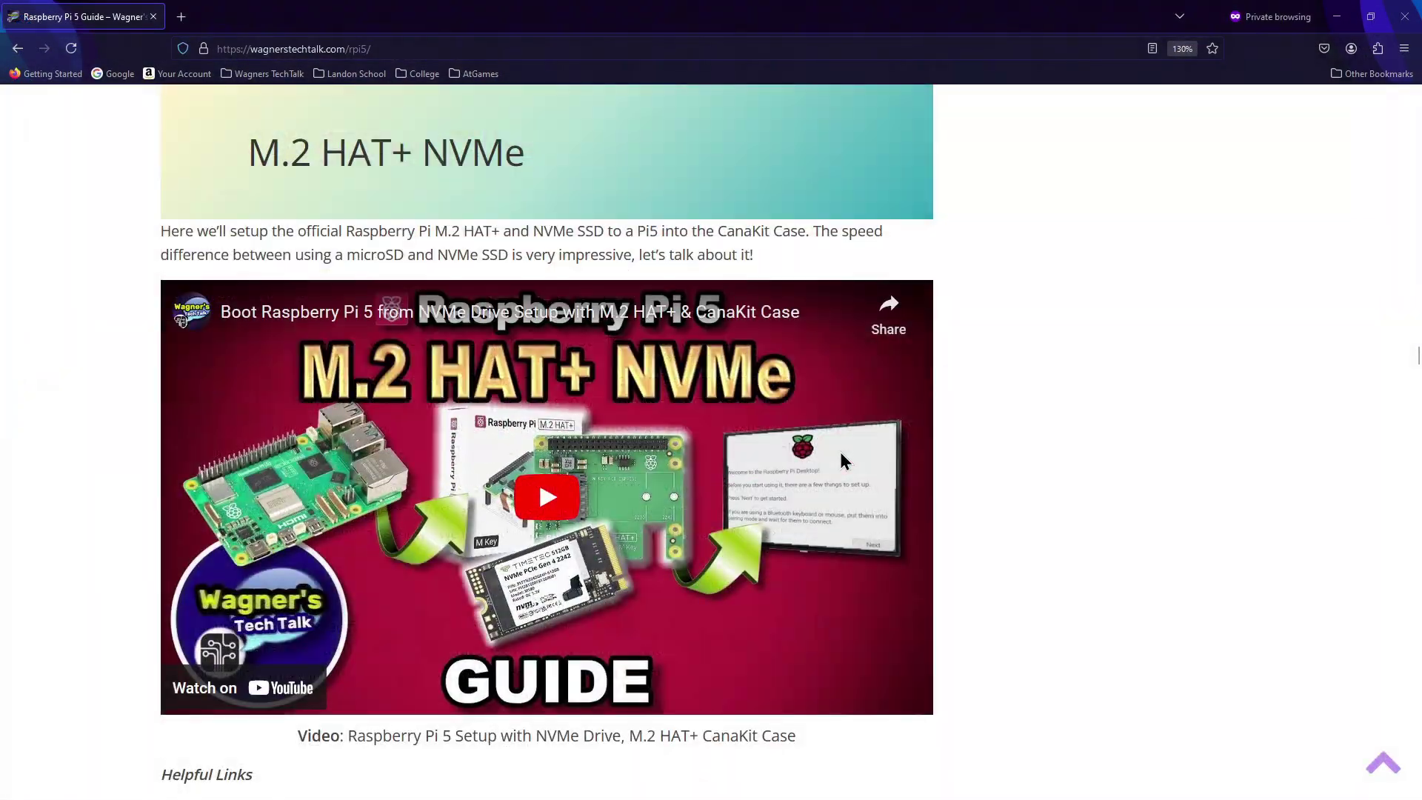
scroll(841, 453, down, 6)
scroll(842, 461, down, 3)
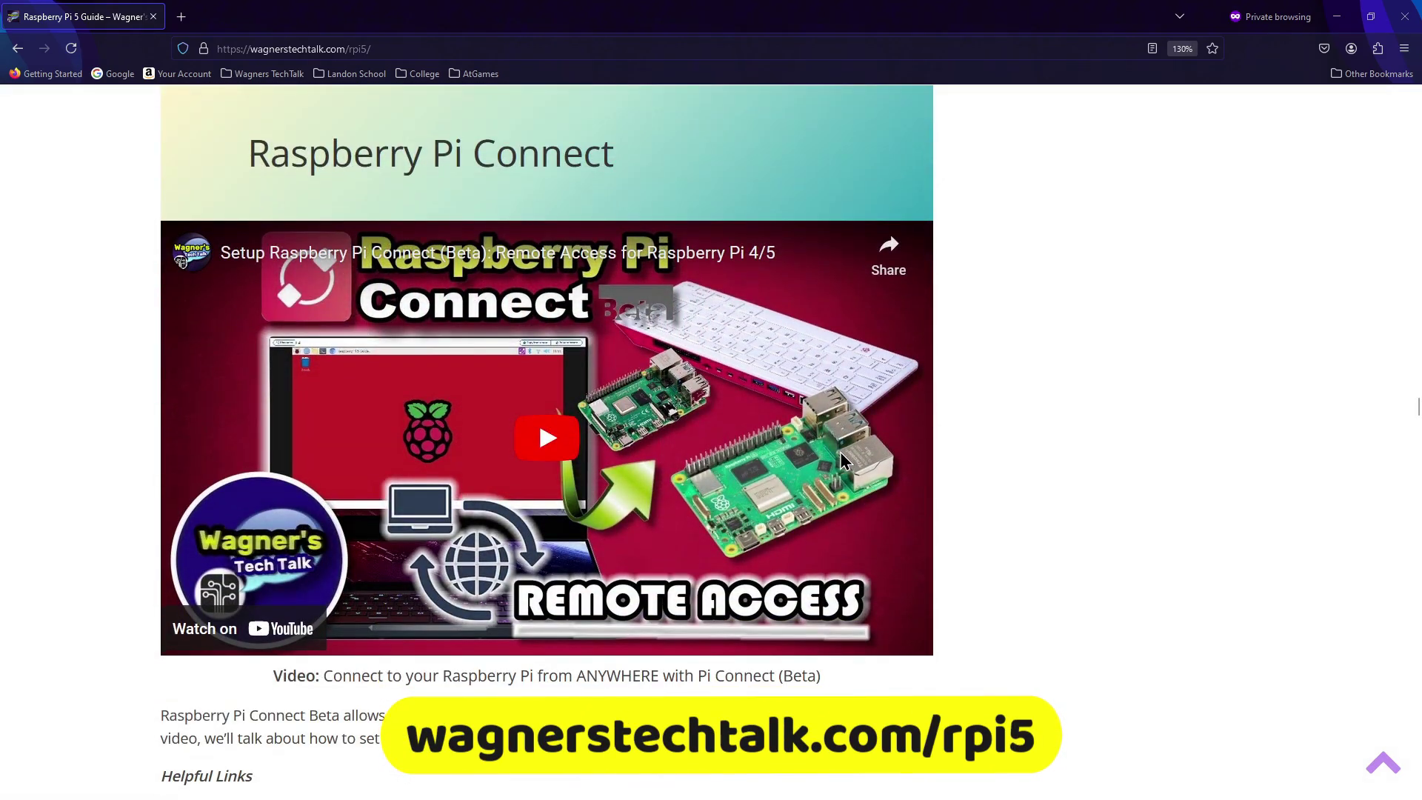
scroll(730, 419, down, 2)
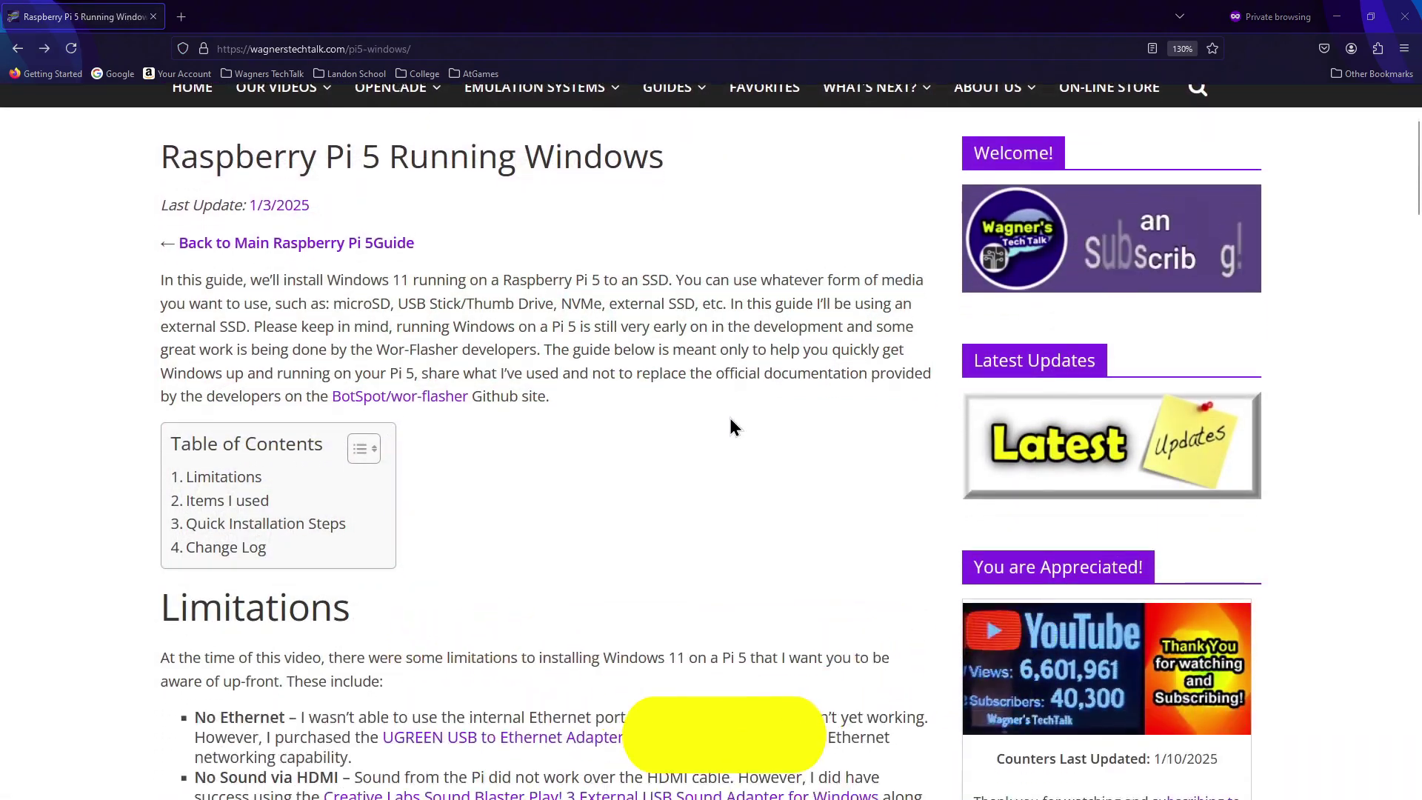
scroll(730, 424, down, 4)
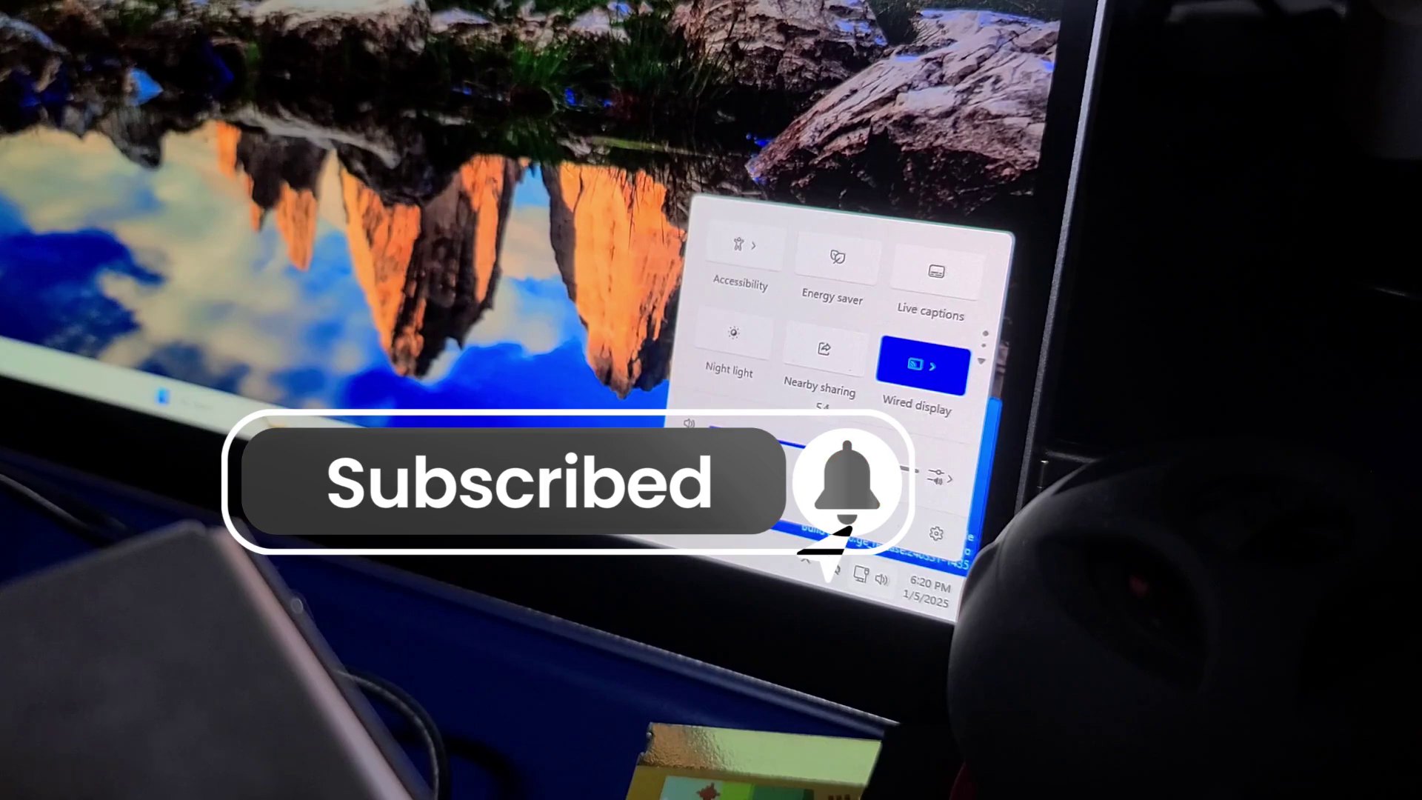
drag(794, 465, 814, 475)
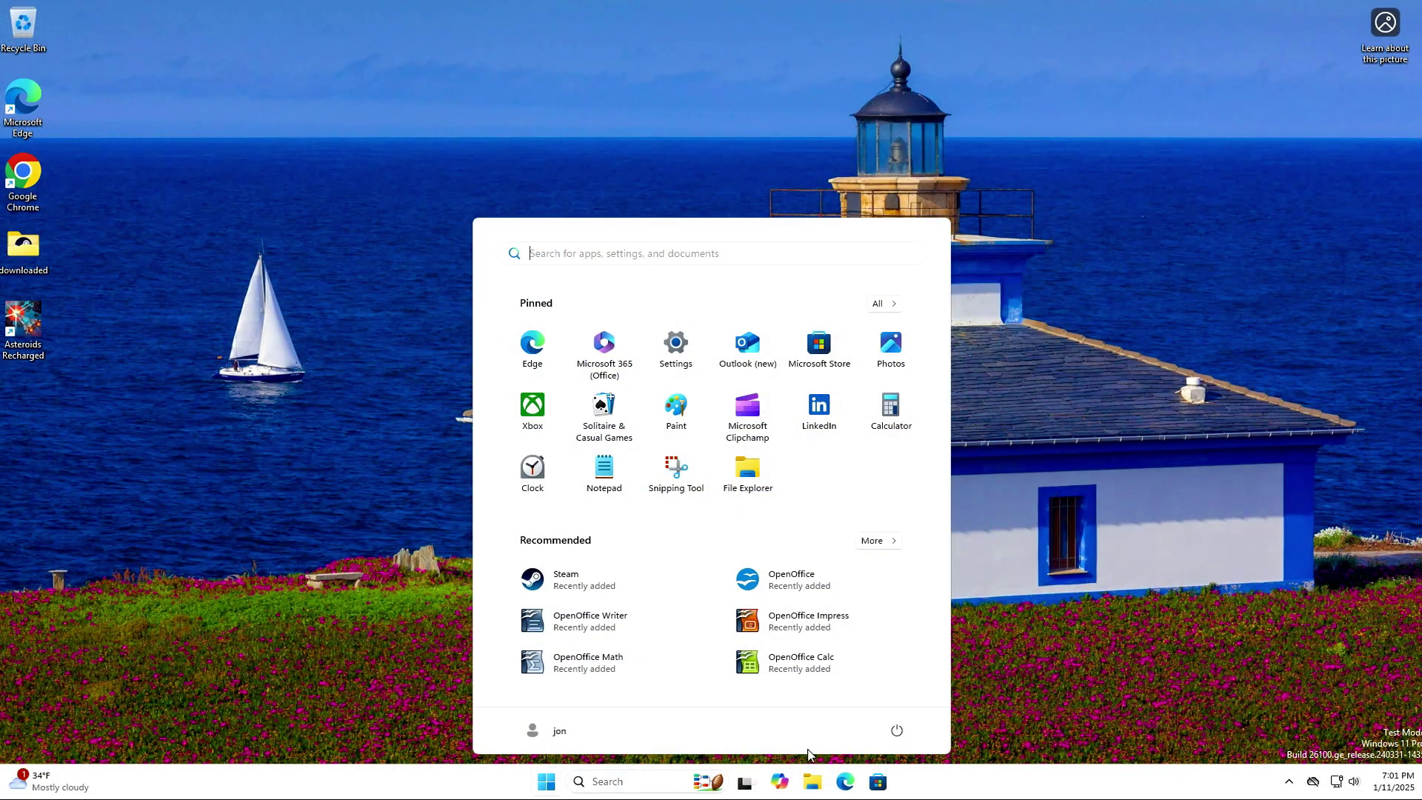
click(897, 732)
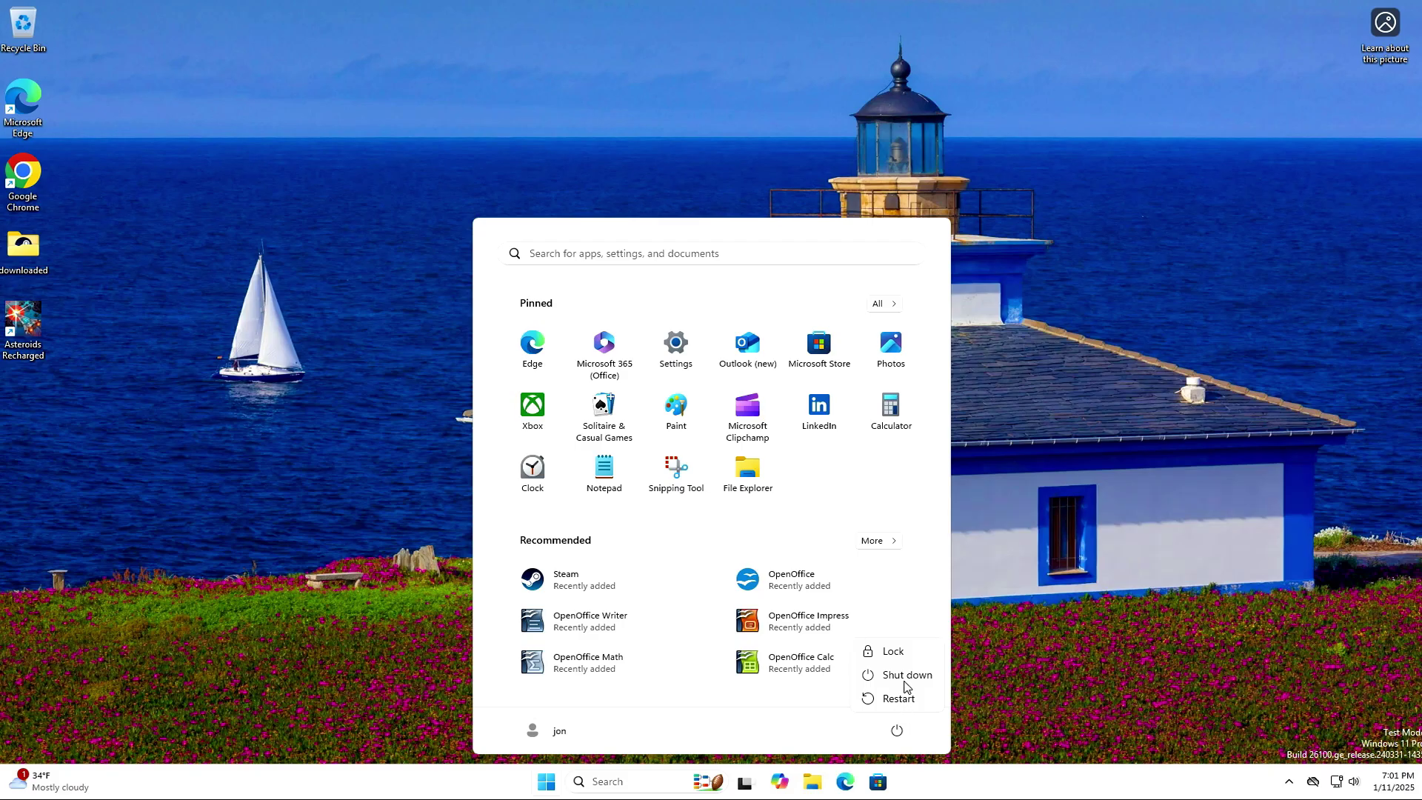